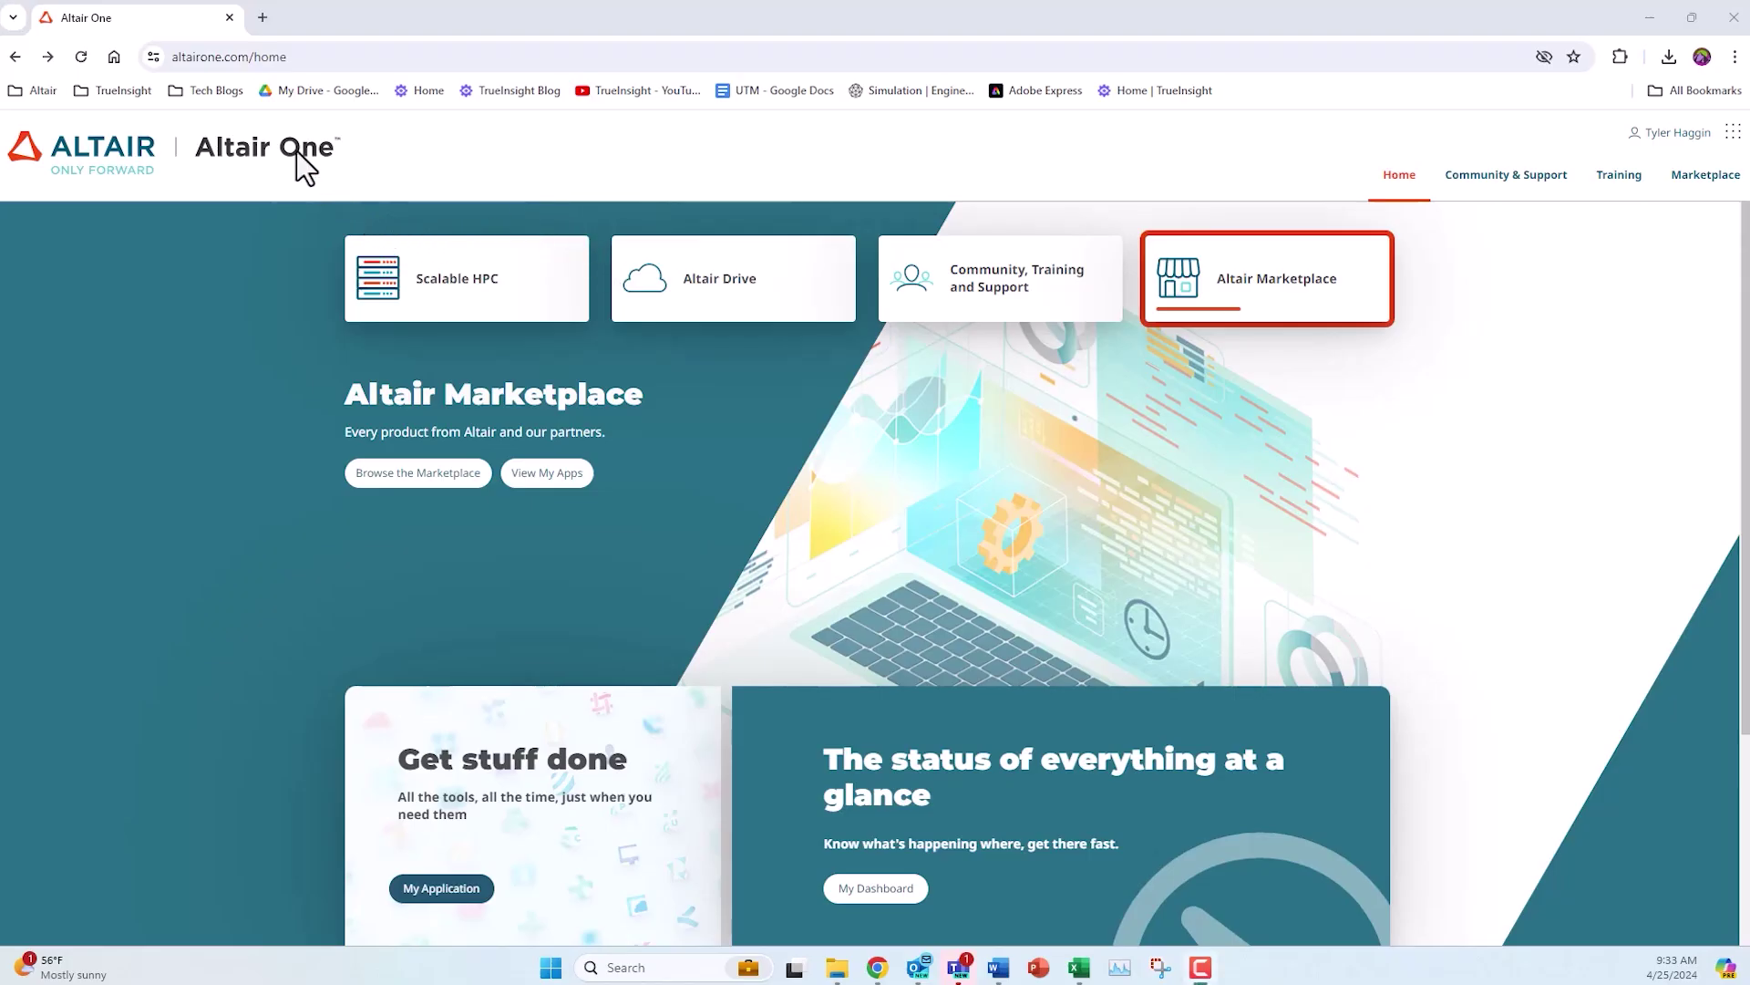
- Select the home page address, then return to the page to view the Scalable HPC slide
click(304, 58)
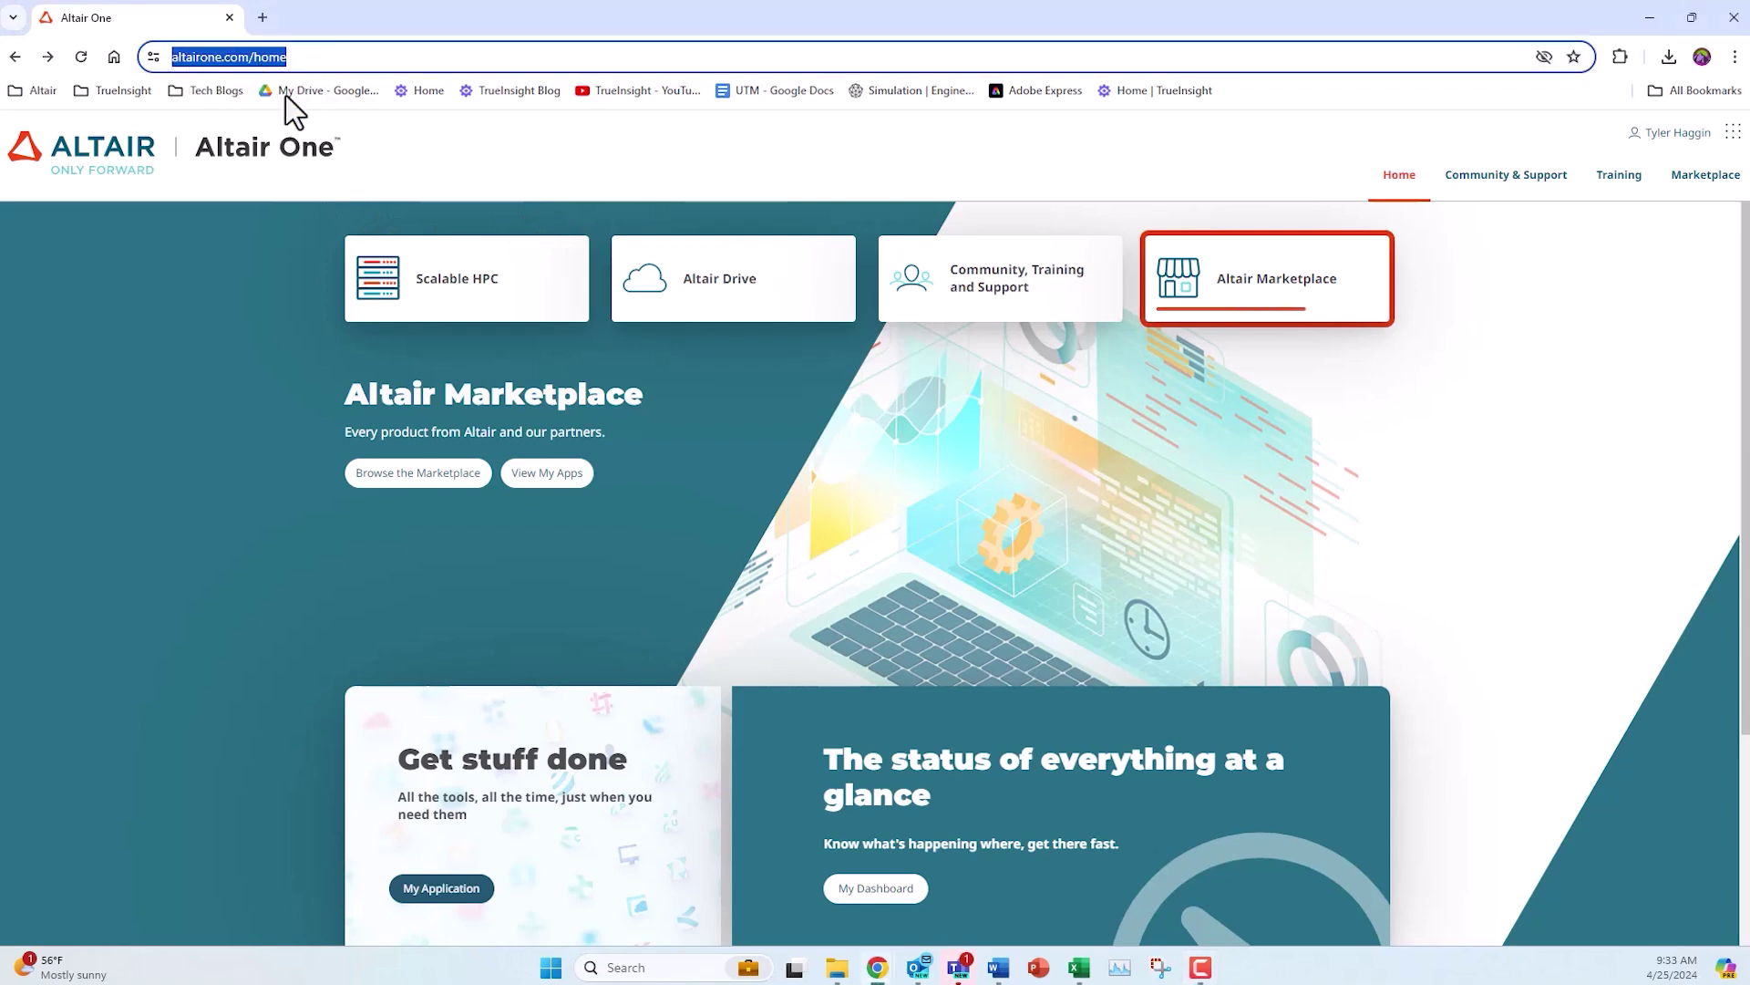
click(452, 161)
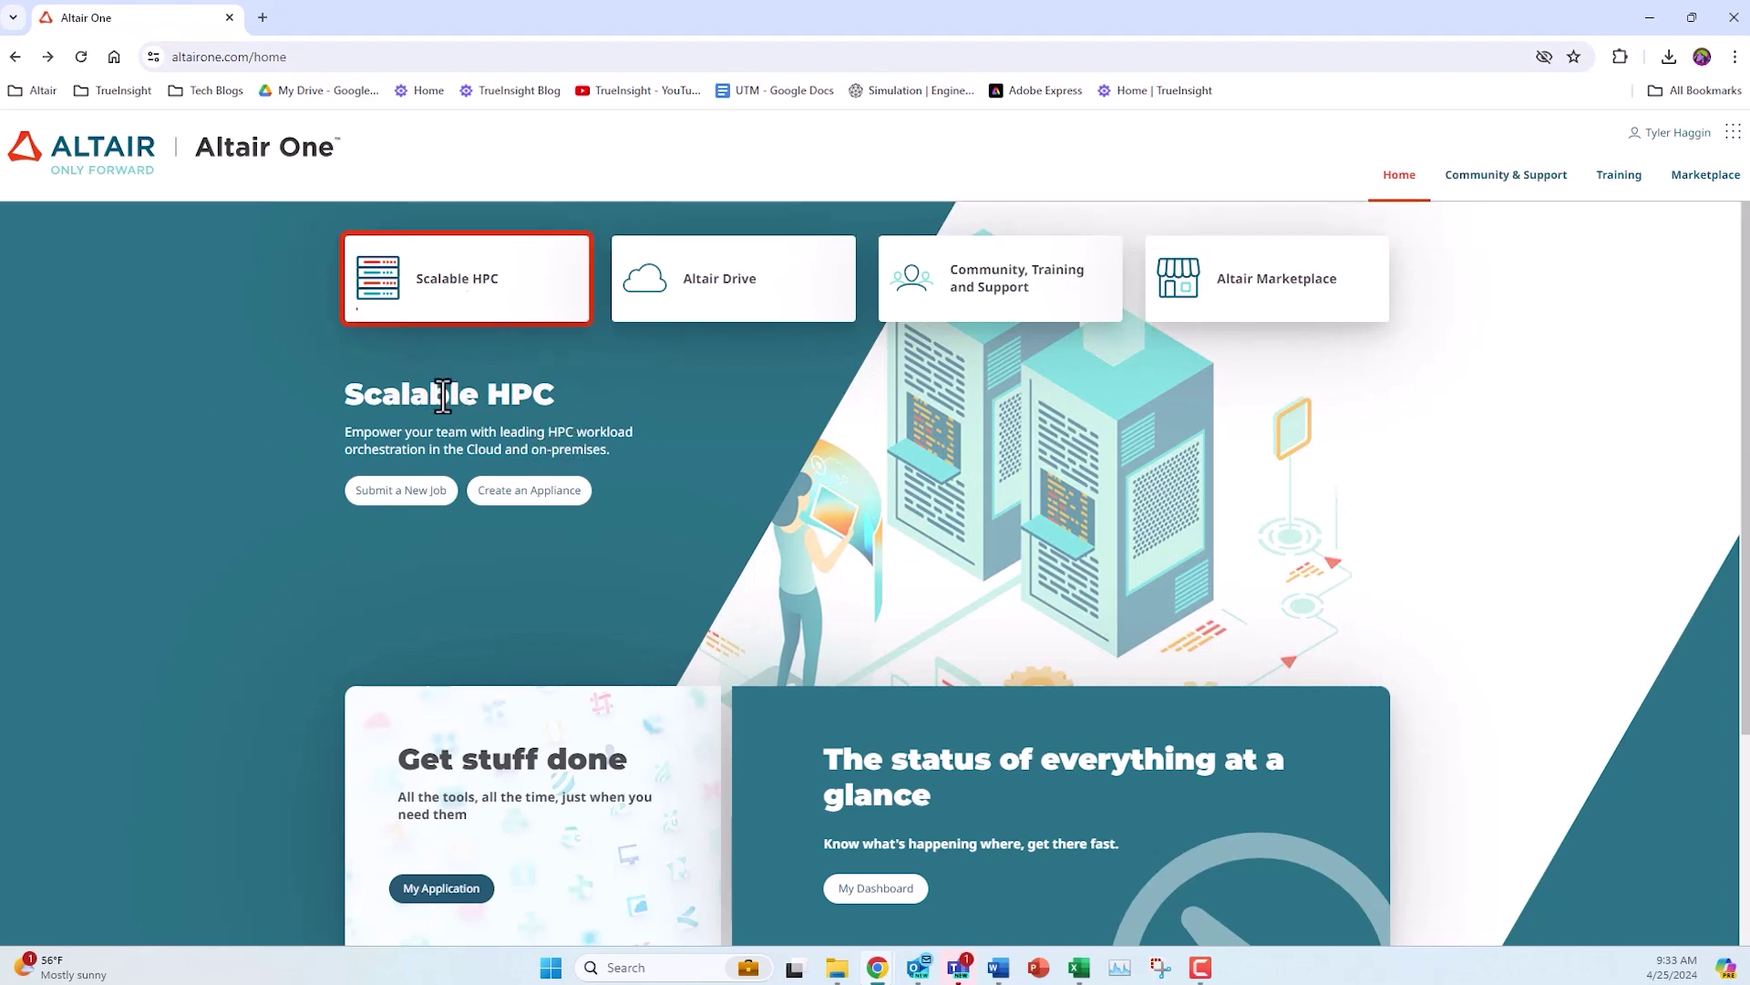
click(402, 494)
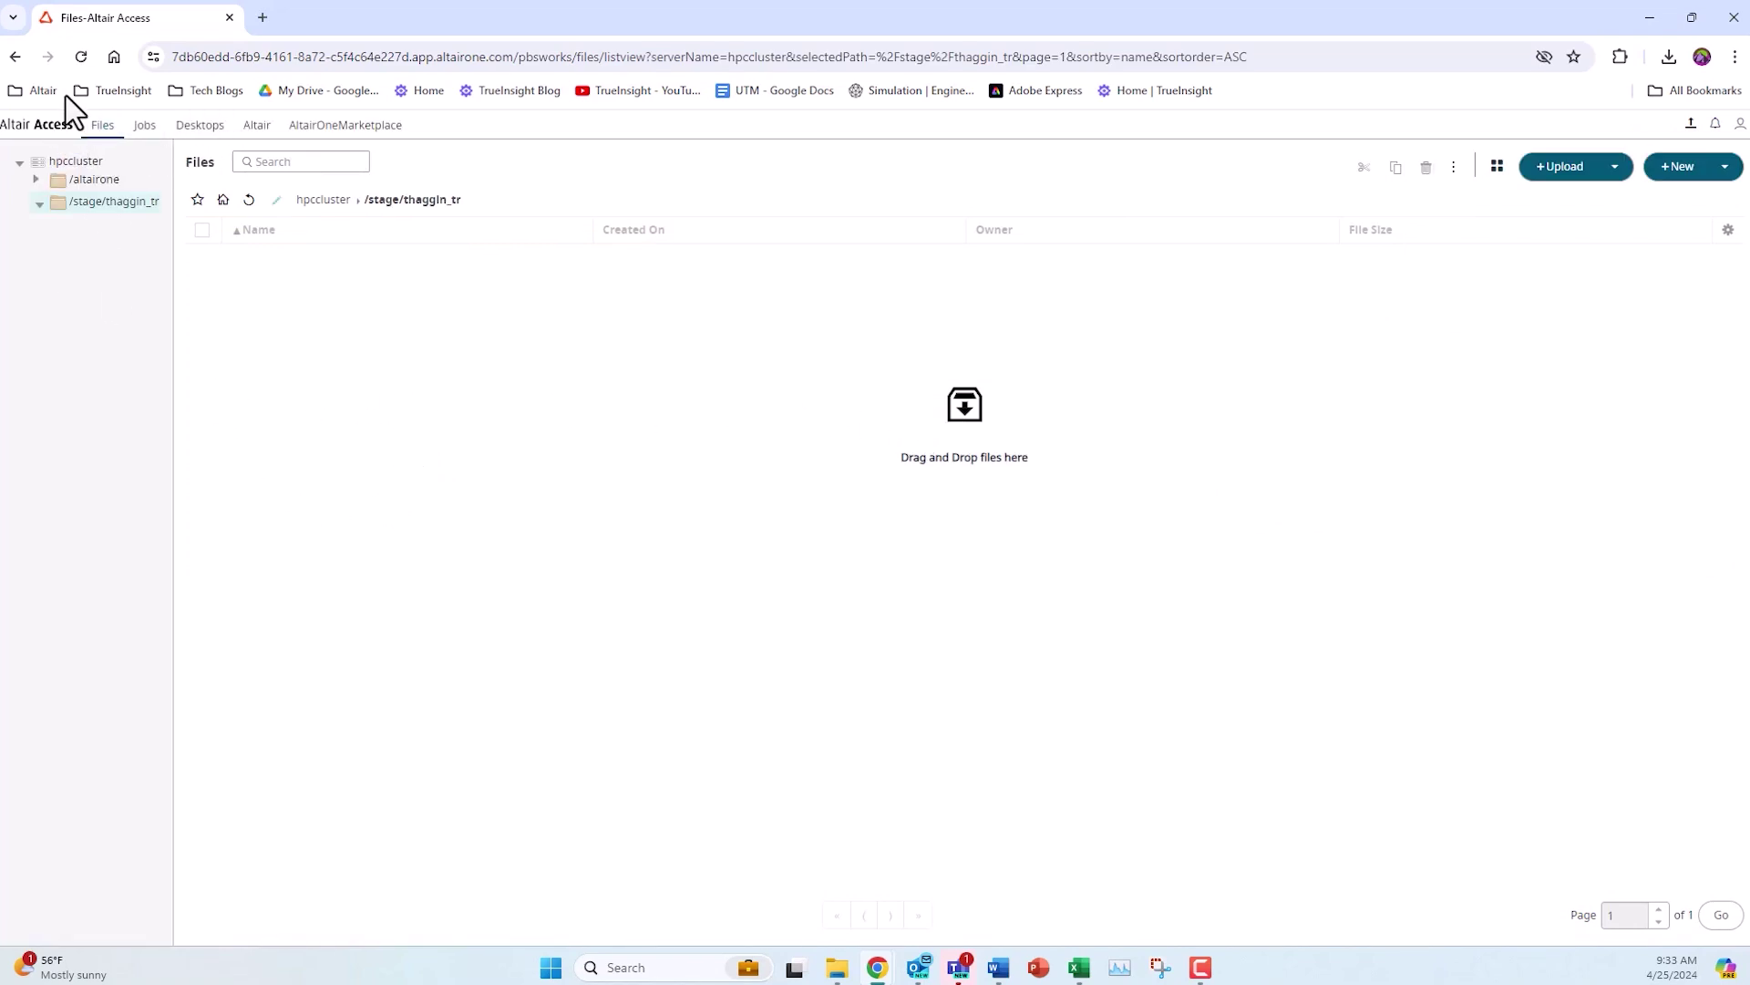
right_click(14, 57)
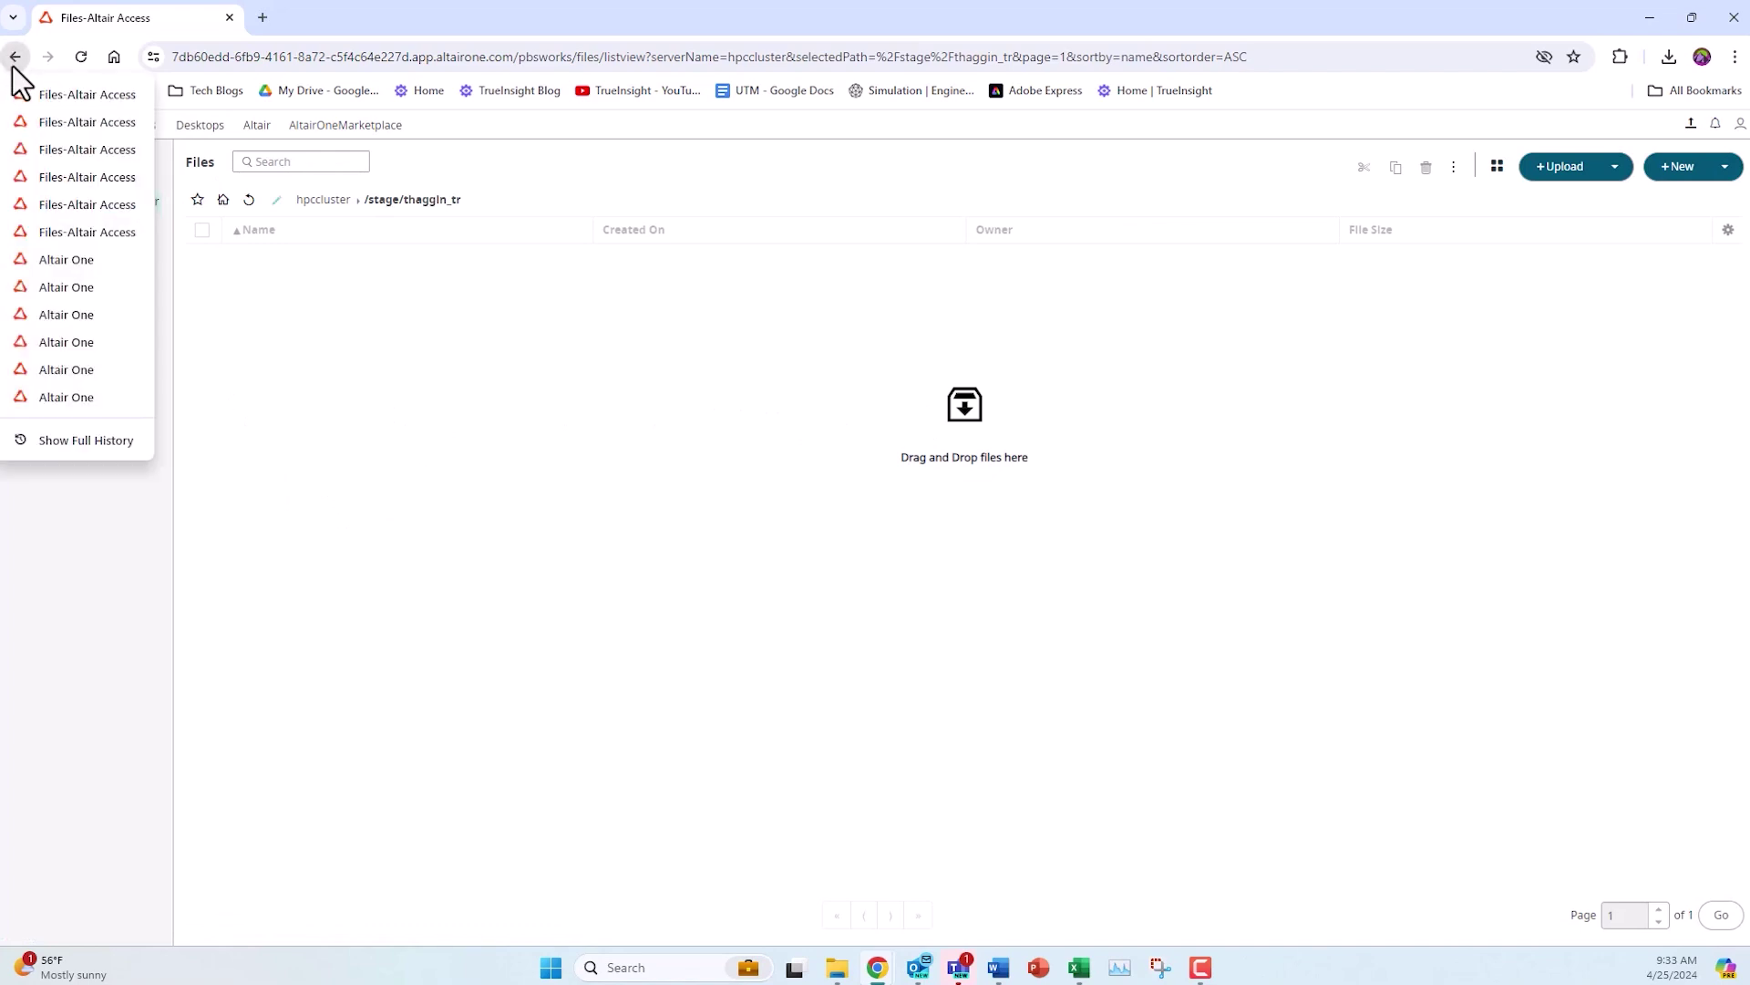
click(41, 257)
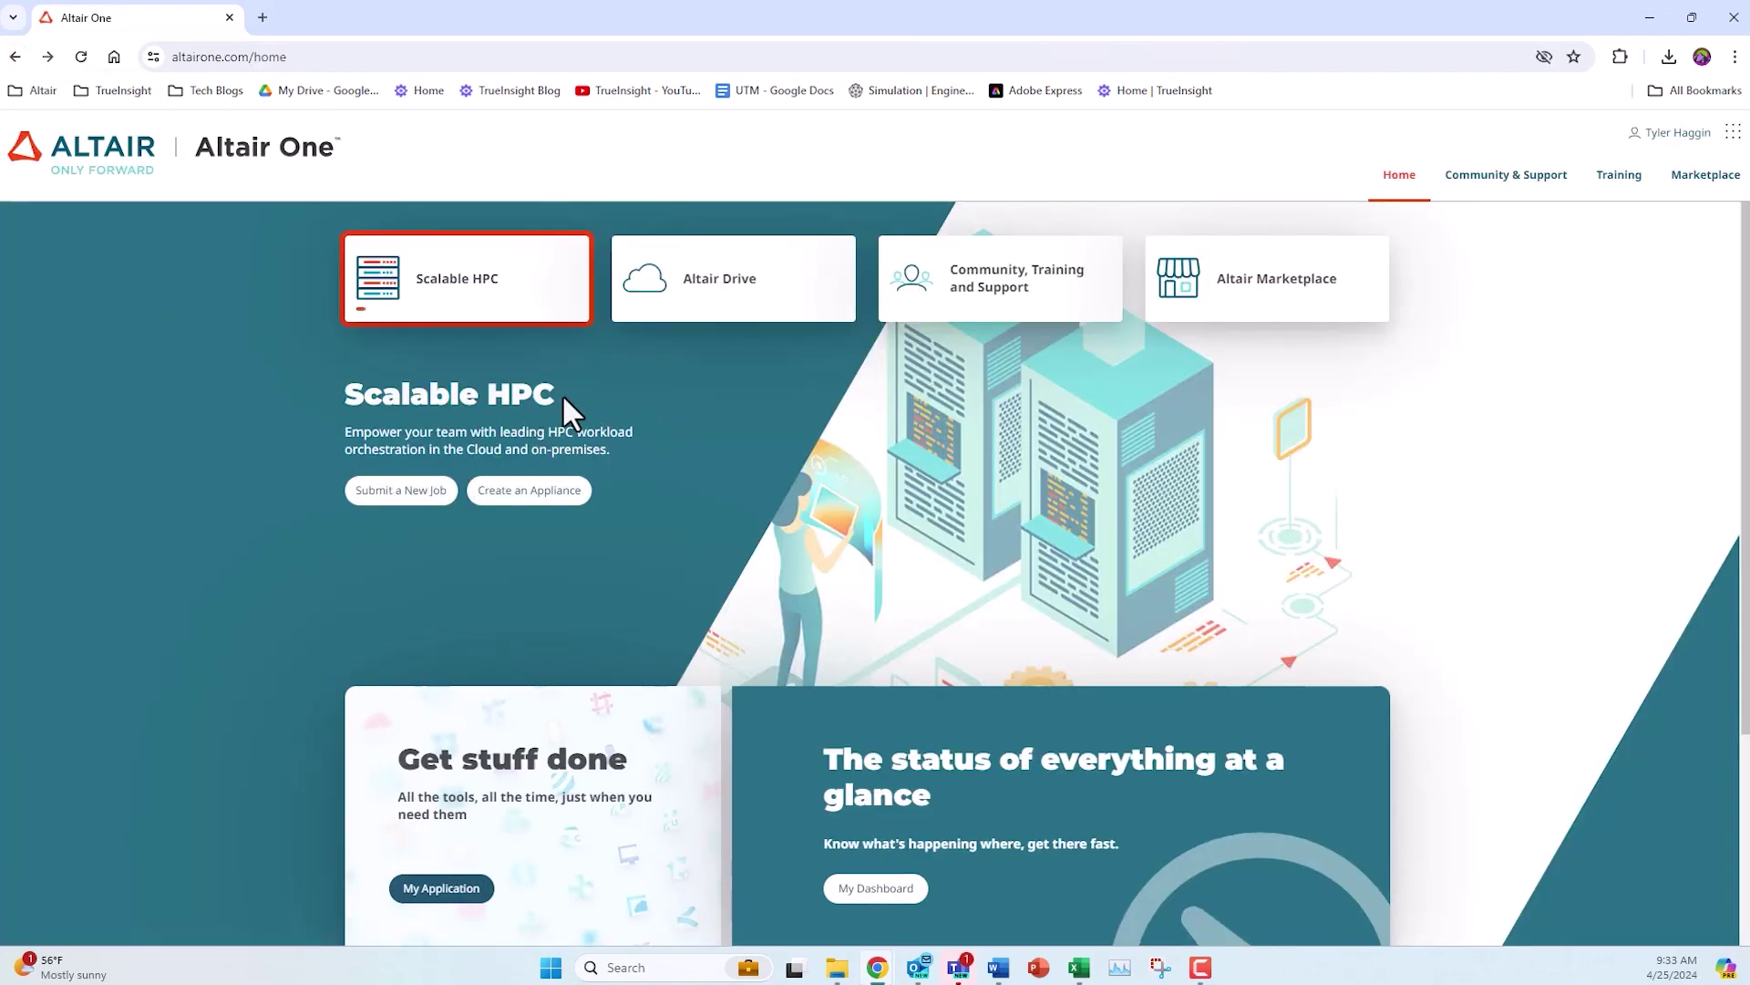
- Highlight the Scalable HPC heading, then show the Altair Drive card and highlight its description
drag(361, 395, 501, 399)
click(547, 444)
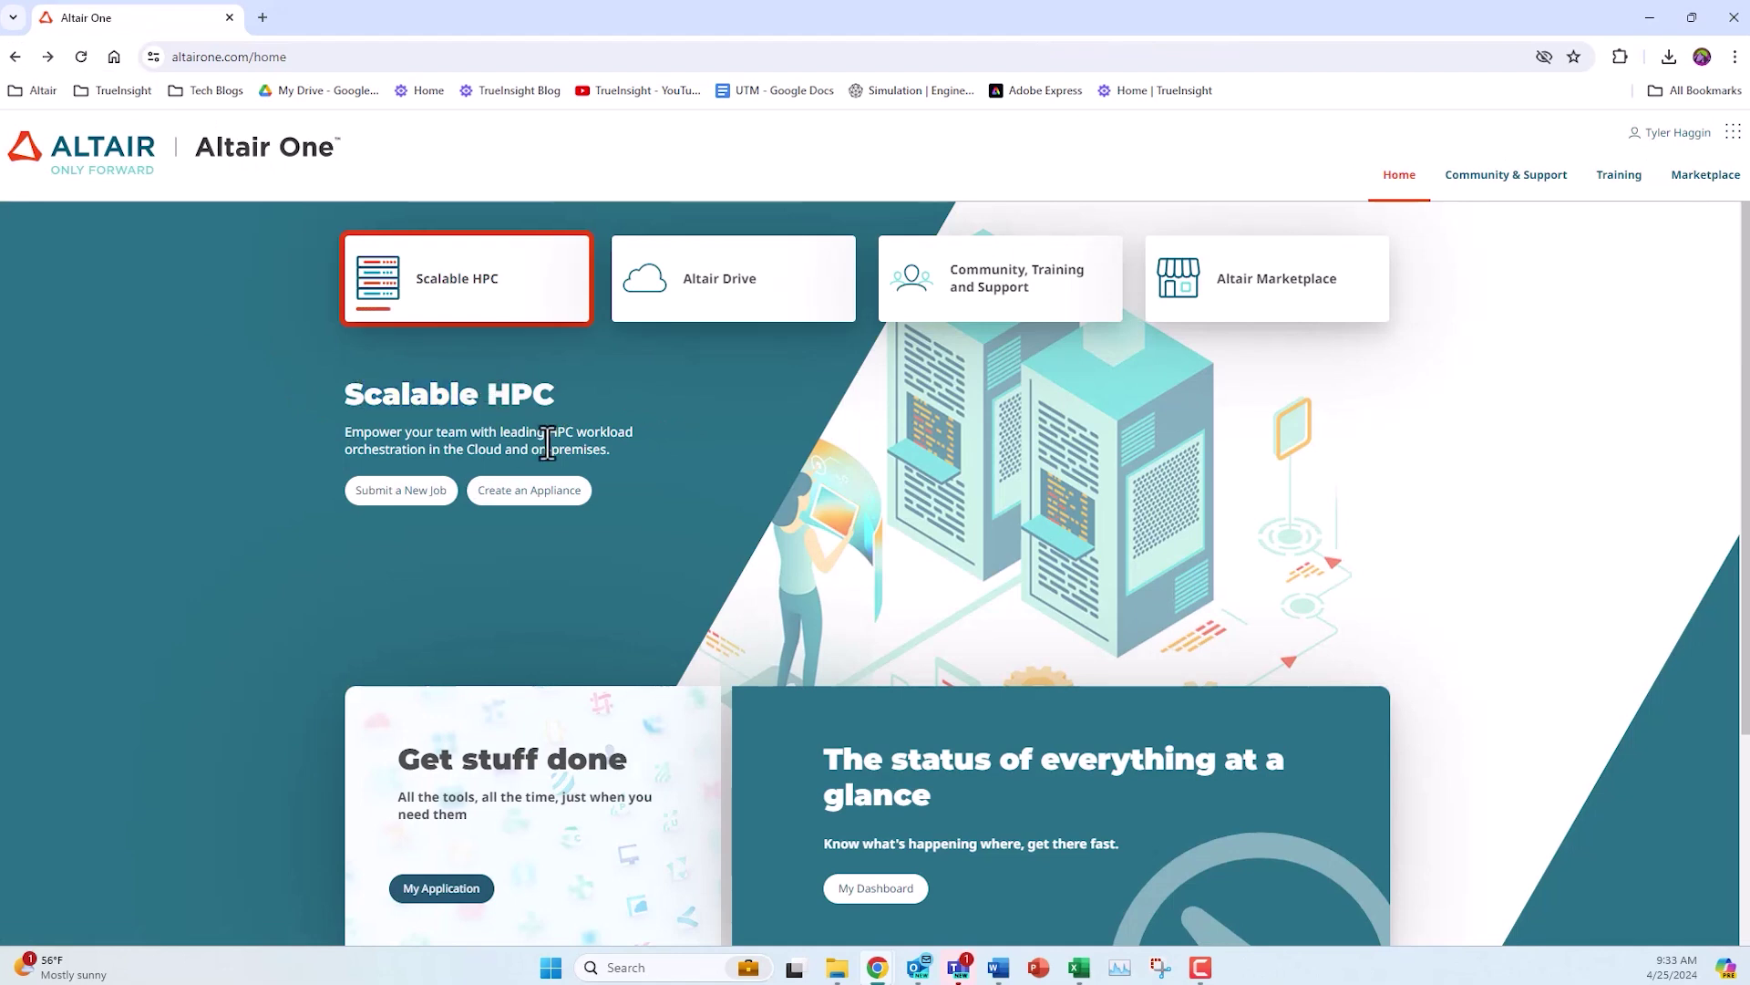
click(737, 301)
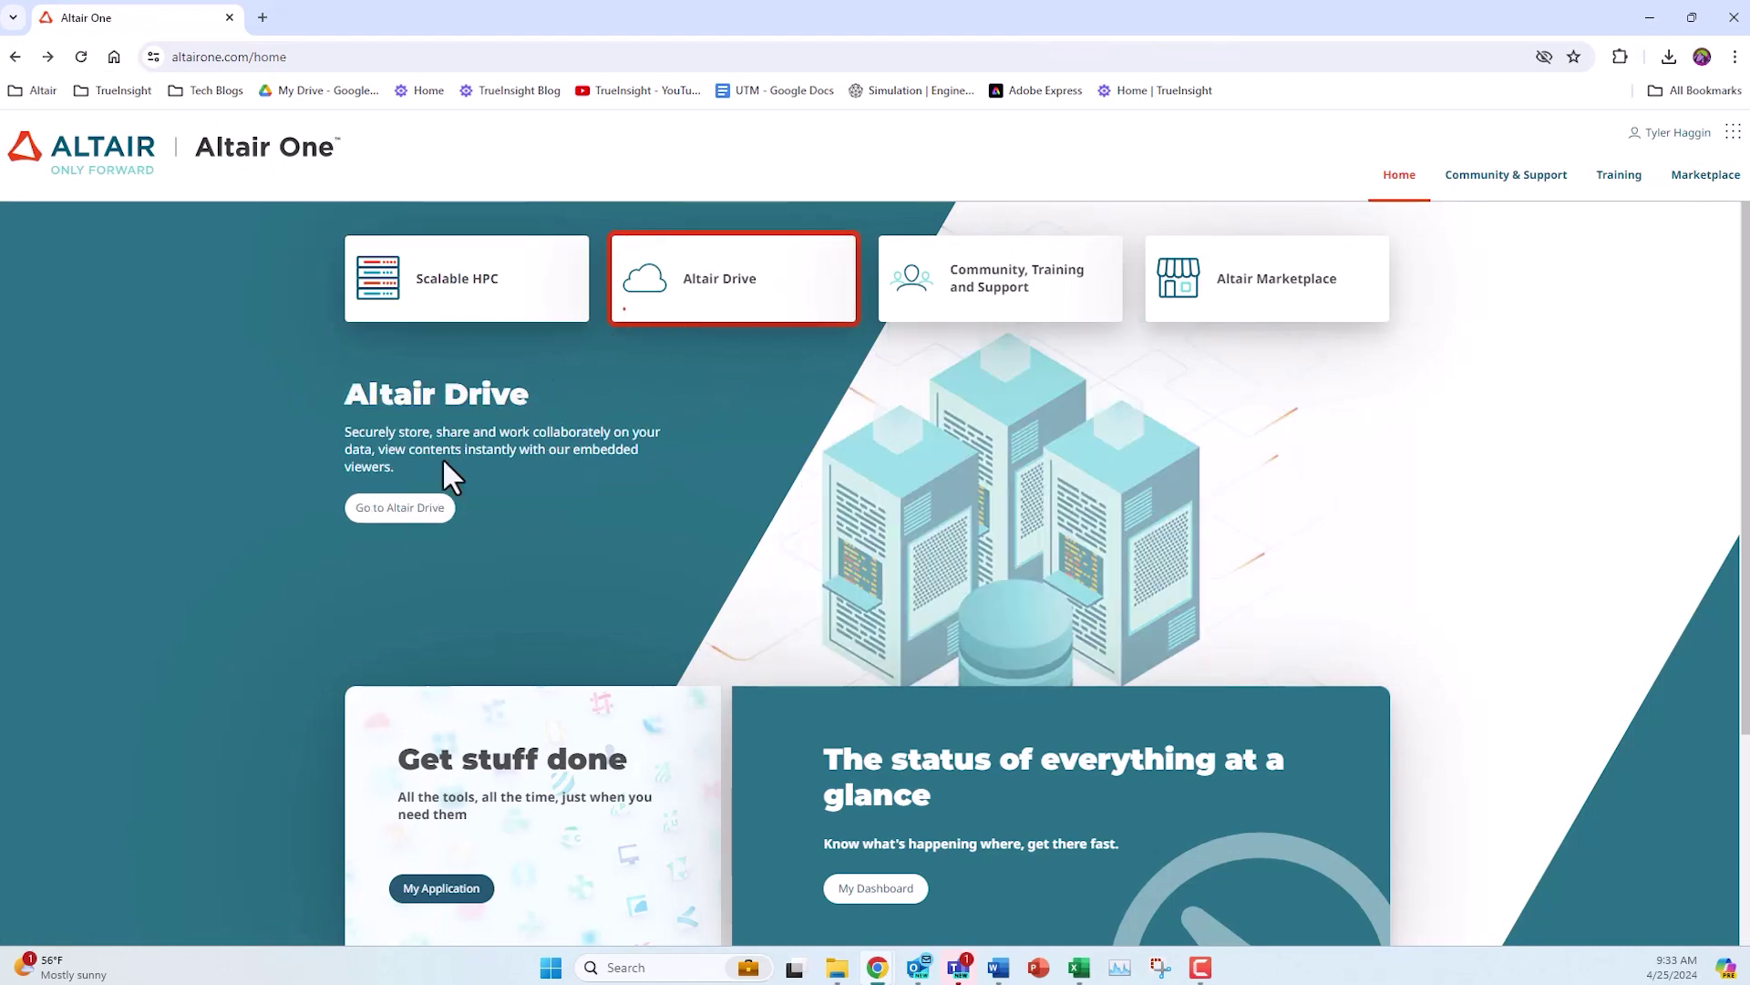
drag(398, 461, 330, 432)
click(481, 445)
- Open the Altair Community support site from the Community, Training and Support card
click(1030, 299)
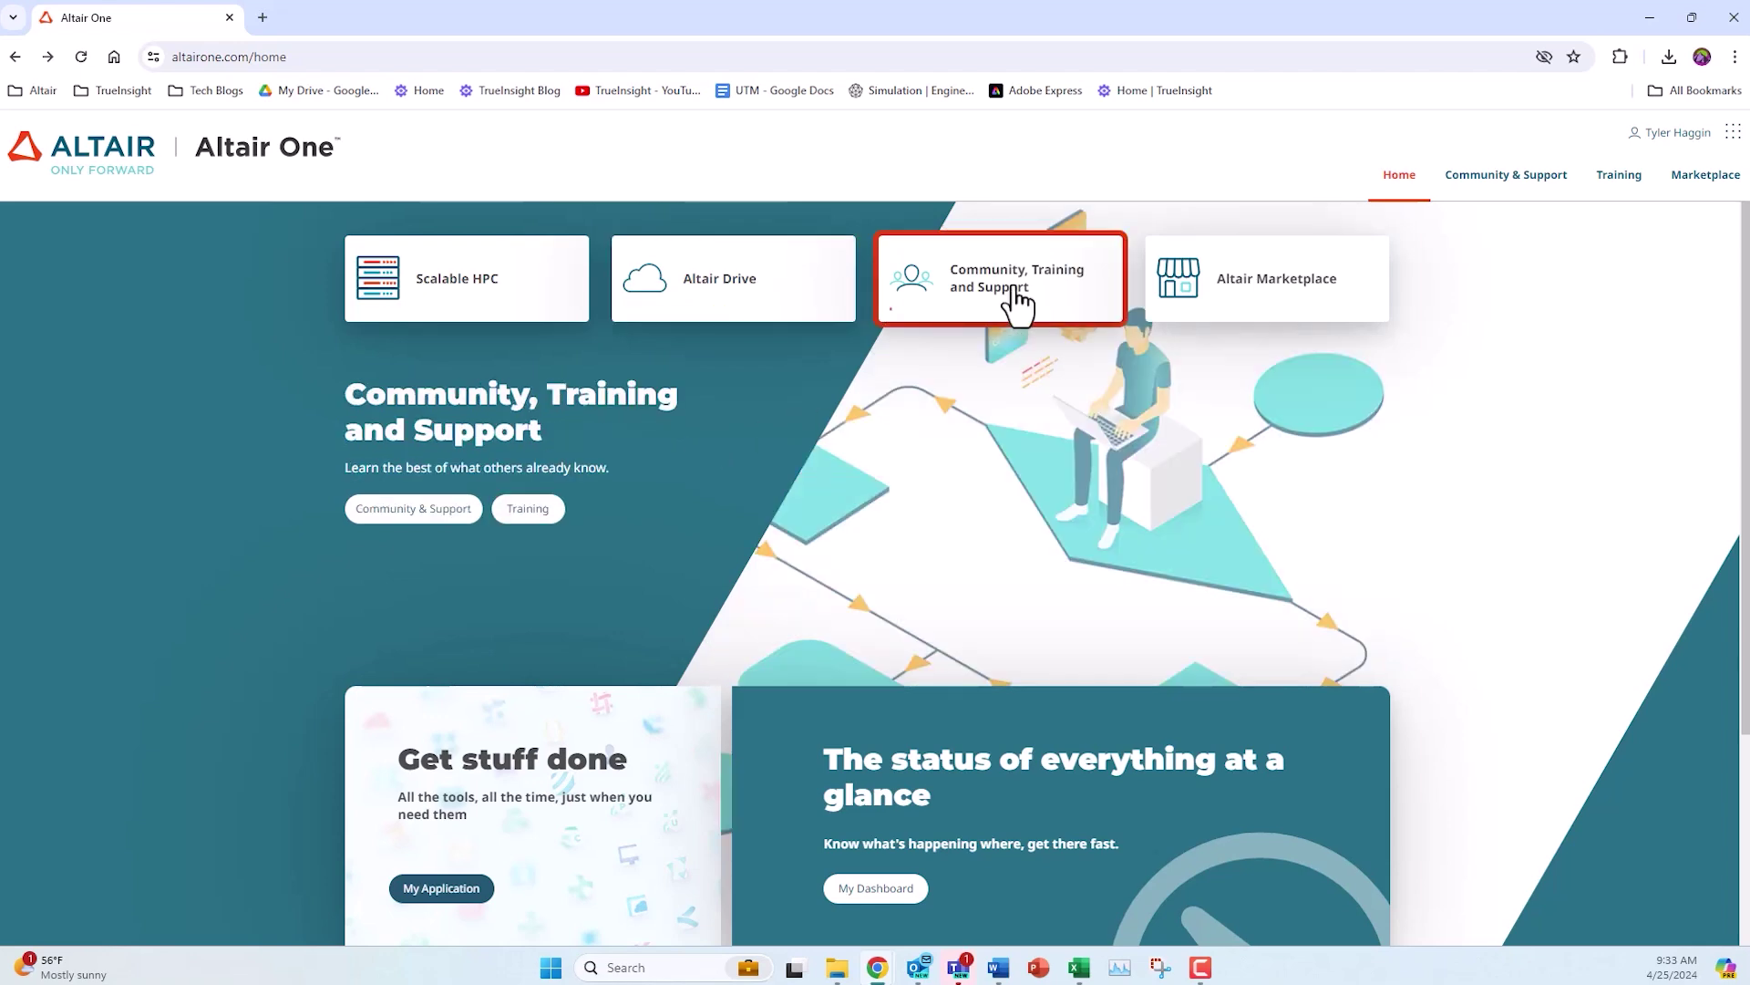
click(415, 510)
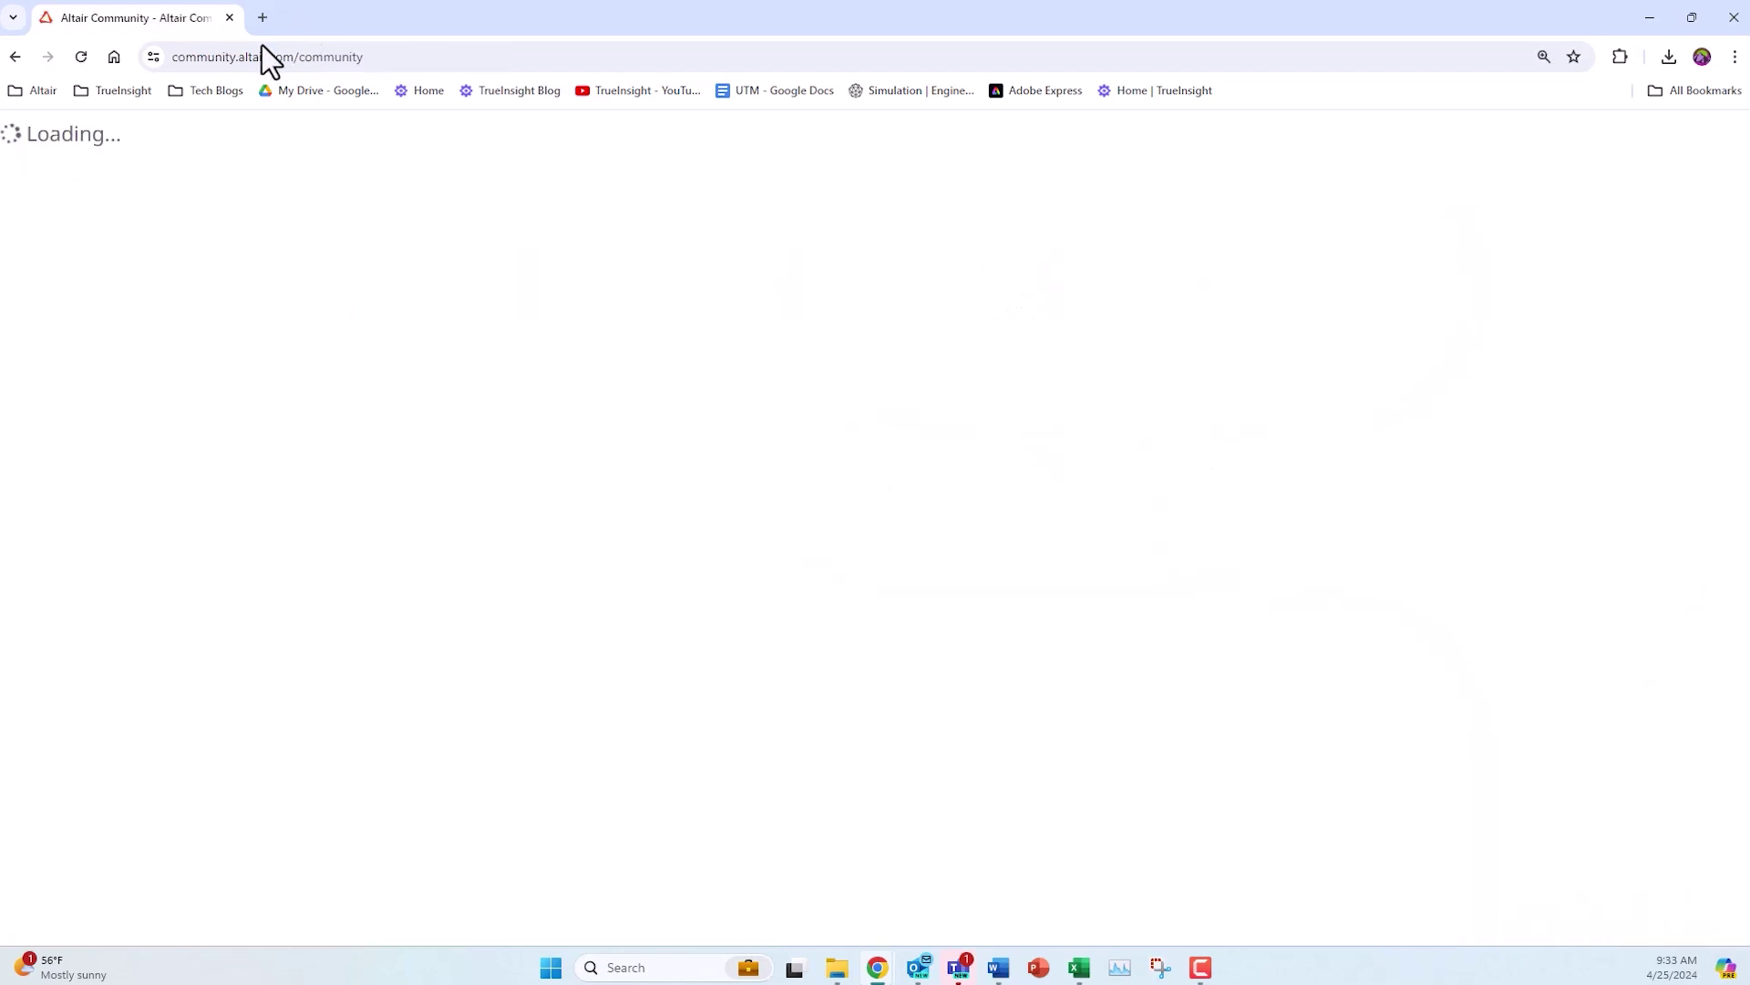
click(262, 57)
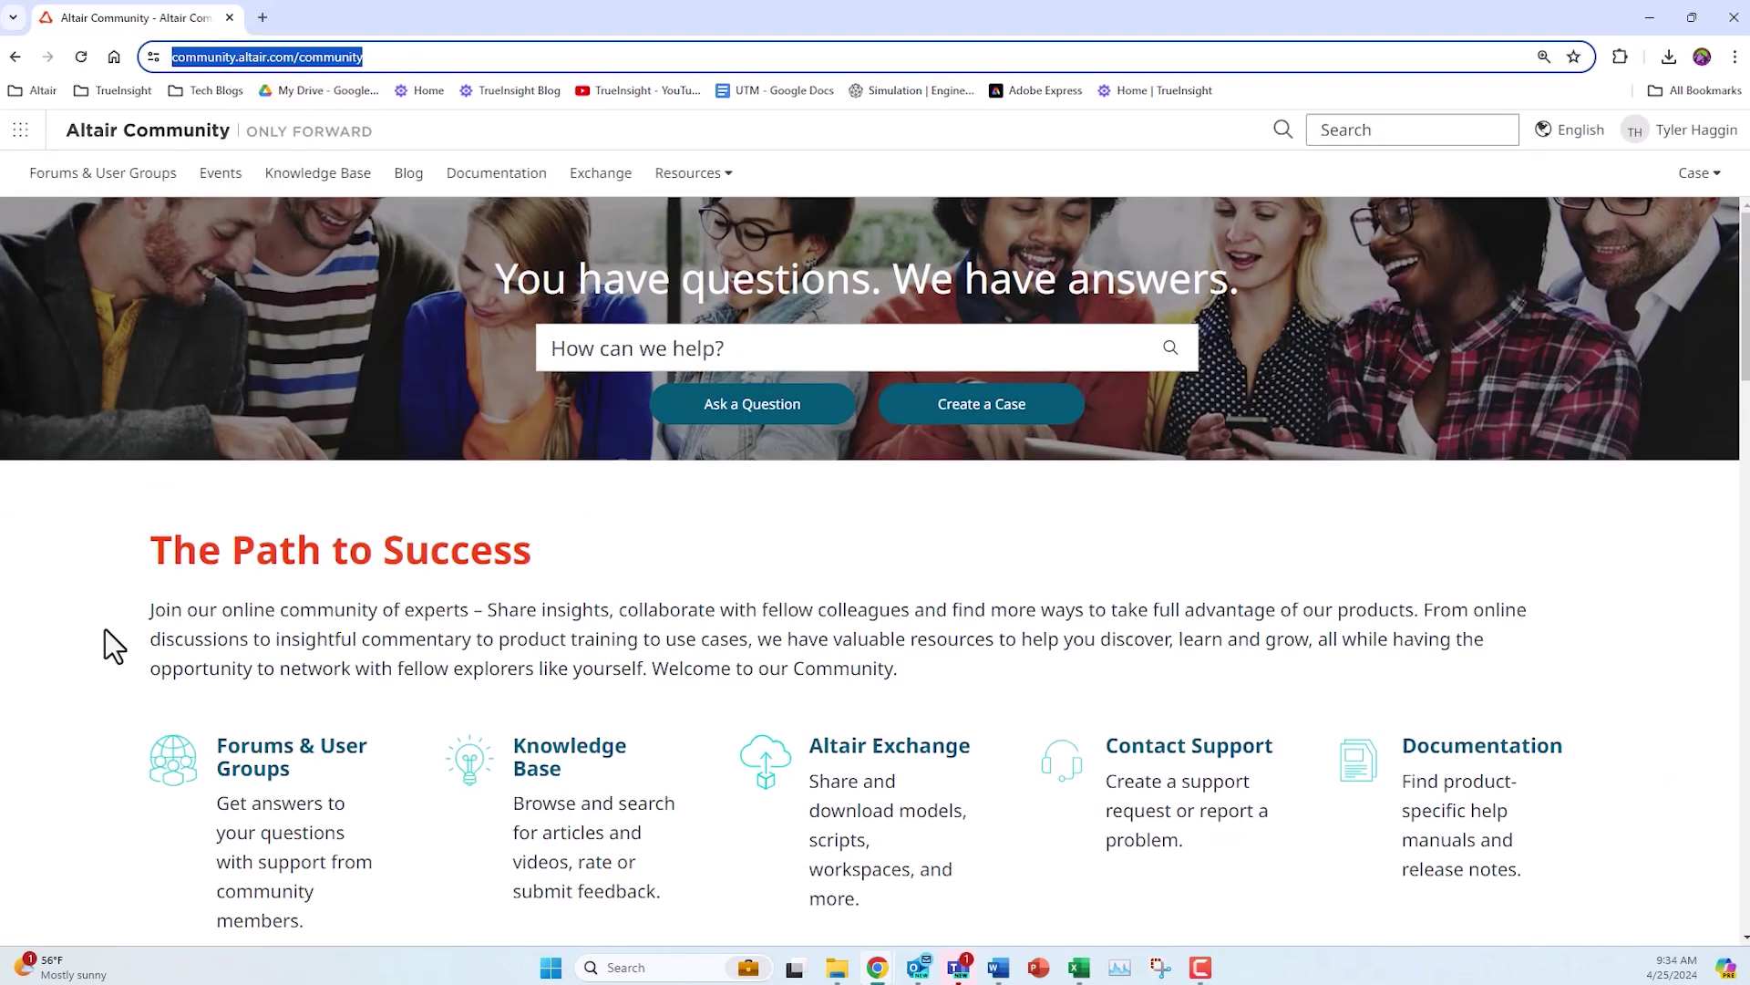
click(95, 643)
- View the Forums & User Groups page, then go back to the community home page
scroll(173, 620, down, 1)
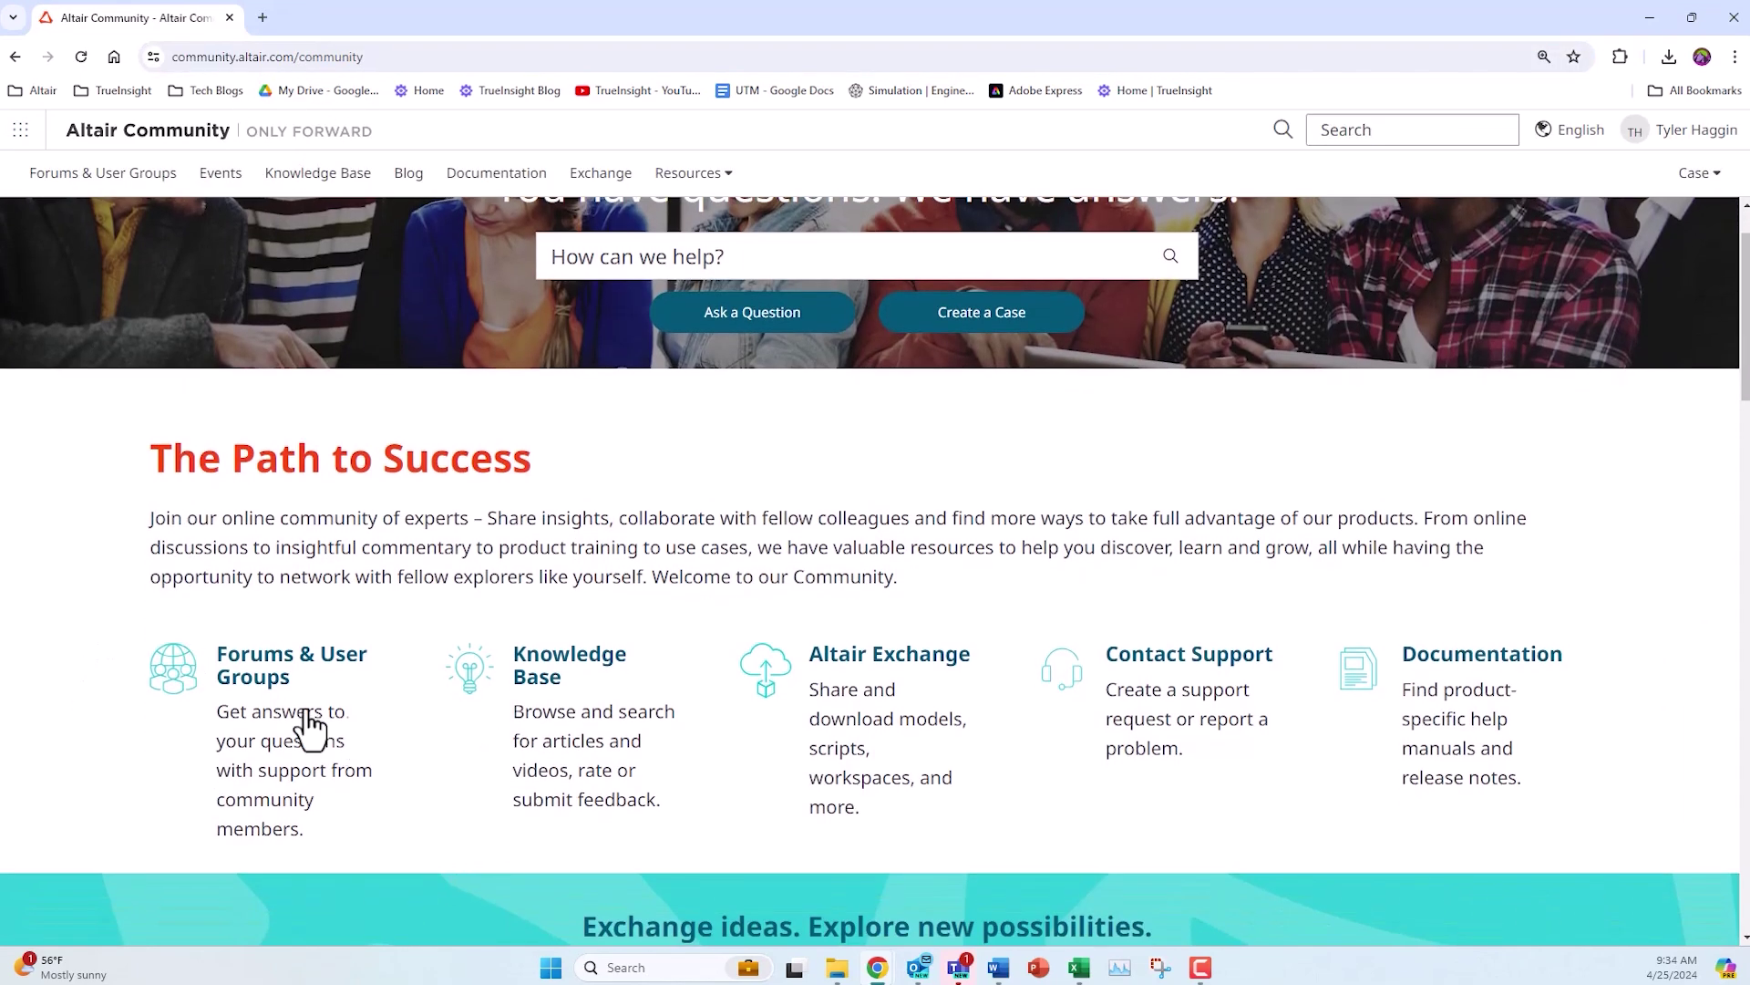
click(260, 688)
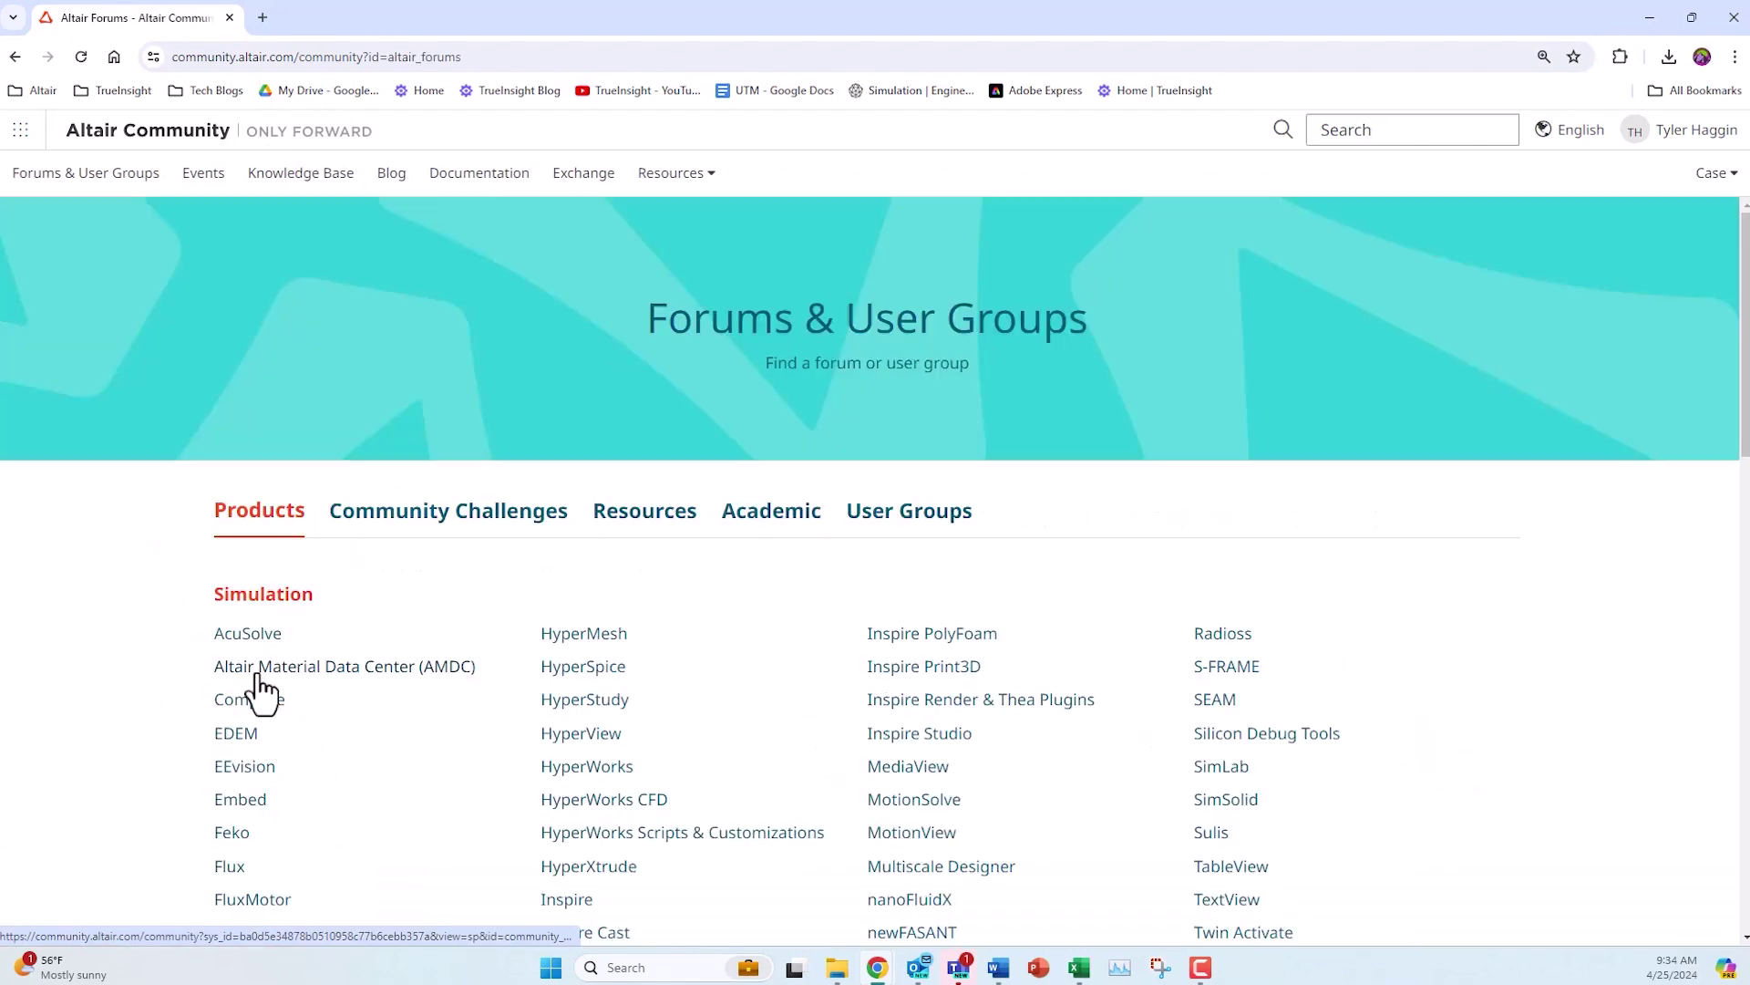
scroll(151, 624, down, 4)
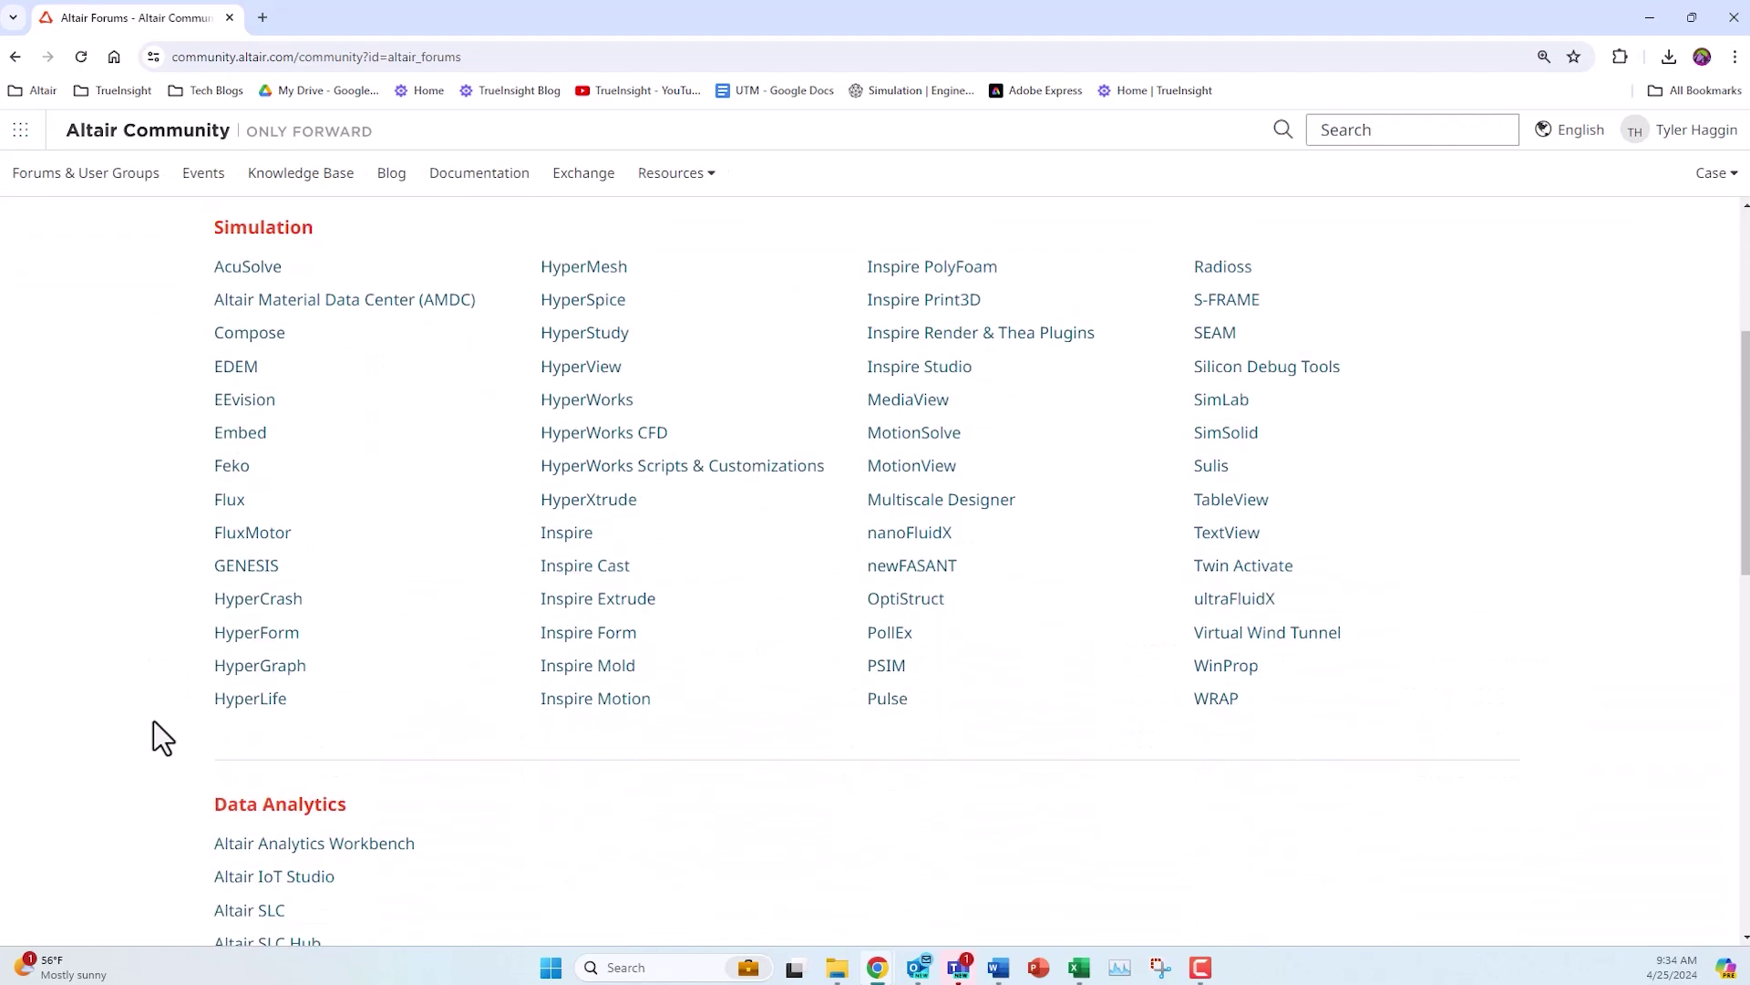
key(alt+Left)
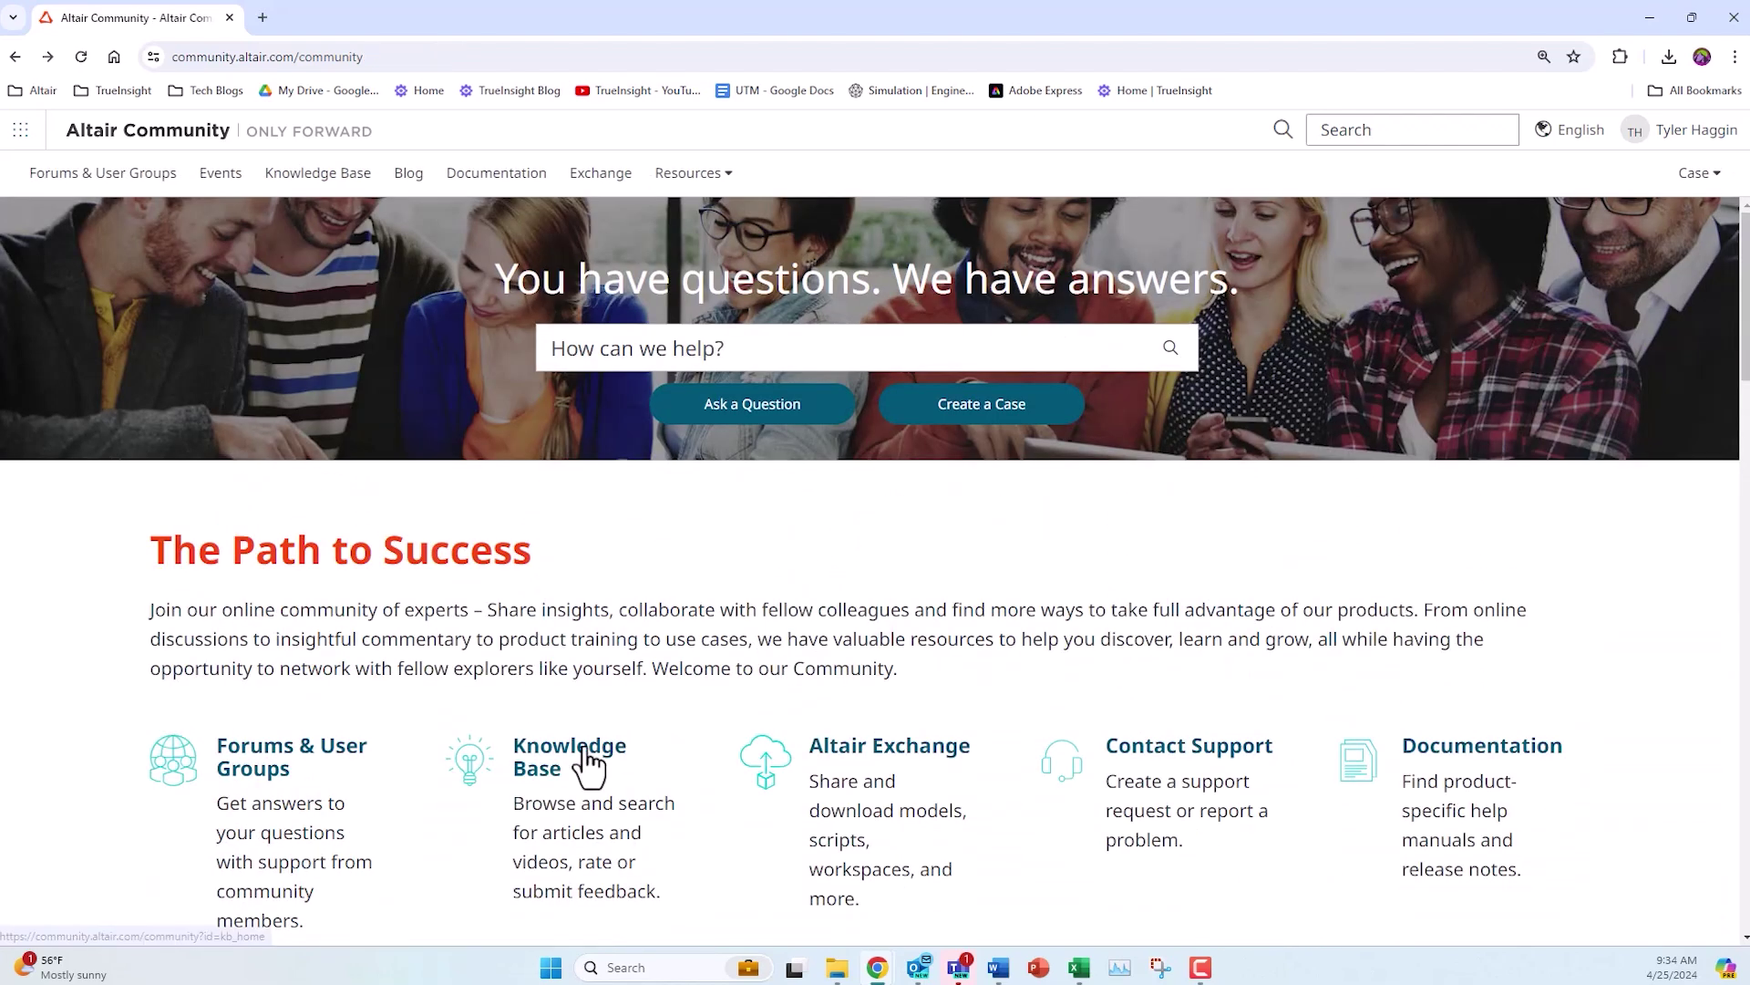
click(588, 764)
scroll(226, 796, down, 1)
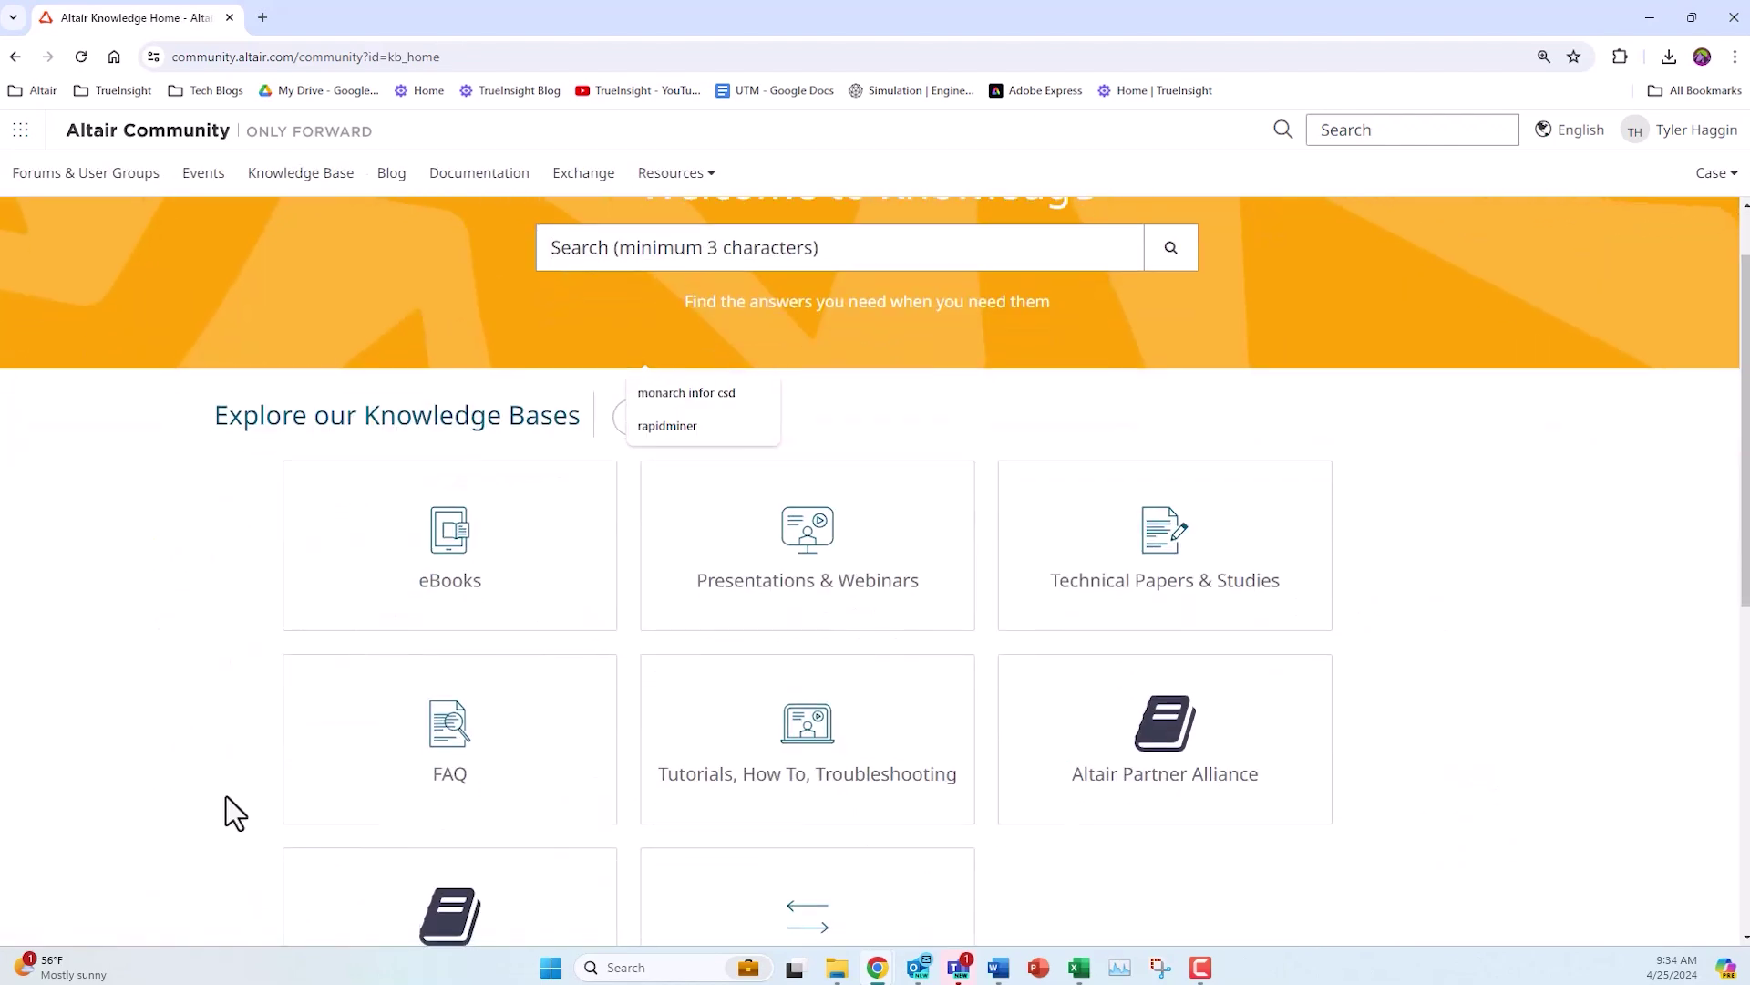
click(439, 611)
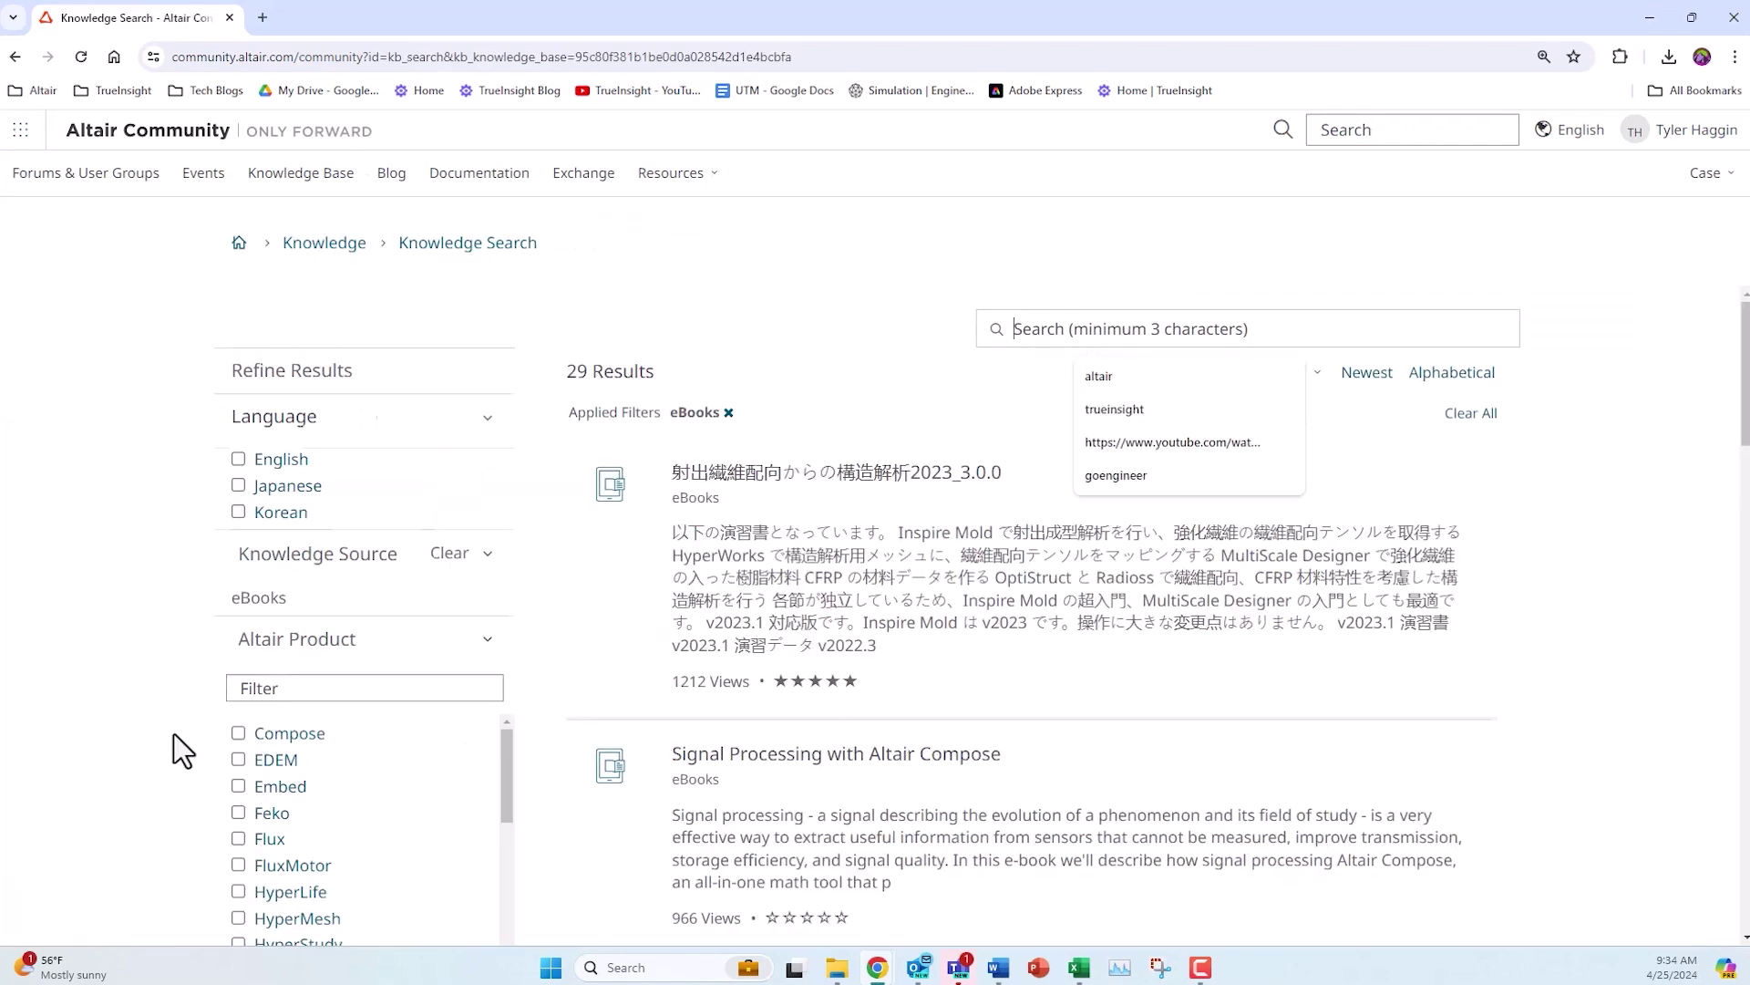
scroll(187, 711, down, 1)
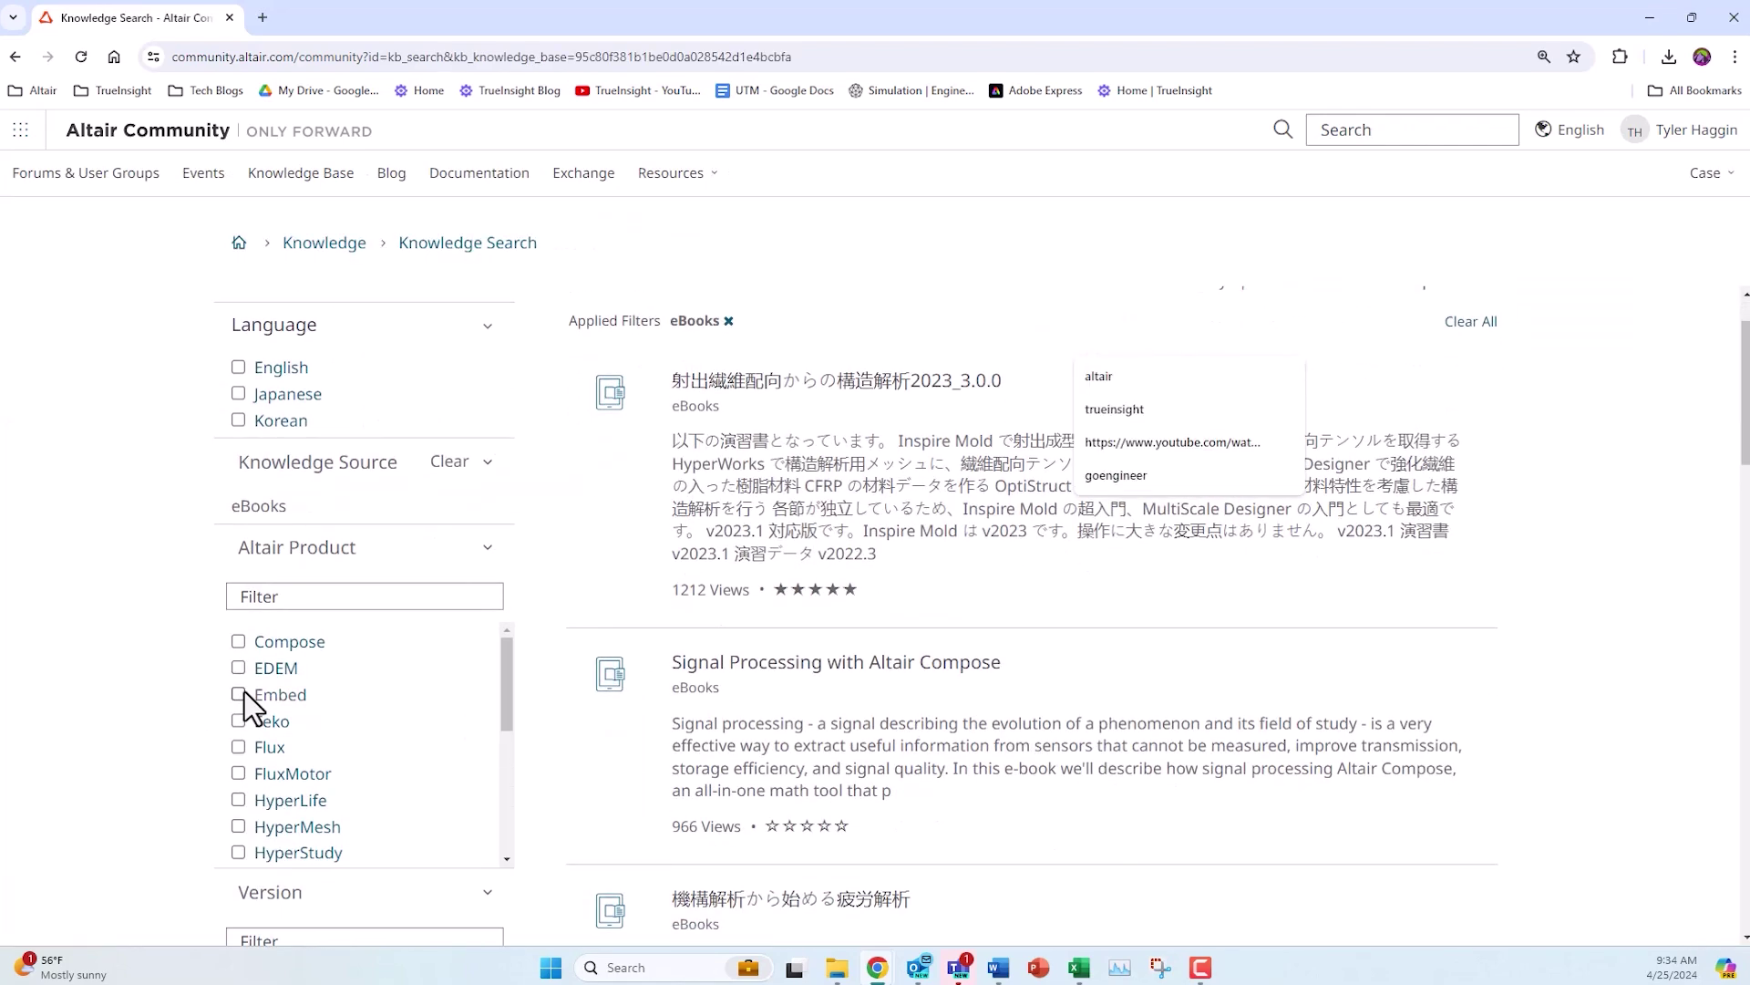
click(239, 747)
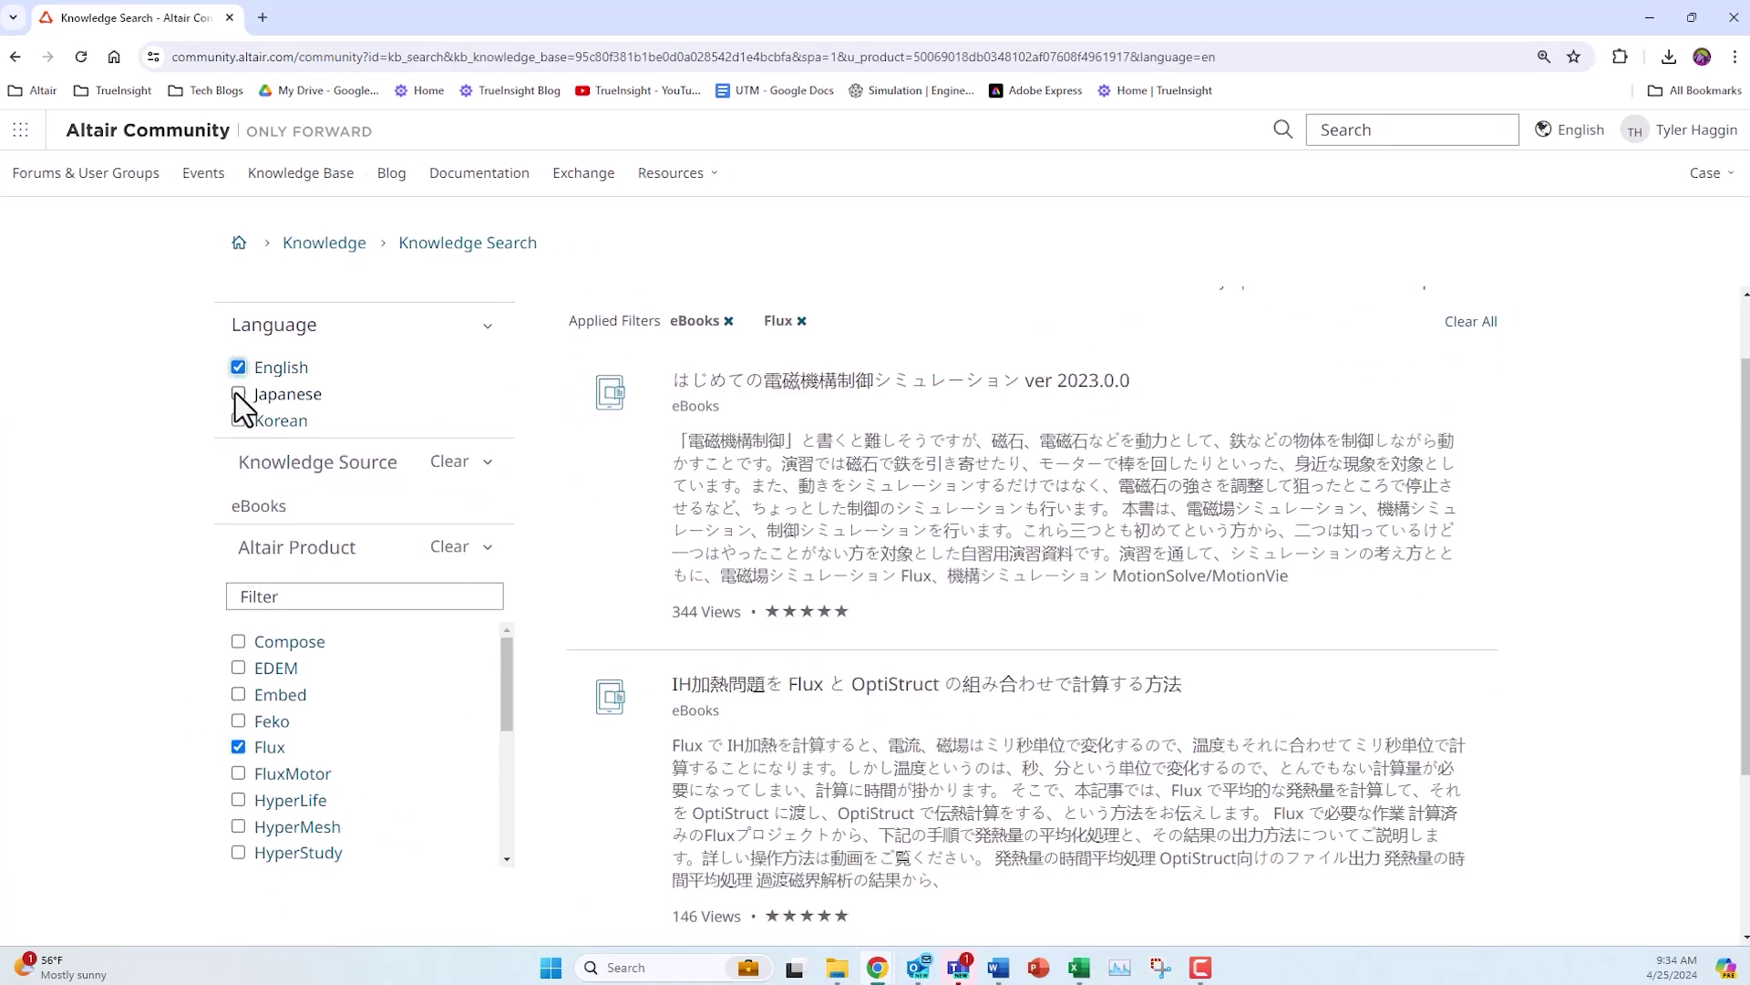
click(239, 368)
click(237, 747)
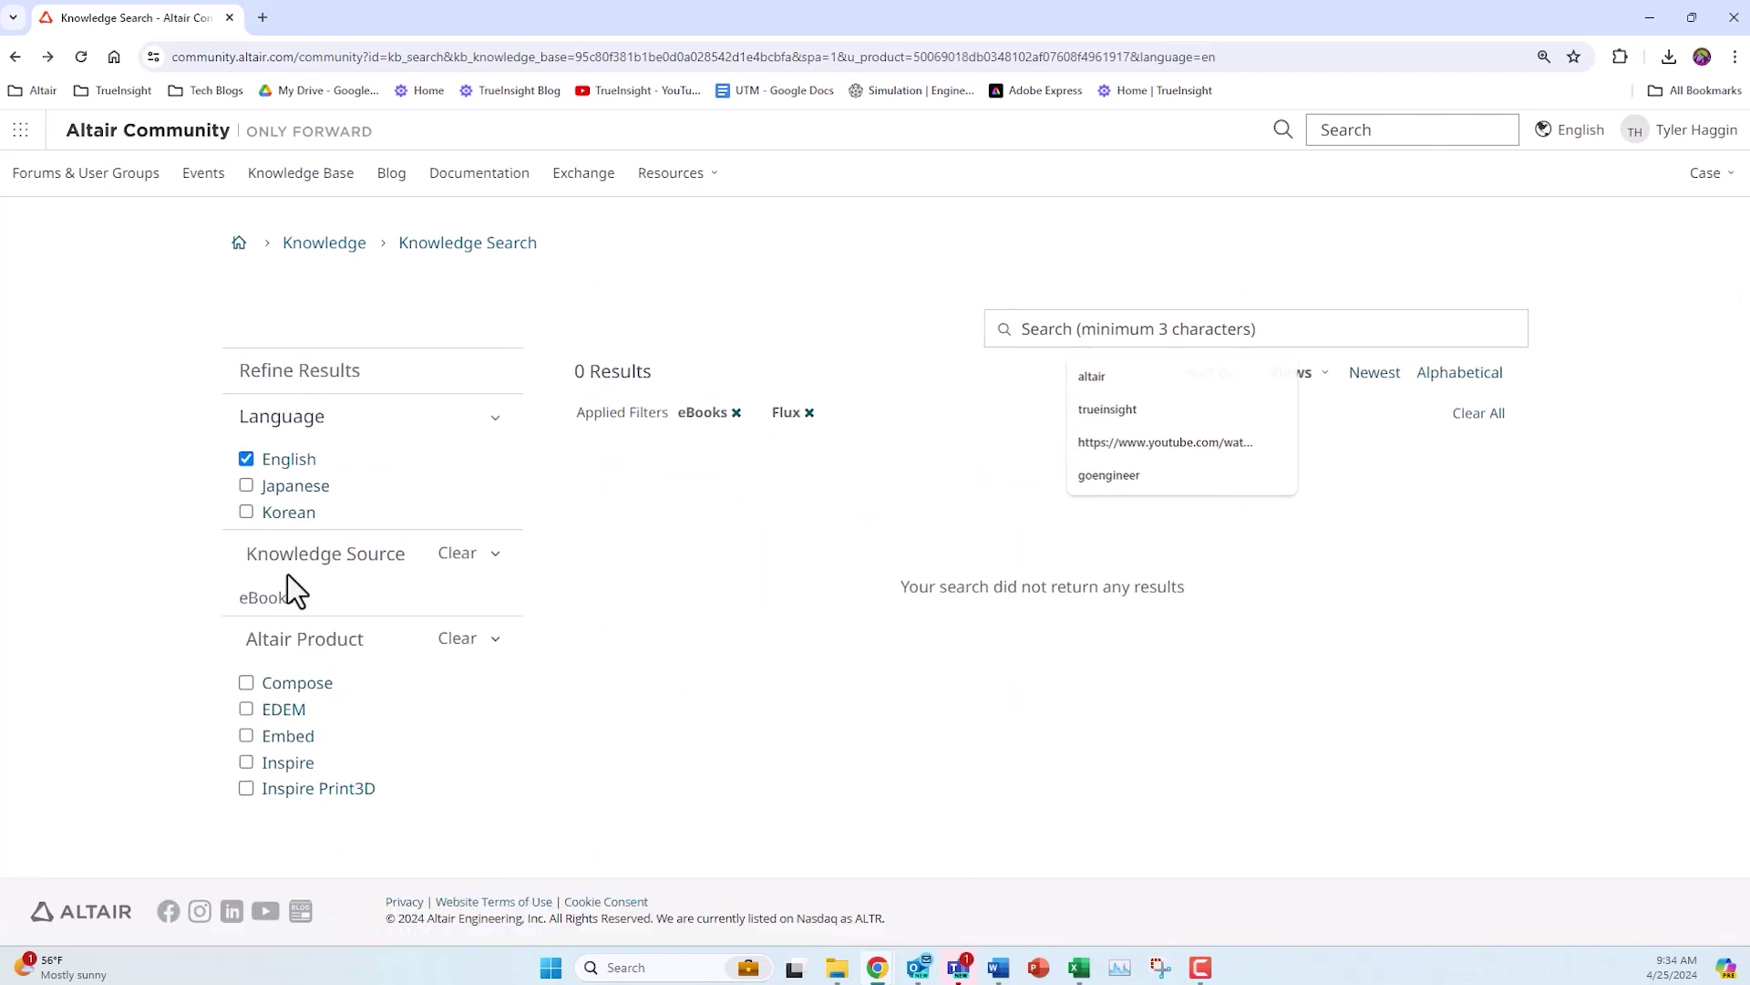
key(alt+Left)
key(alt+Left)
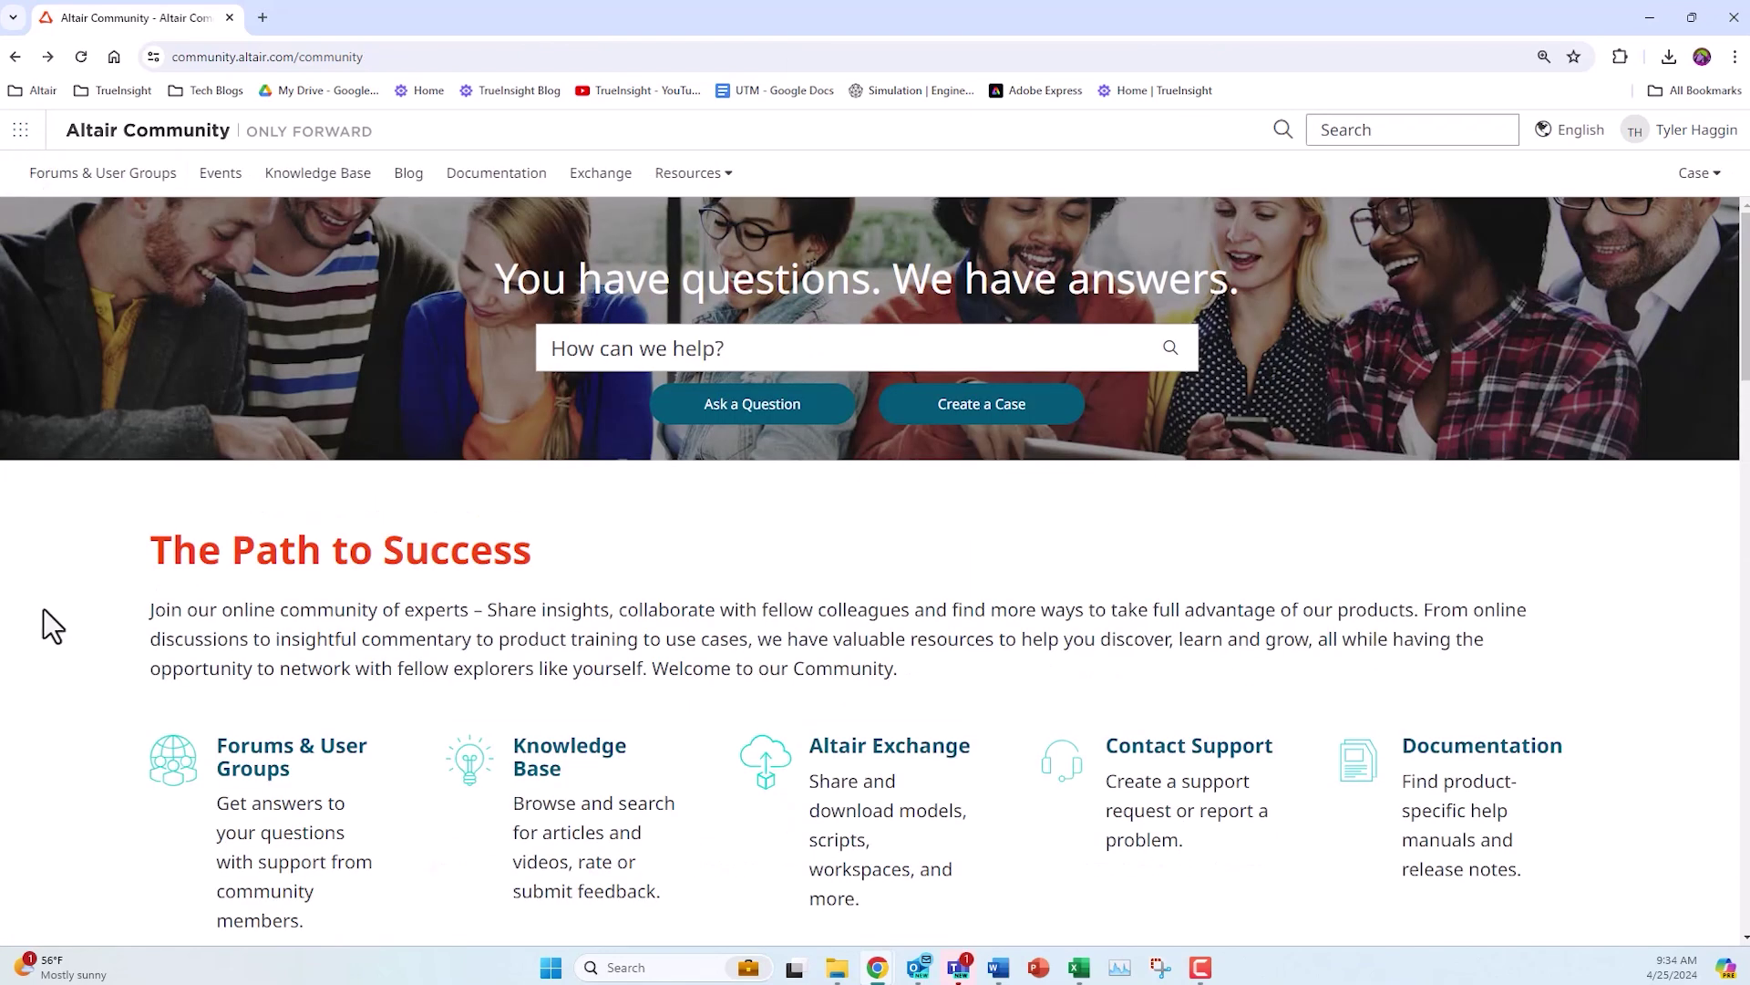
- Open the Altair Exchange page and scroll through its projects
click(918, 766)
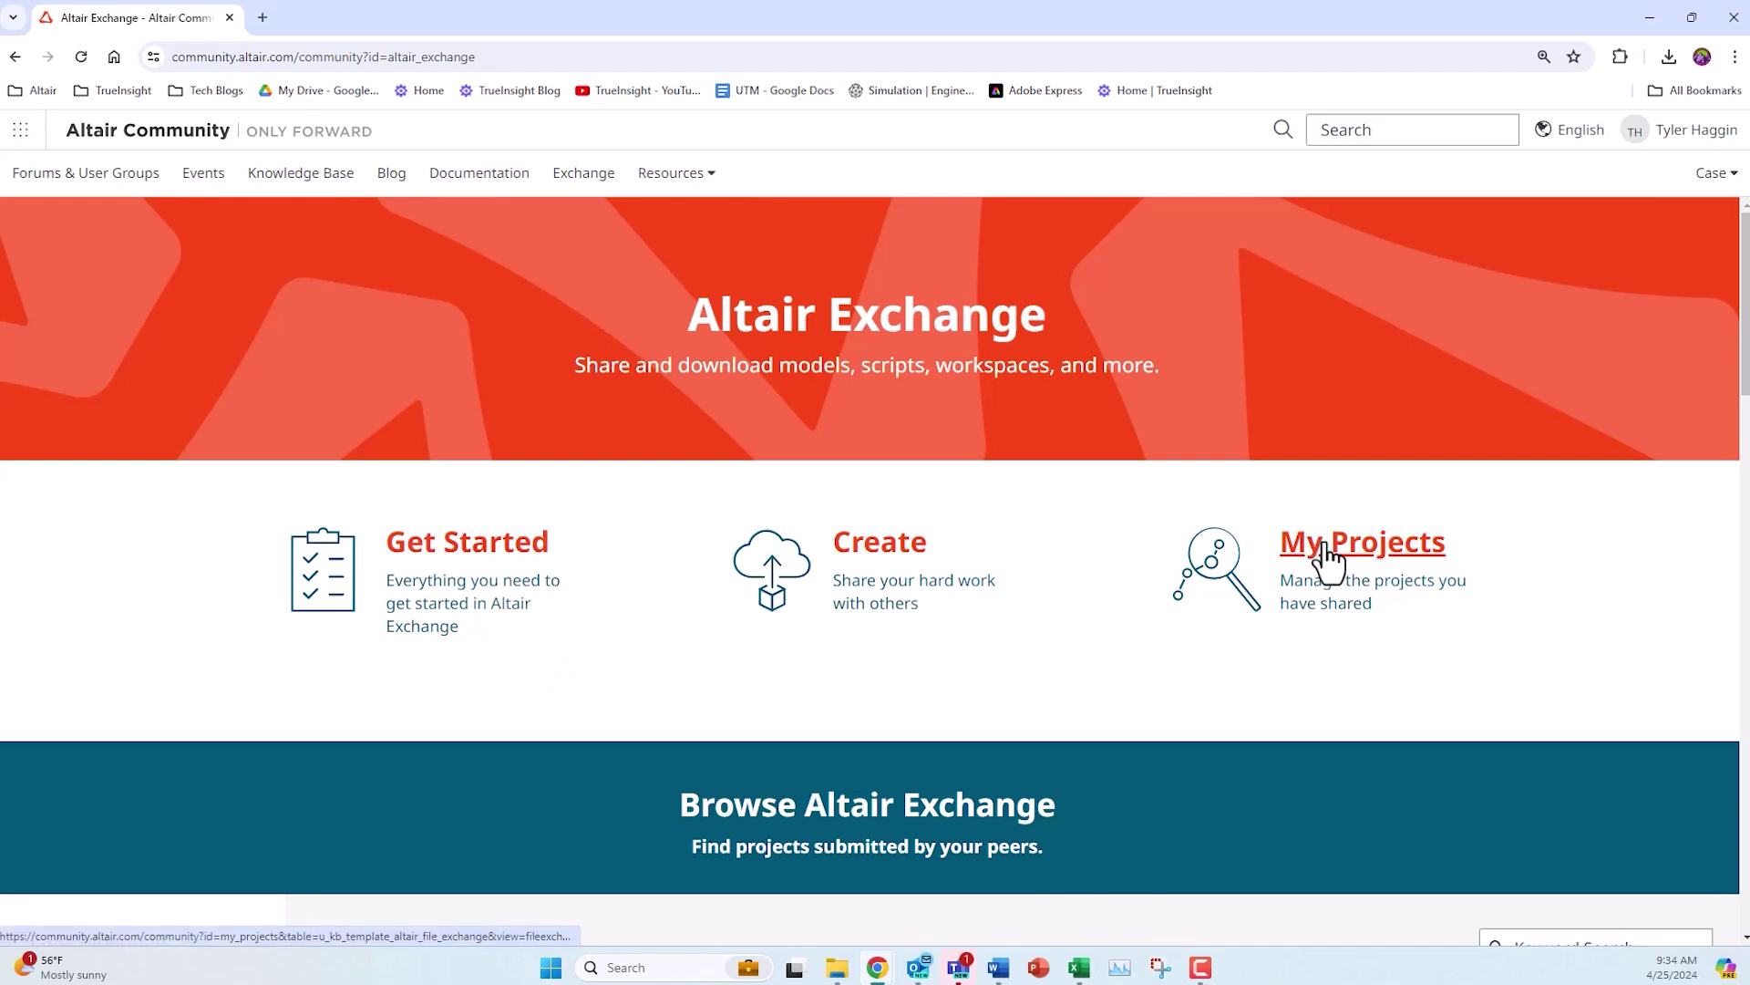
scroll(1327, 560, down, 5)
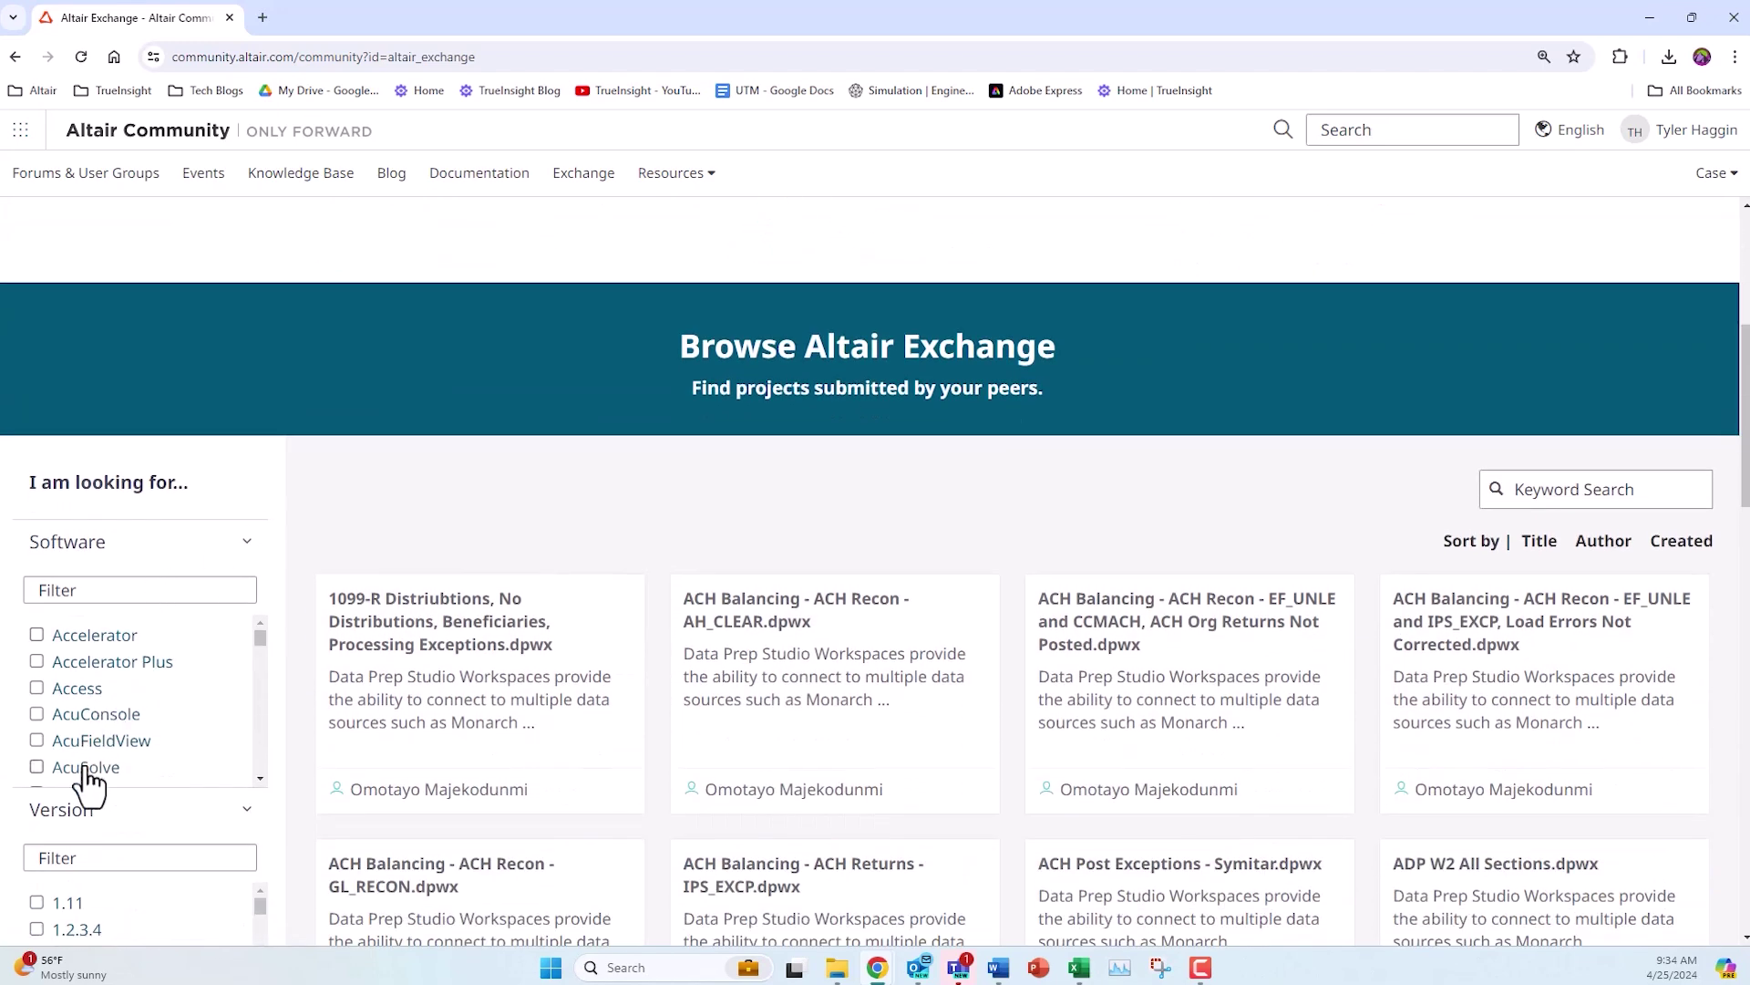
scroll(77, 720, down, 3)
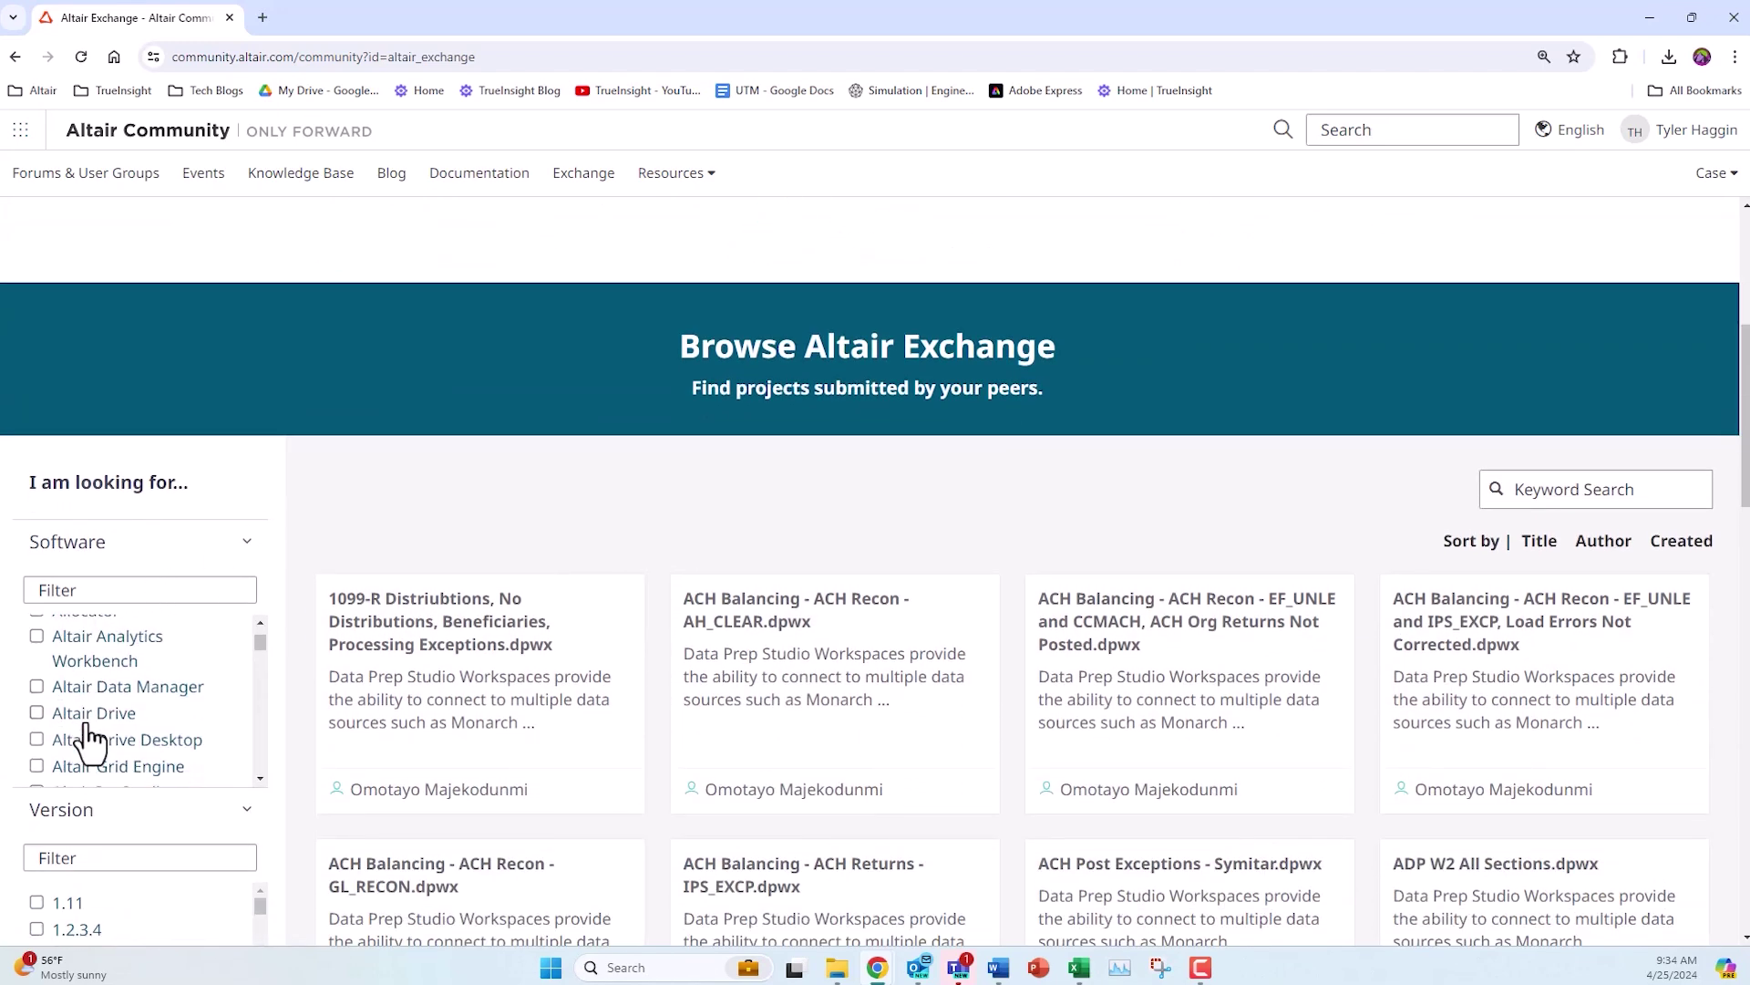
scroll(41, 720, down, 3)
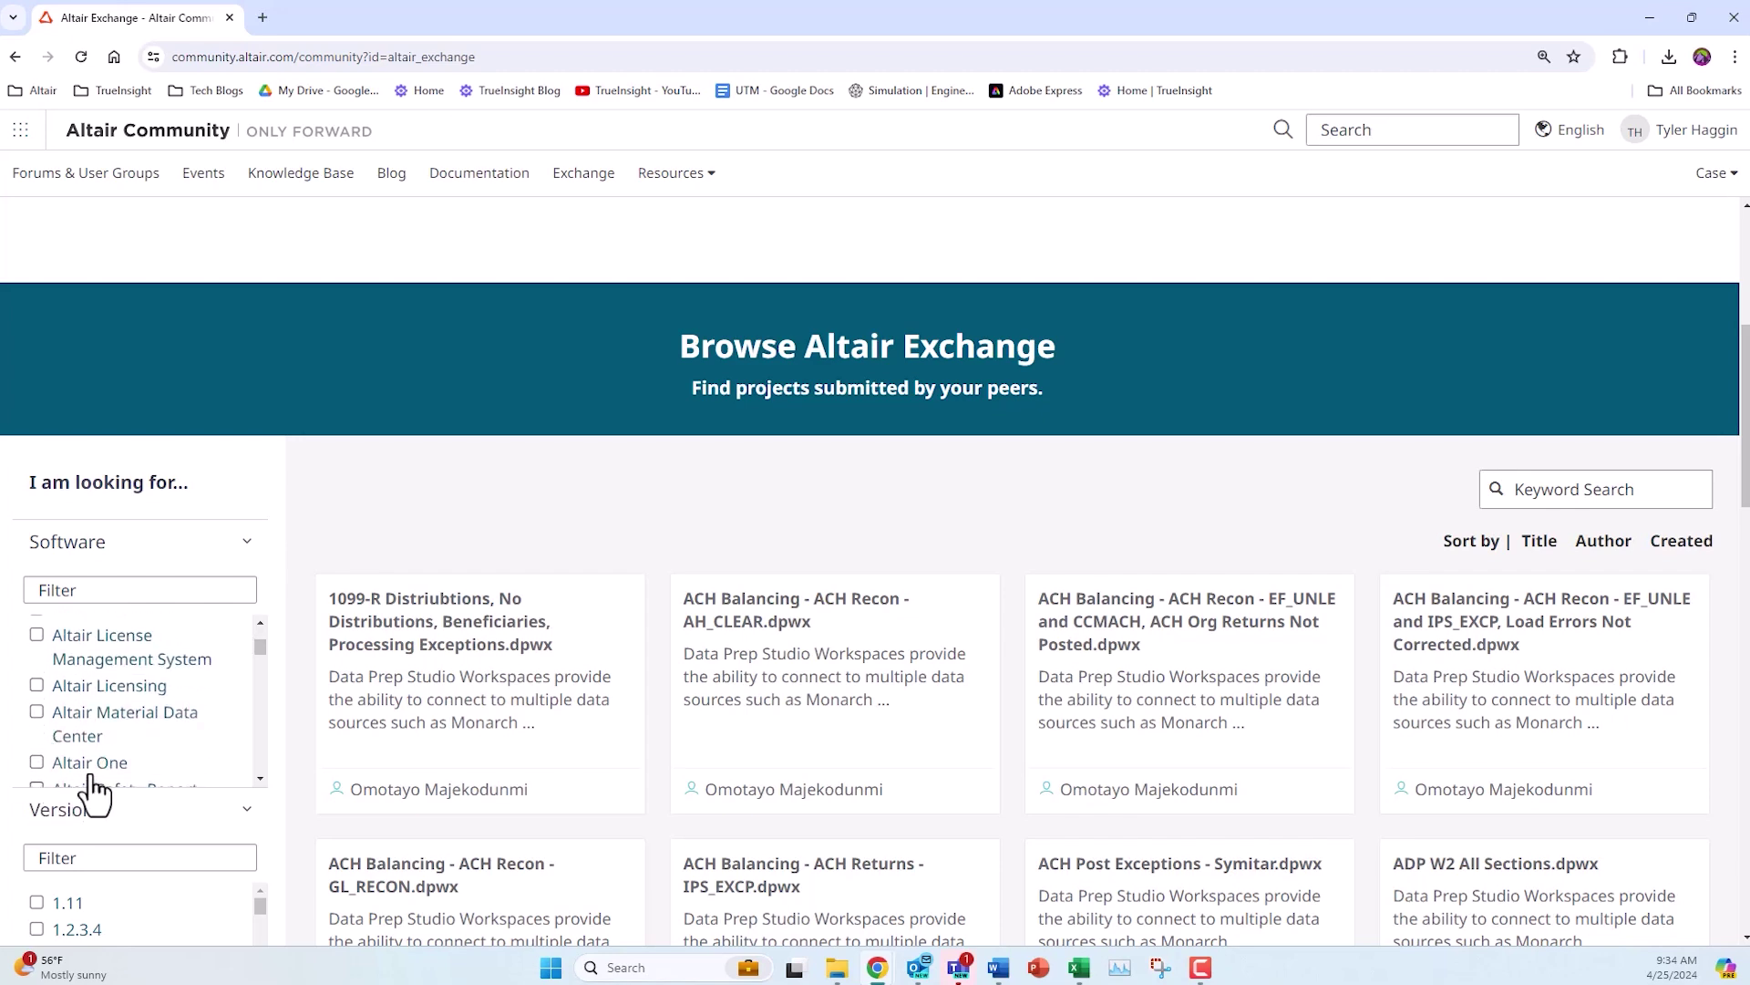
scroll(465, 529, down, 1)
scroll(480, 565, up, 4)
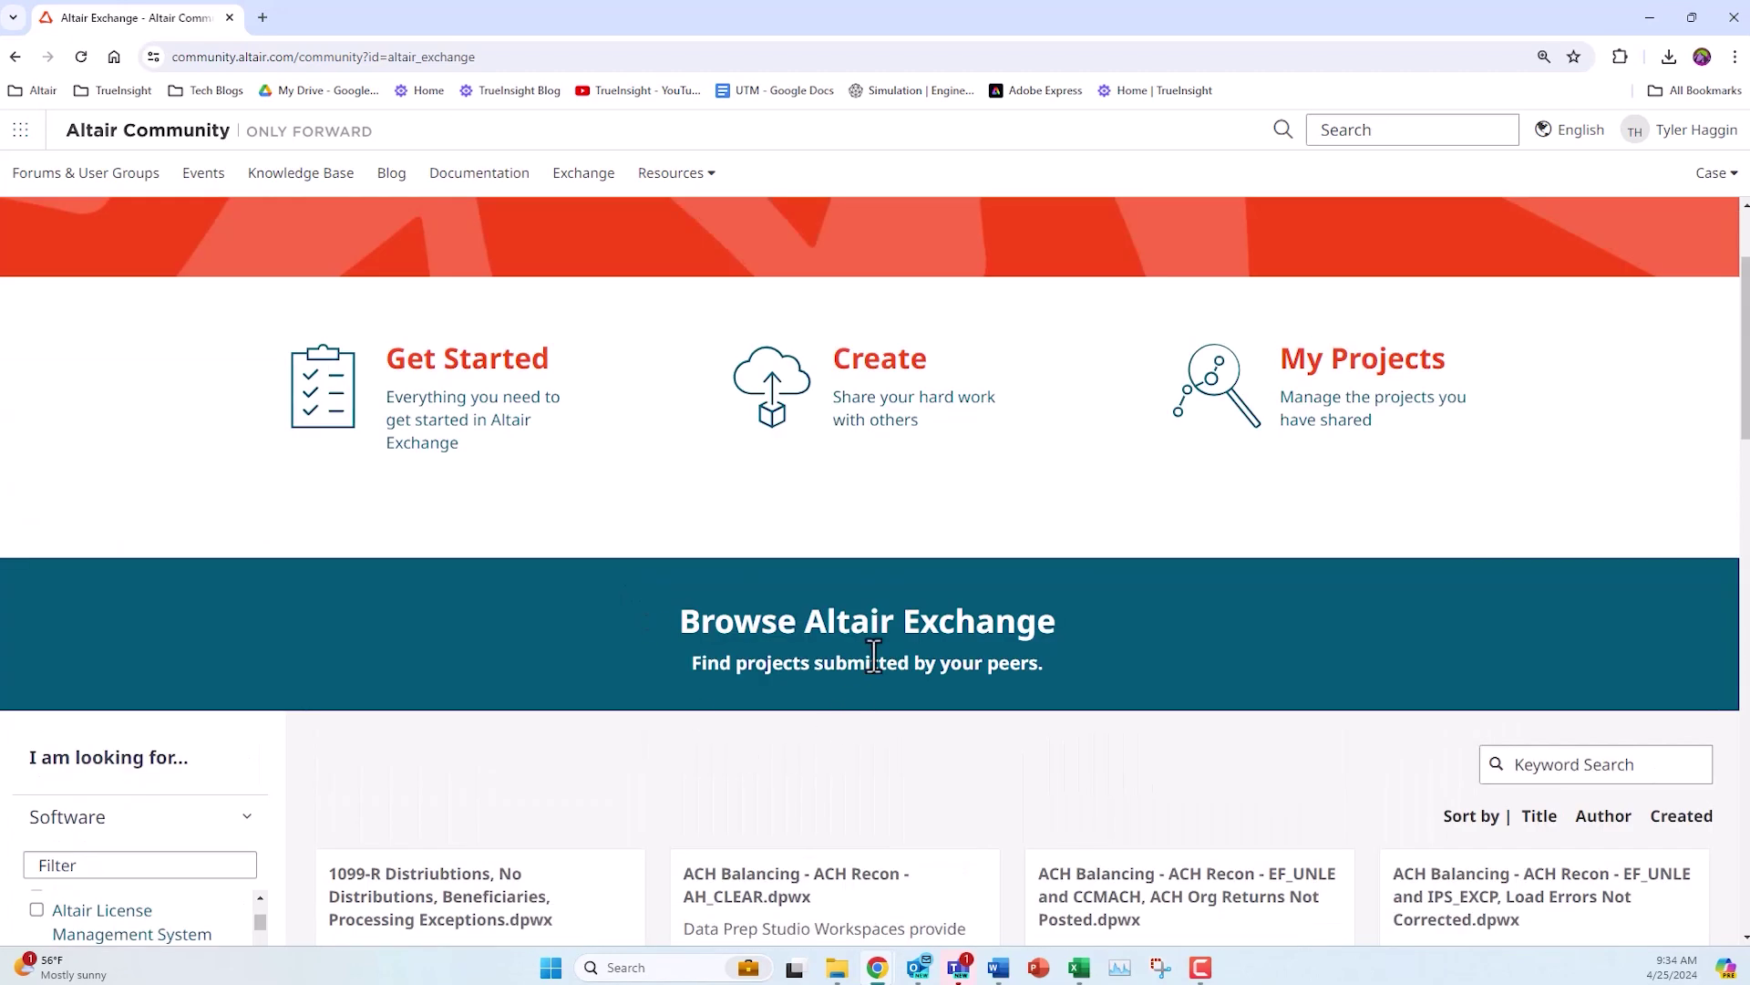
scroll(834, 670, down, 2)
- View the 1099-R workspace project description, then return to the Exchange page
click(569, 764)
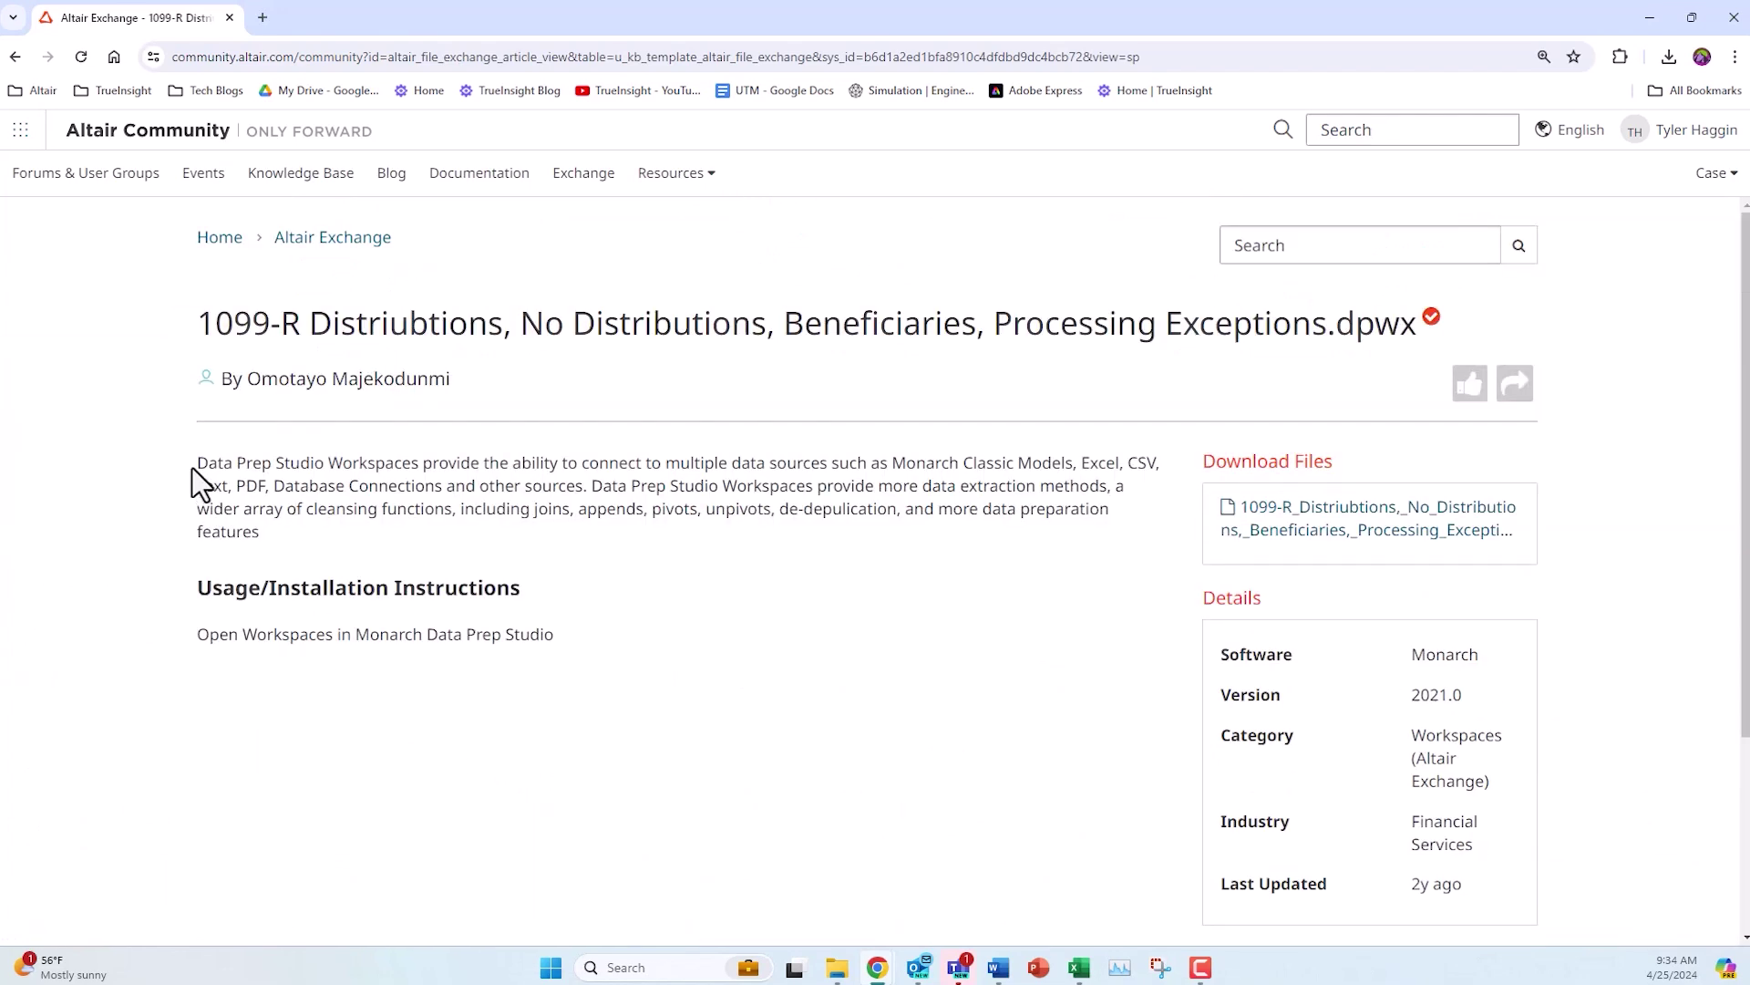
drag(195, 465, 781, 557)
click(533, 555)
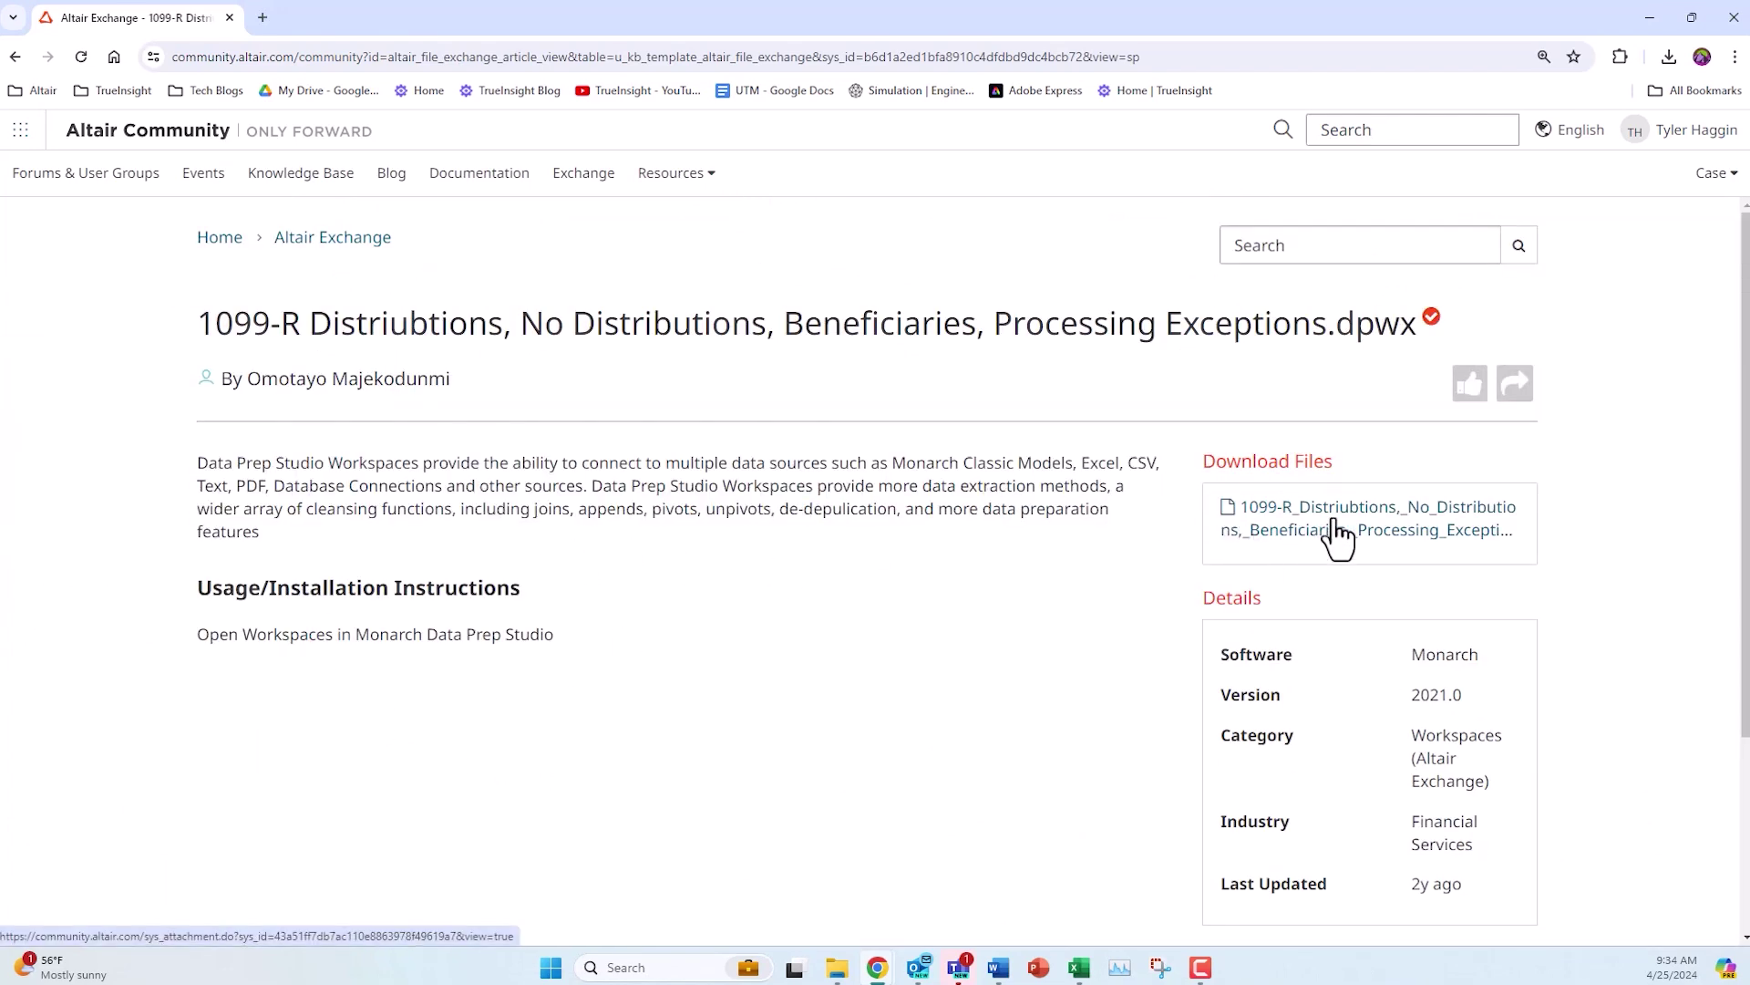
key(alt+Left)
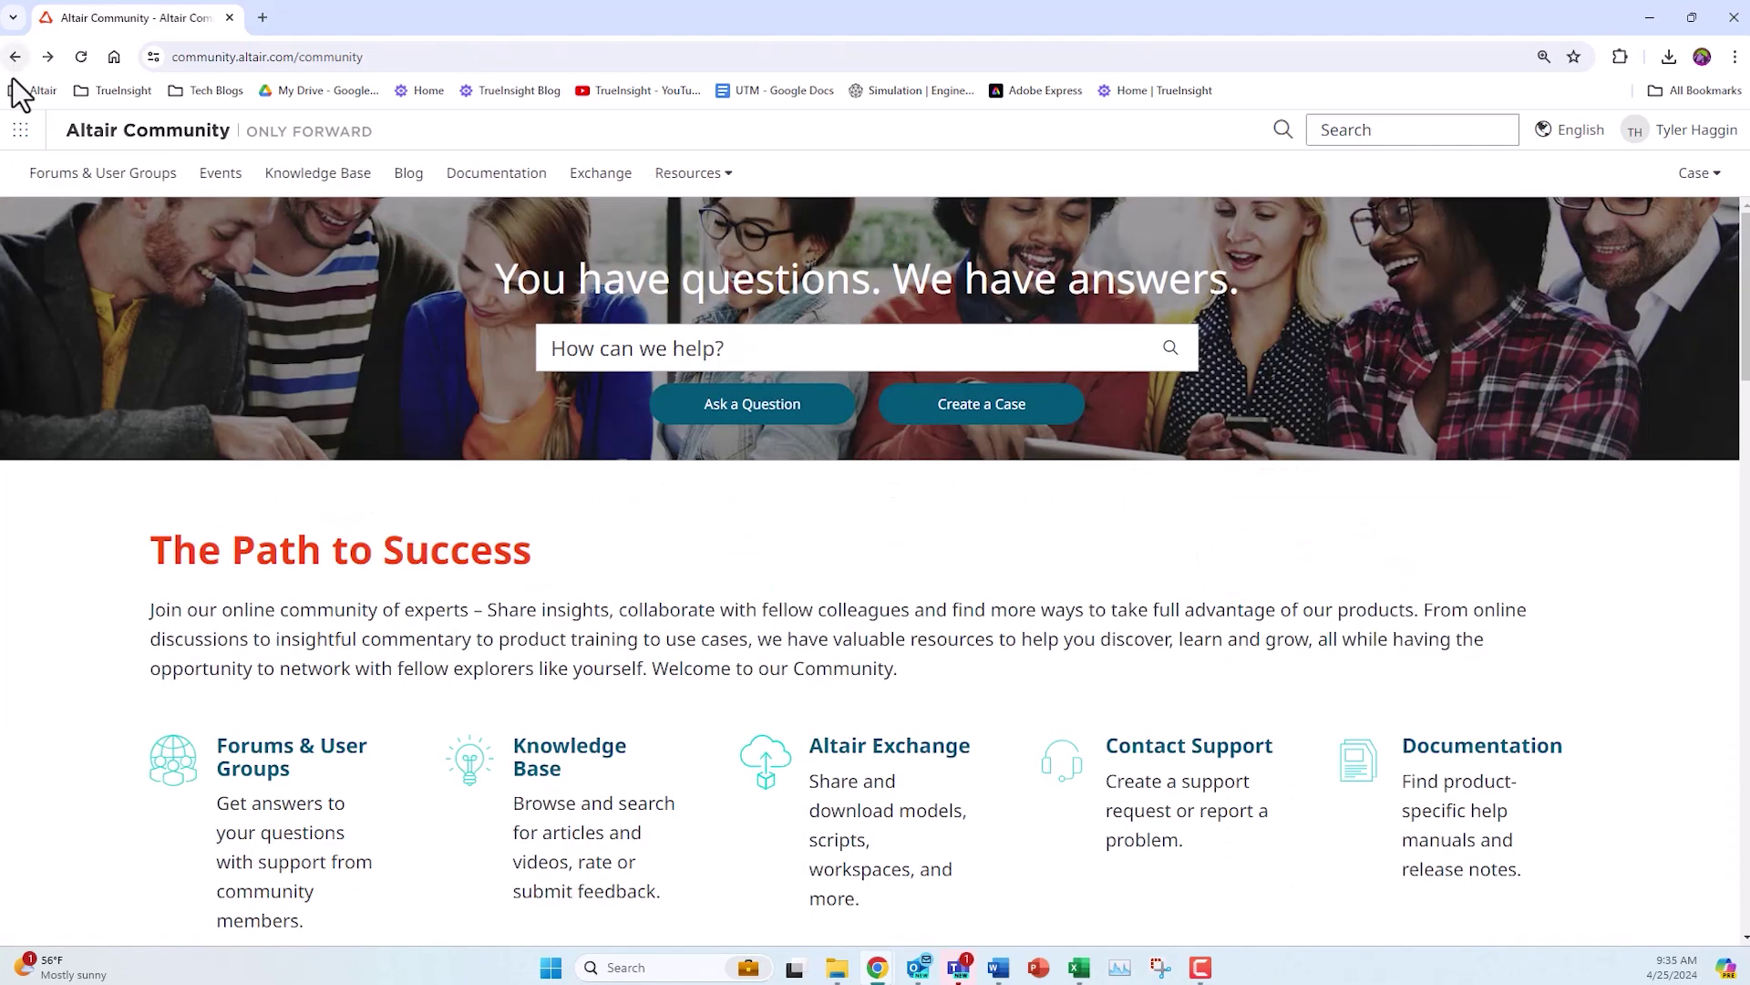
- Open the Contact Support Create Case form
click(1241, 775)
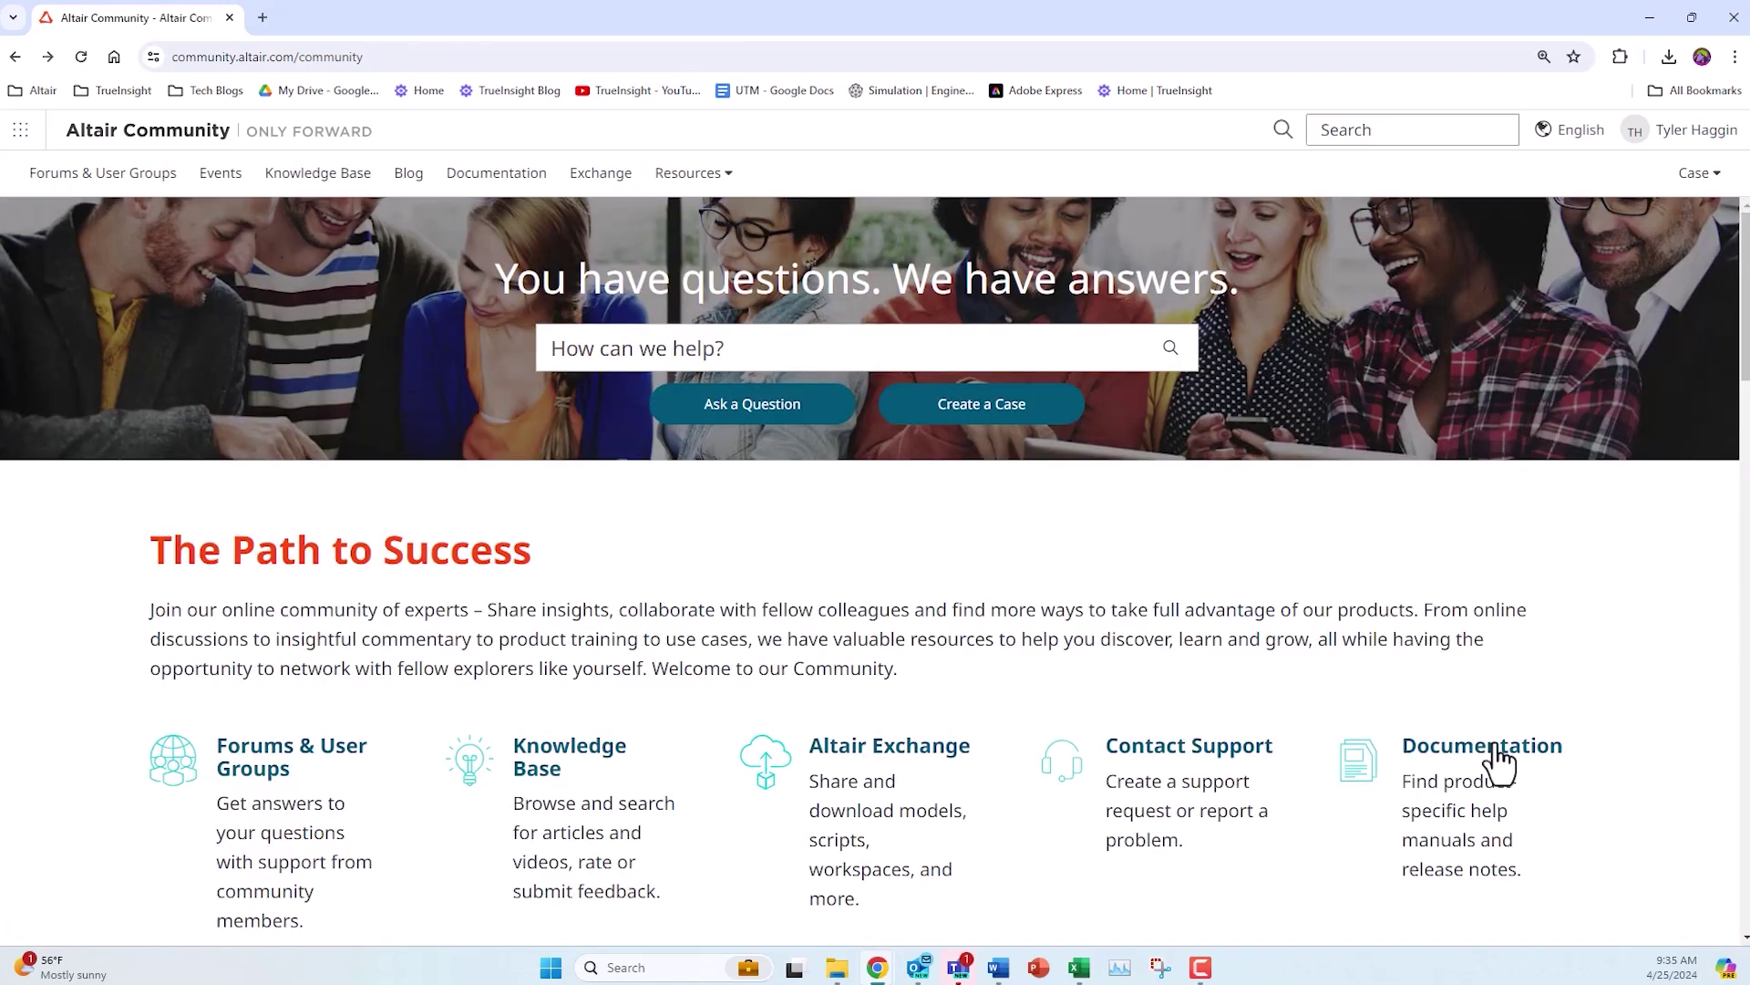
- Open the Documentation library and filter it to AcuSolve
click(1498, 761)
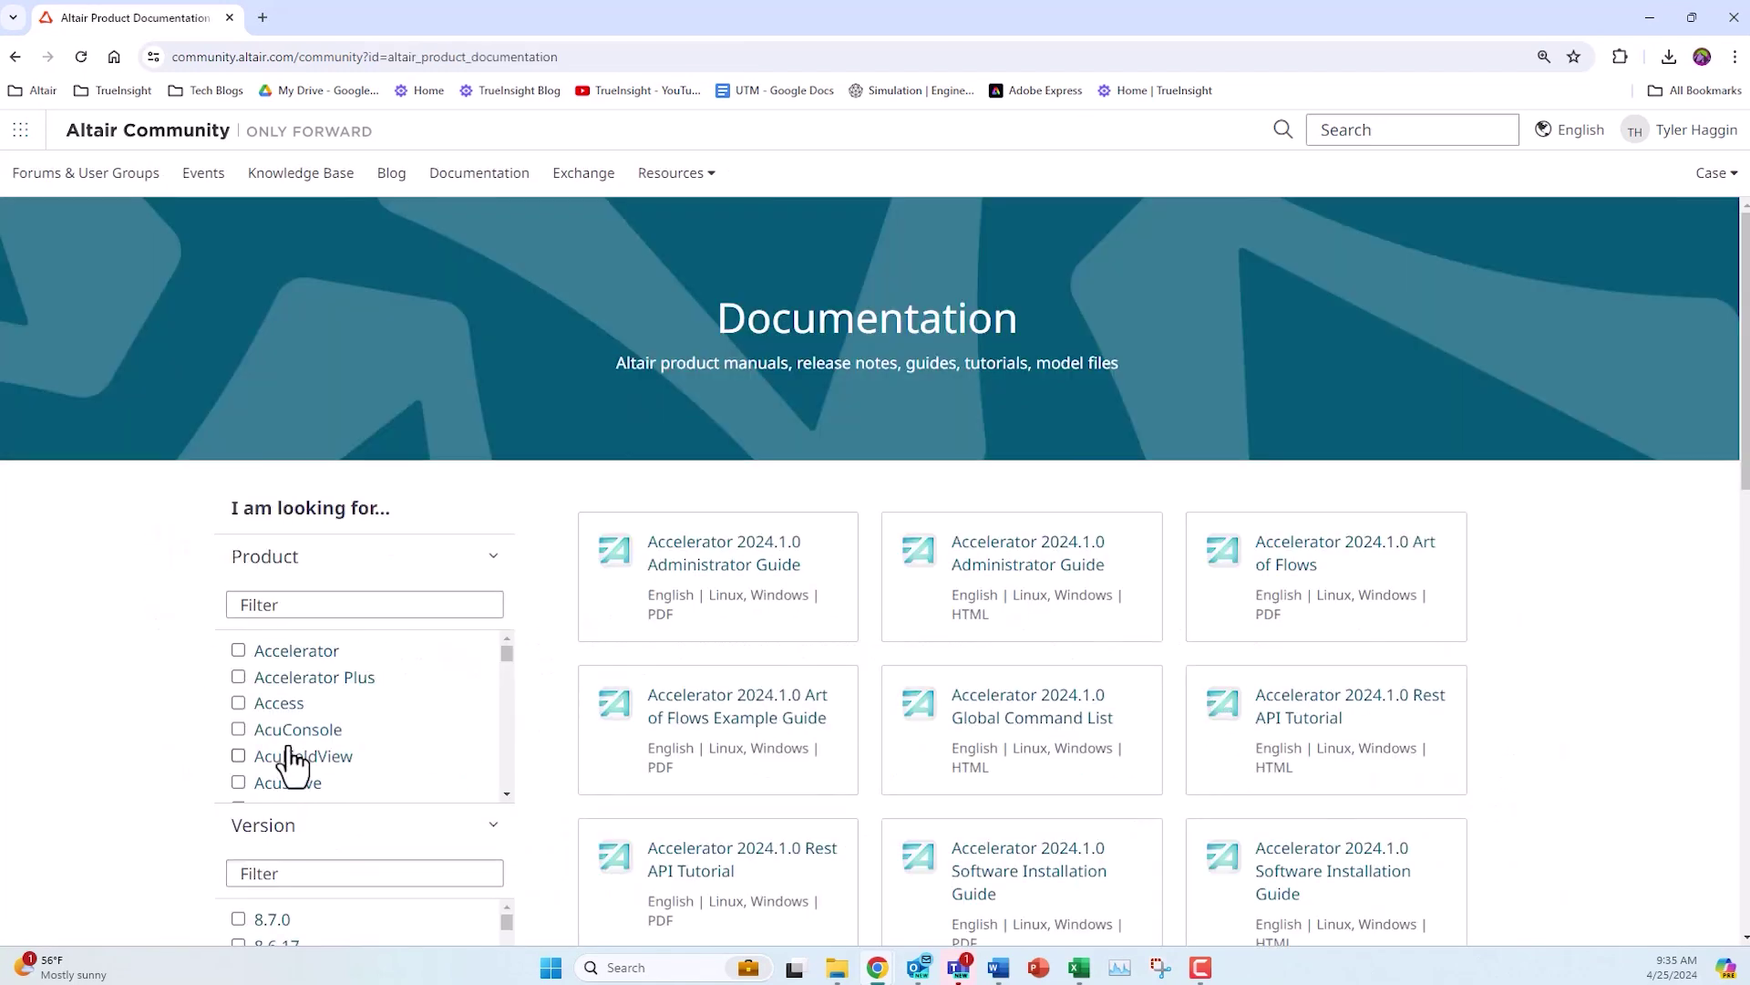
click(238, 781)
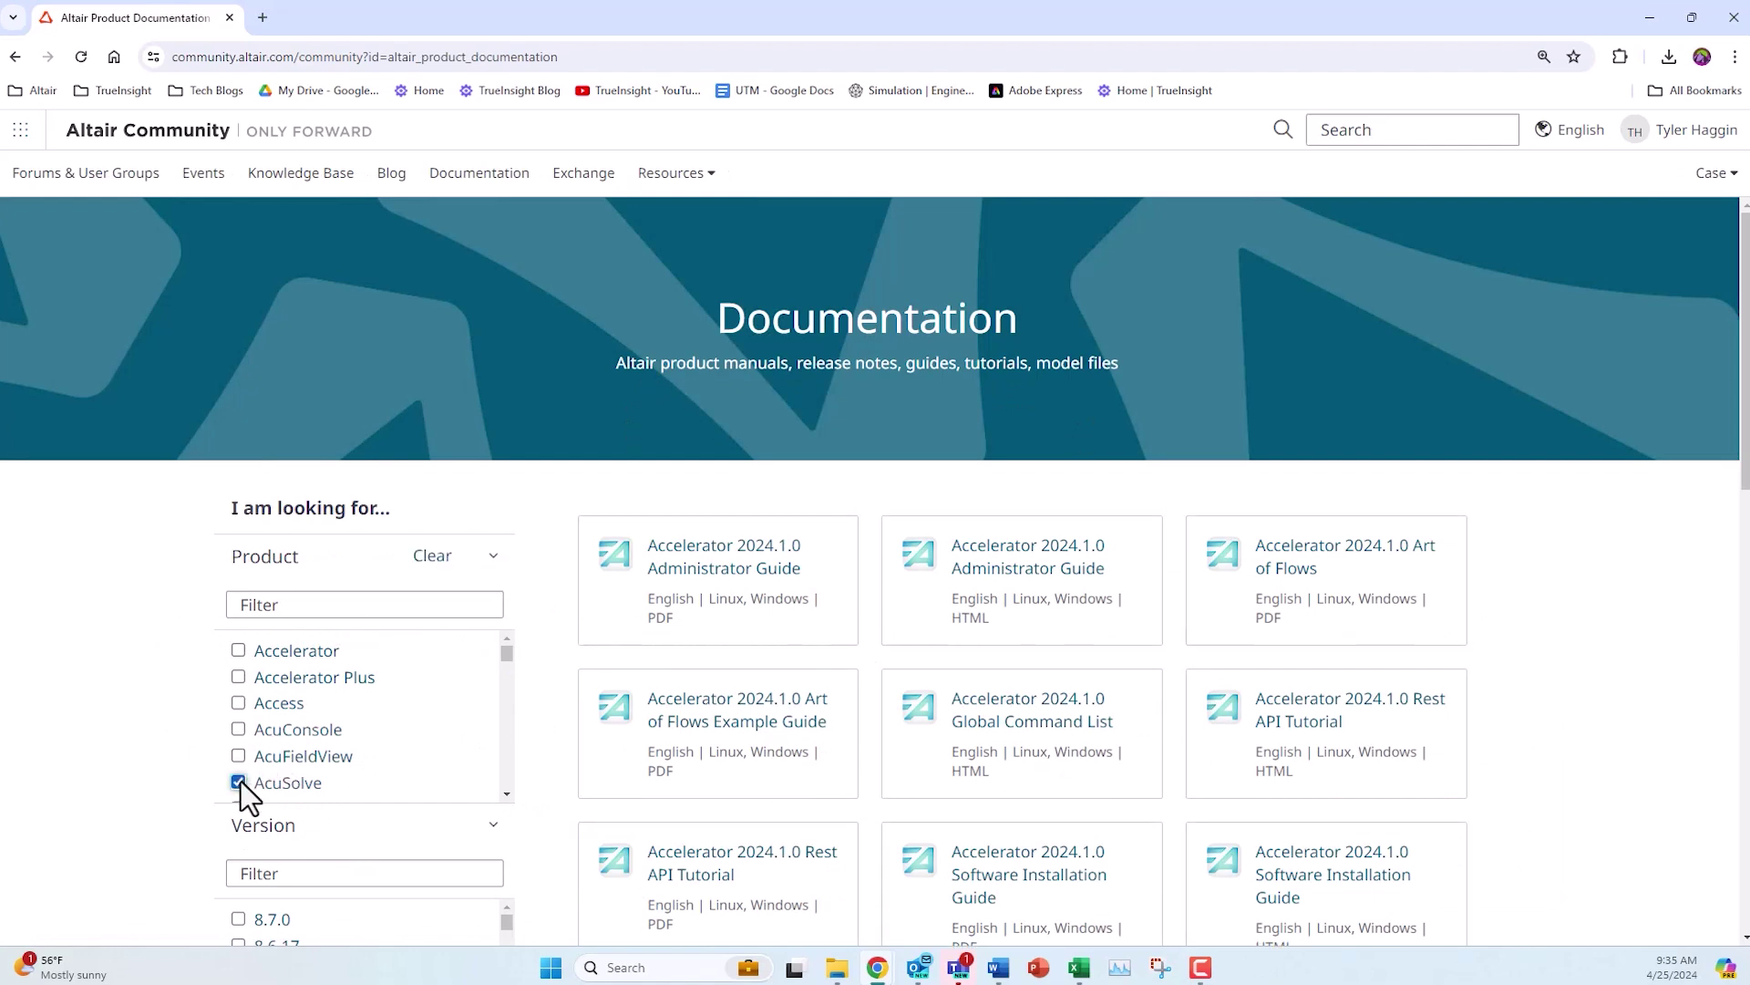
scroll(107, 736, down, 3)
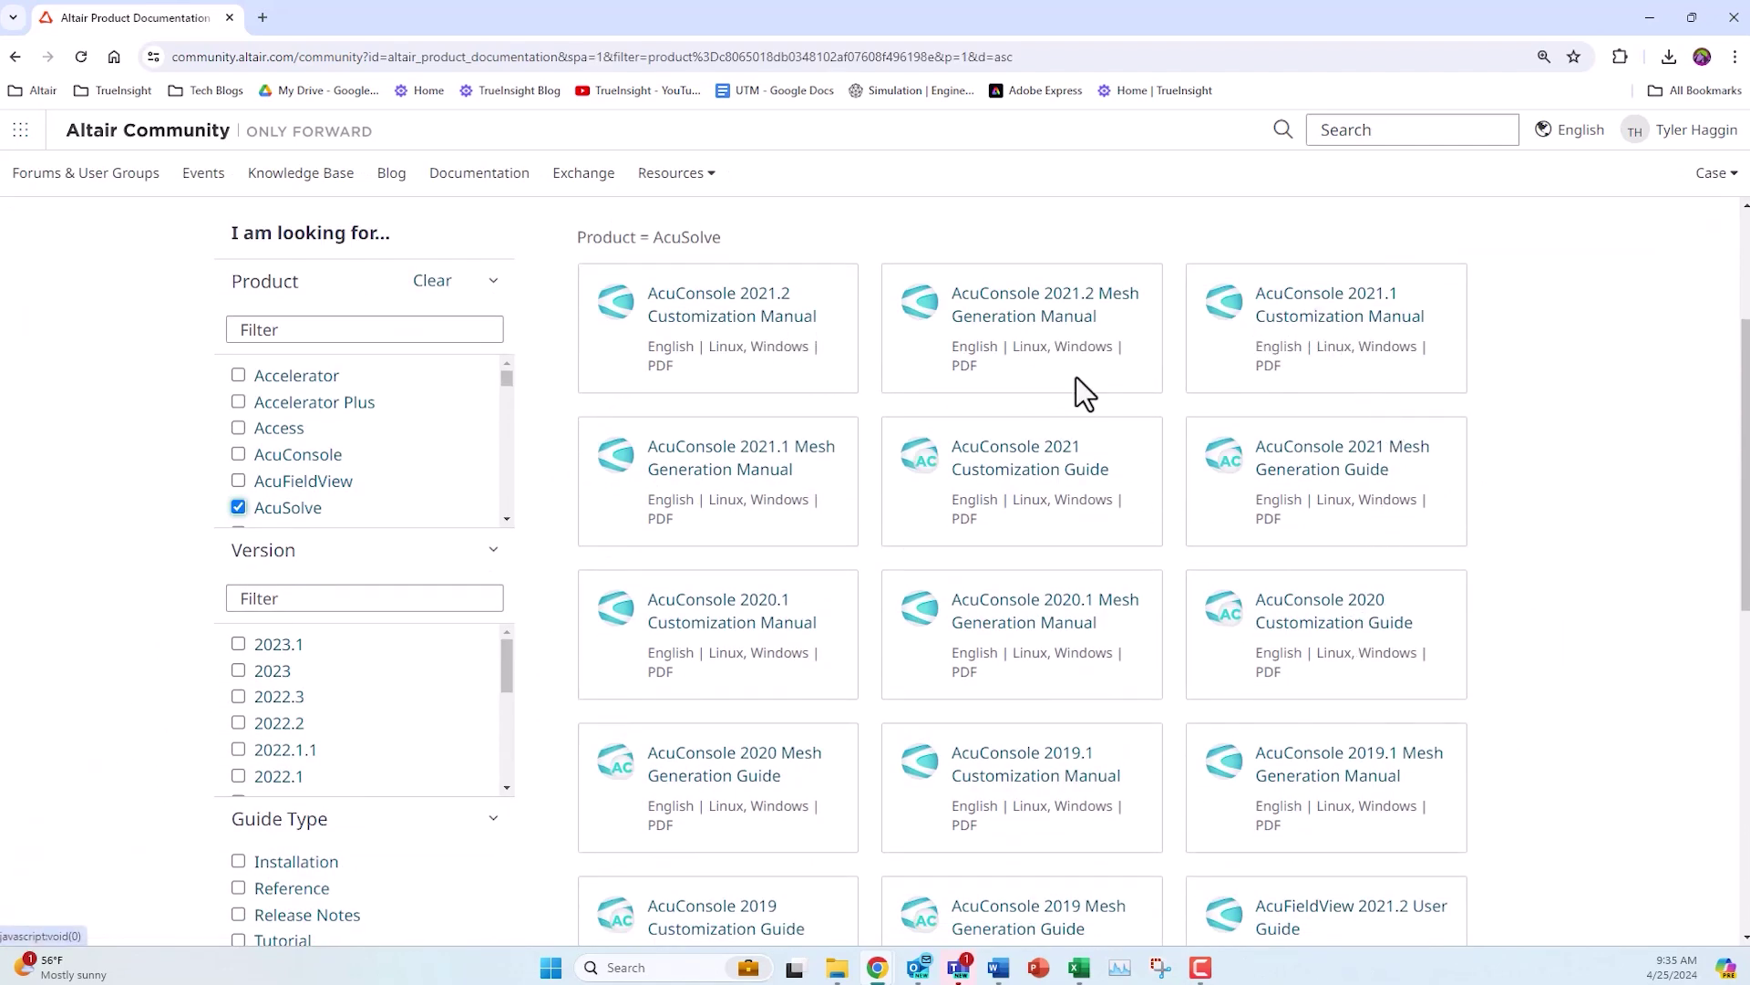
- Browse pages 10, 11, 12 and 14 of the AcuConsole 2021.2 Mesh Generation Manual, then close it
click(1041, 318)
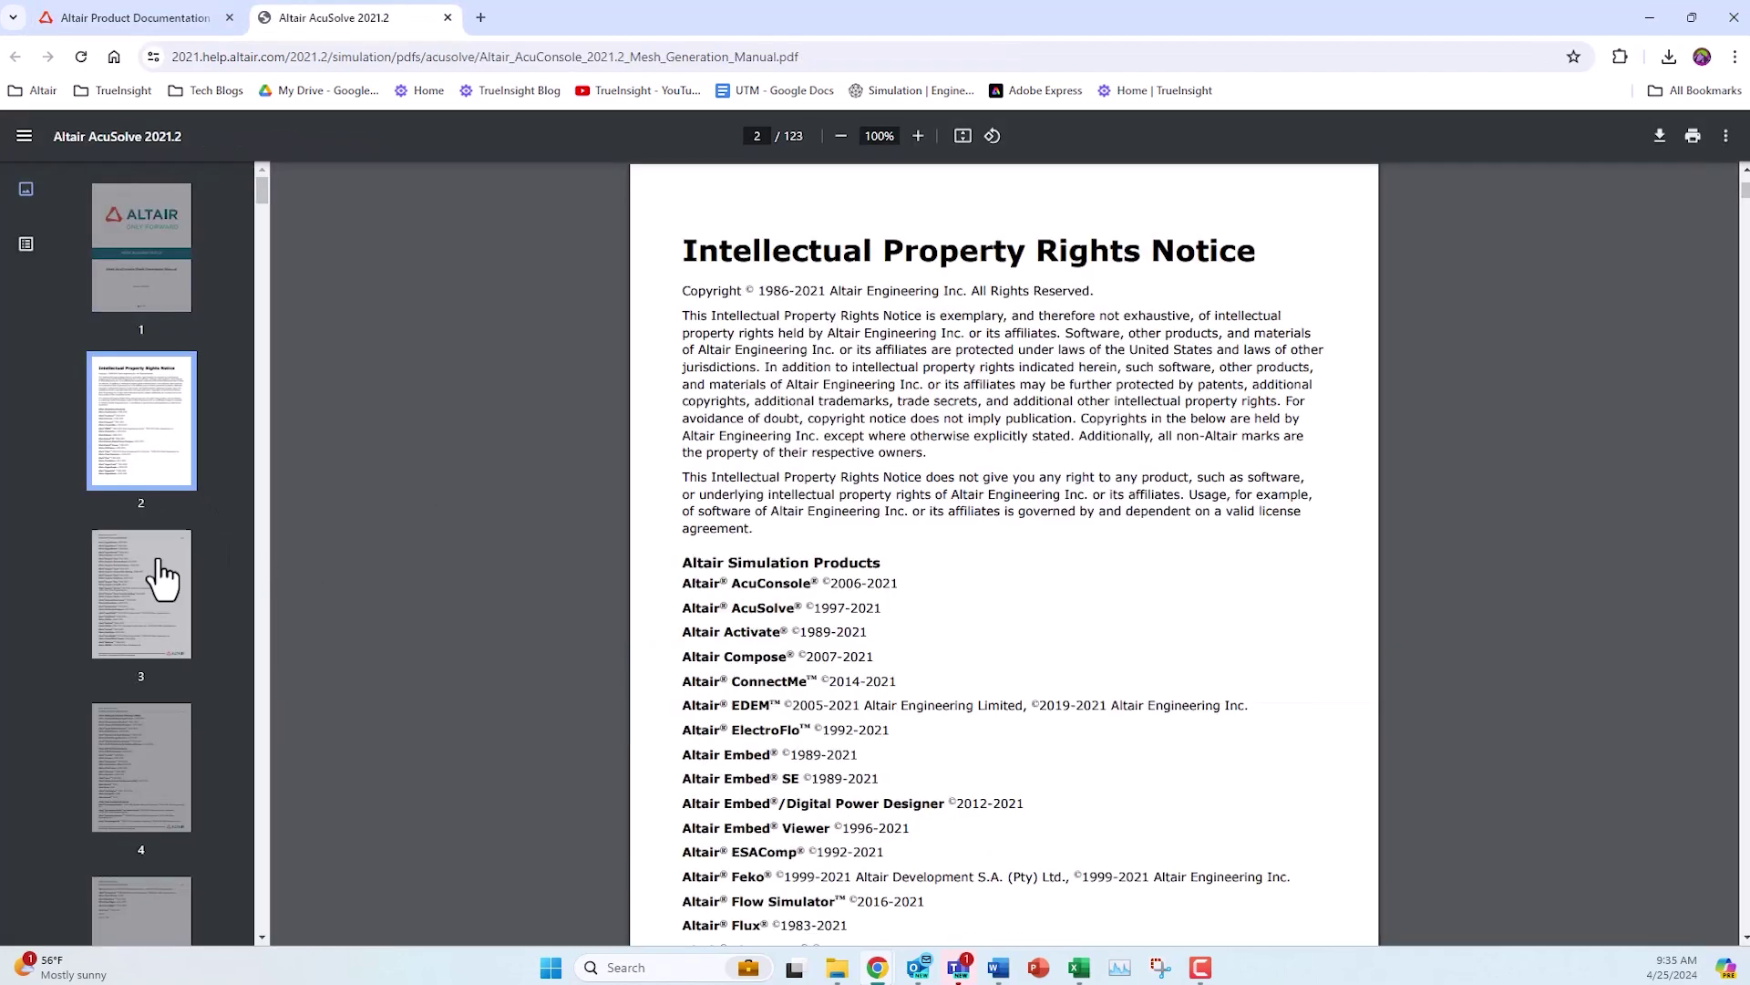
scroll(155, 693, down, 5)
click(141, 733)
click(140, 866)
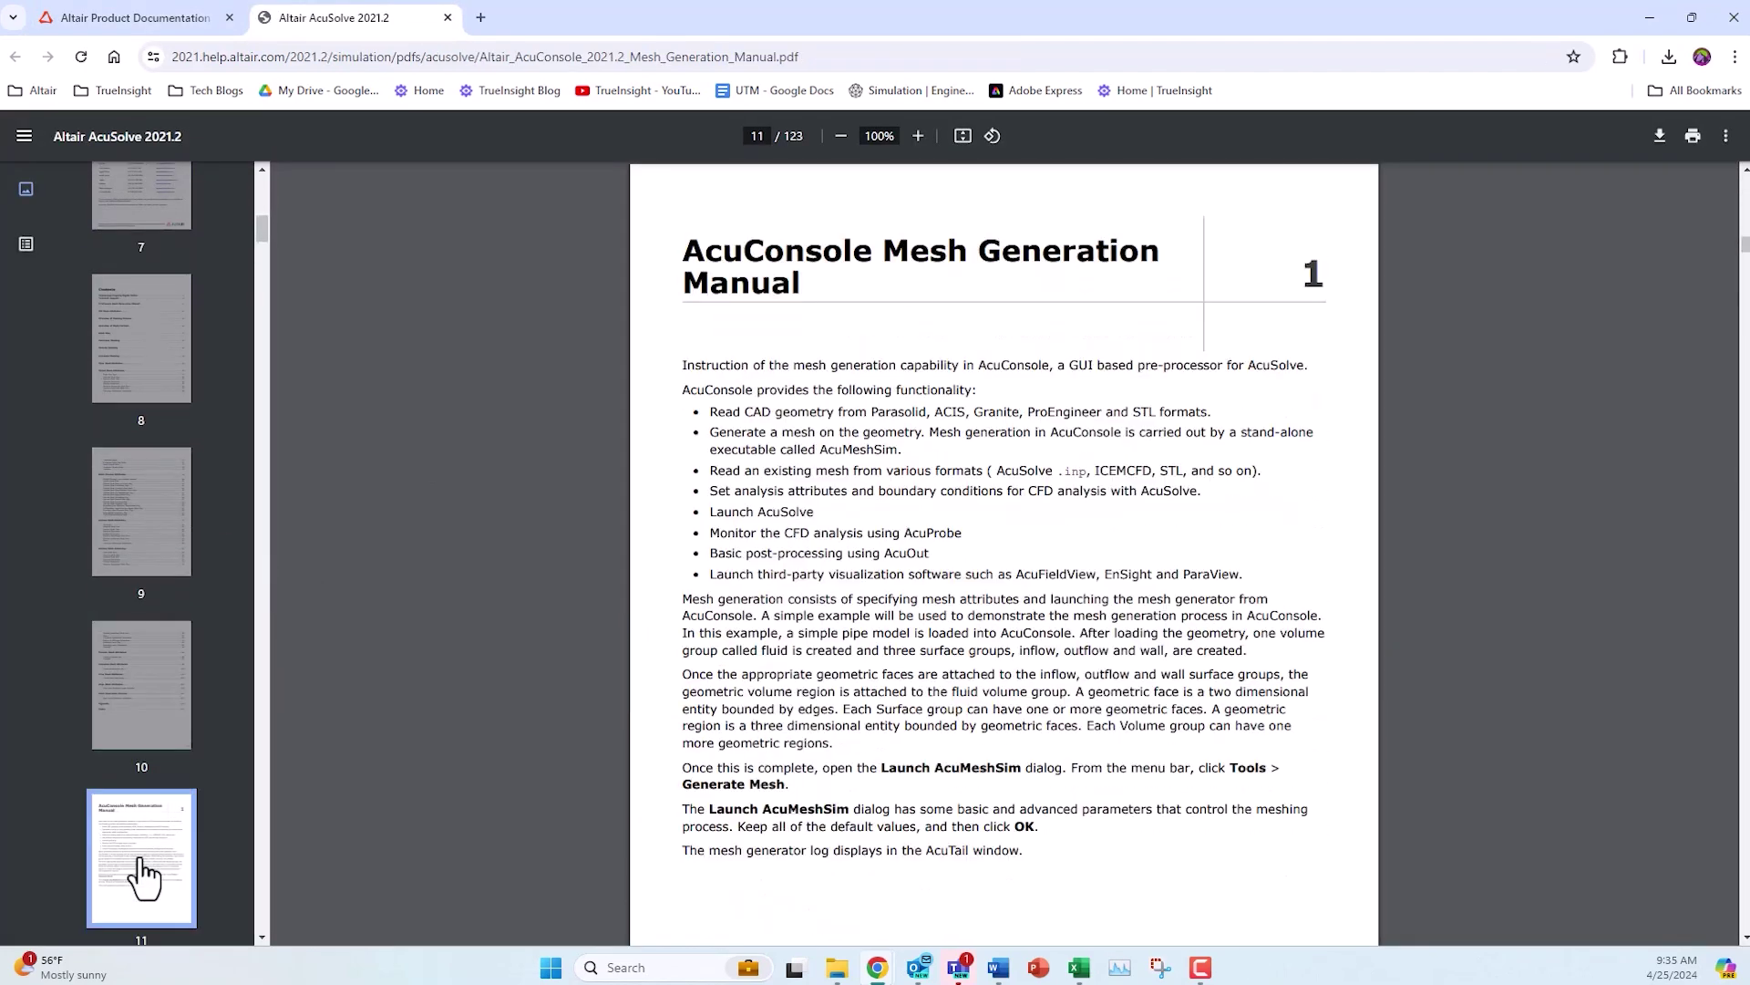
scroll(140, 820, down, 2)
click(139, 770)
scroll(146, 729, down, 4)
click(150, 832)
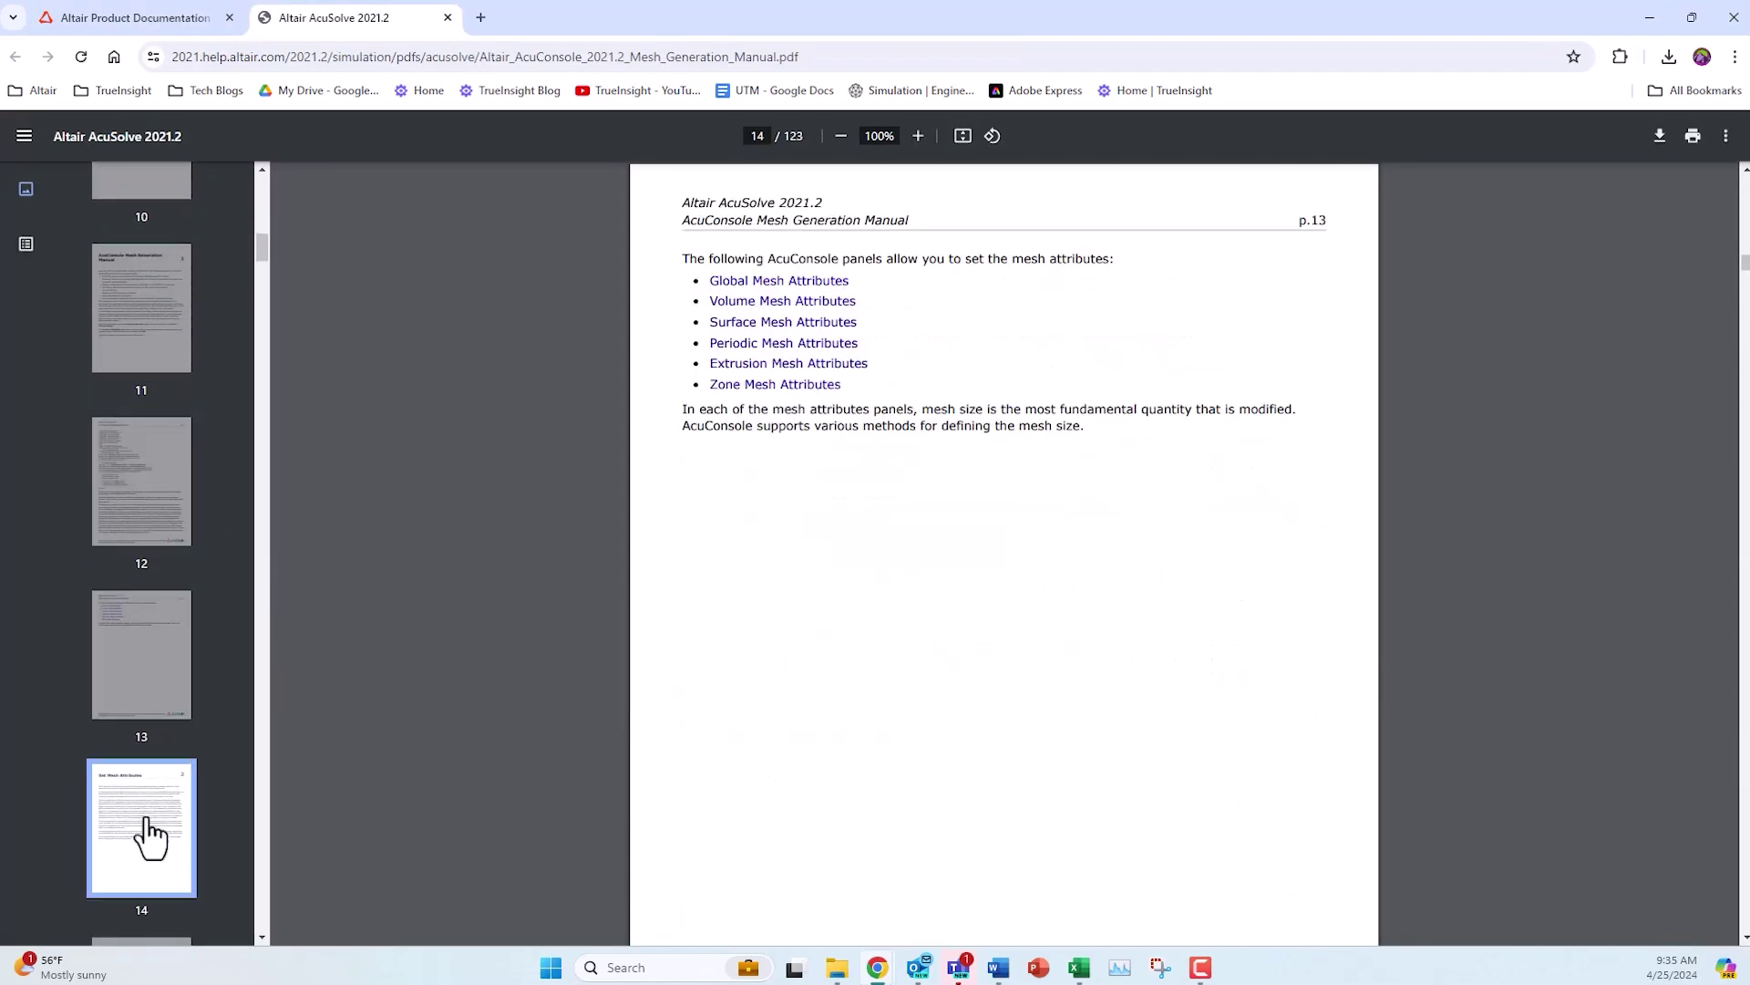
click(447, 17)
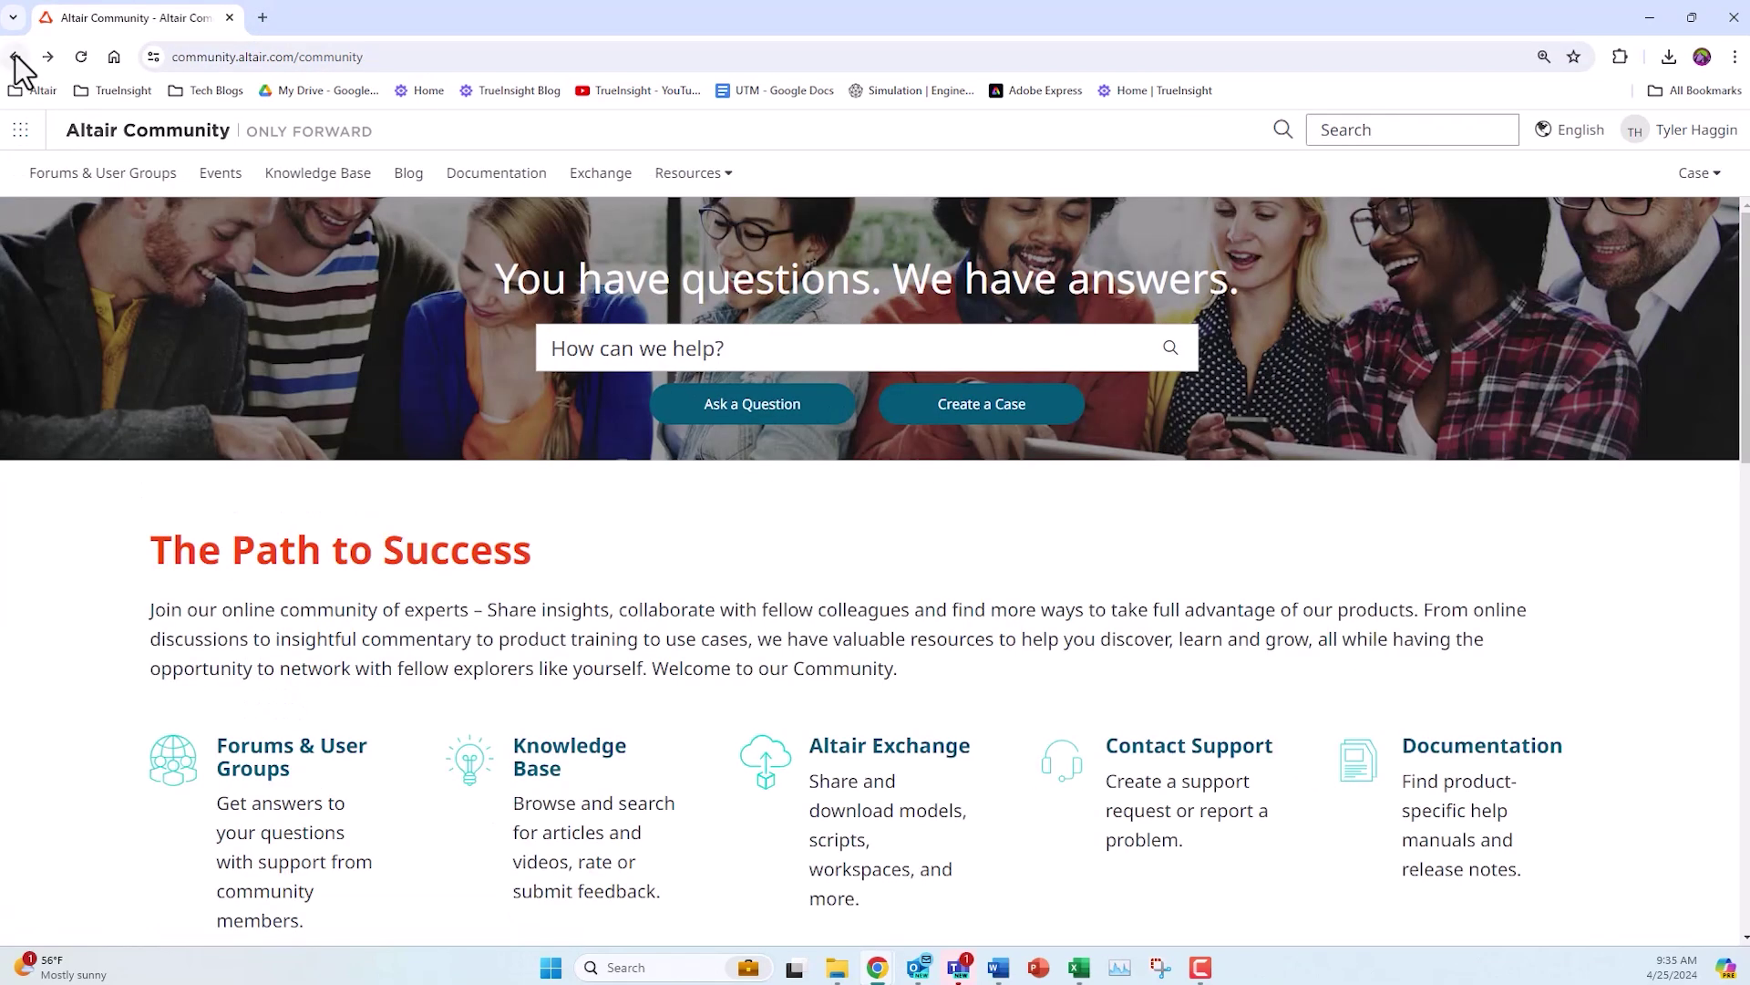
- Return to Altair One home and open the Marketplace from the Altair Marketplace card
click(15, 57)
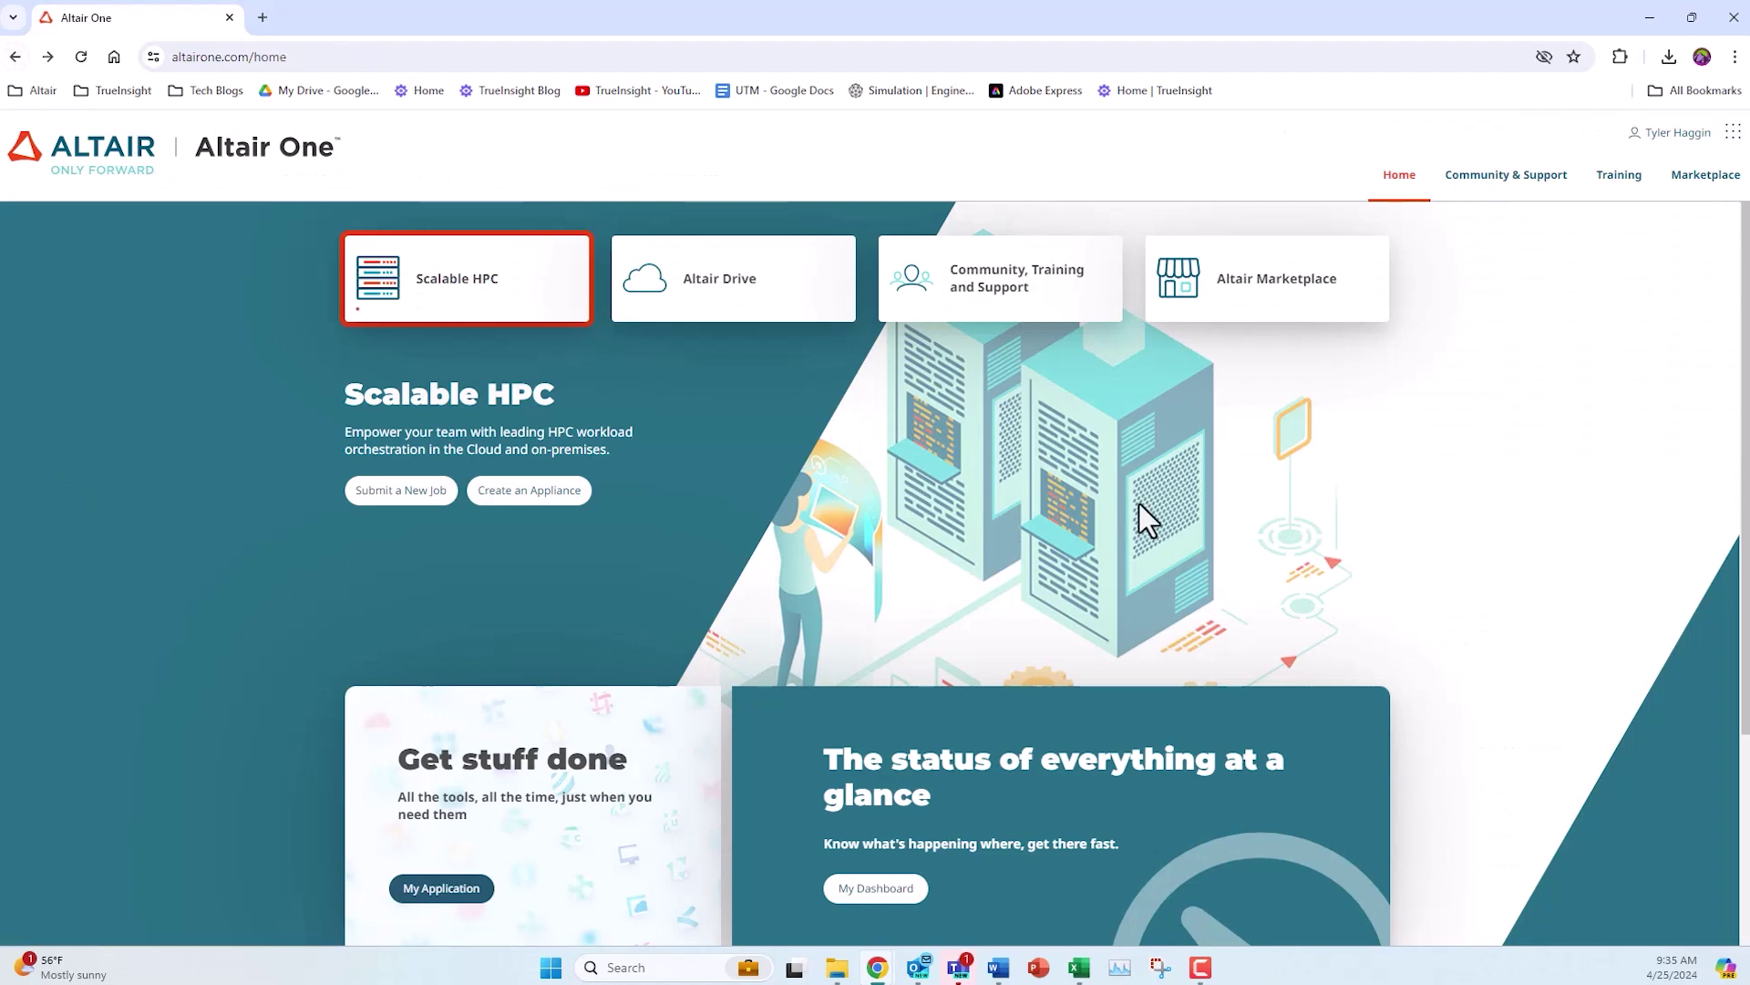
click(1242, 301)
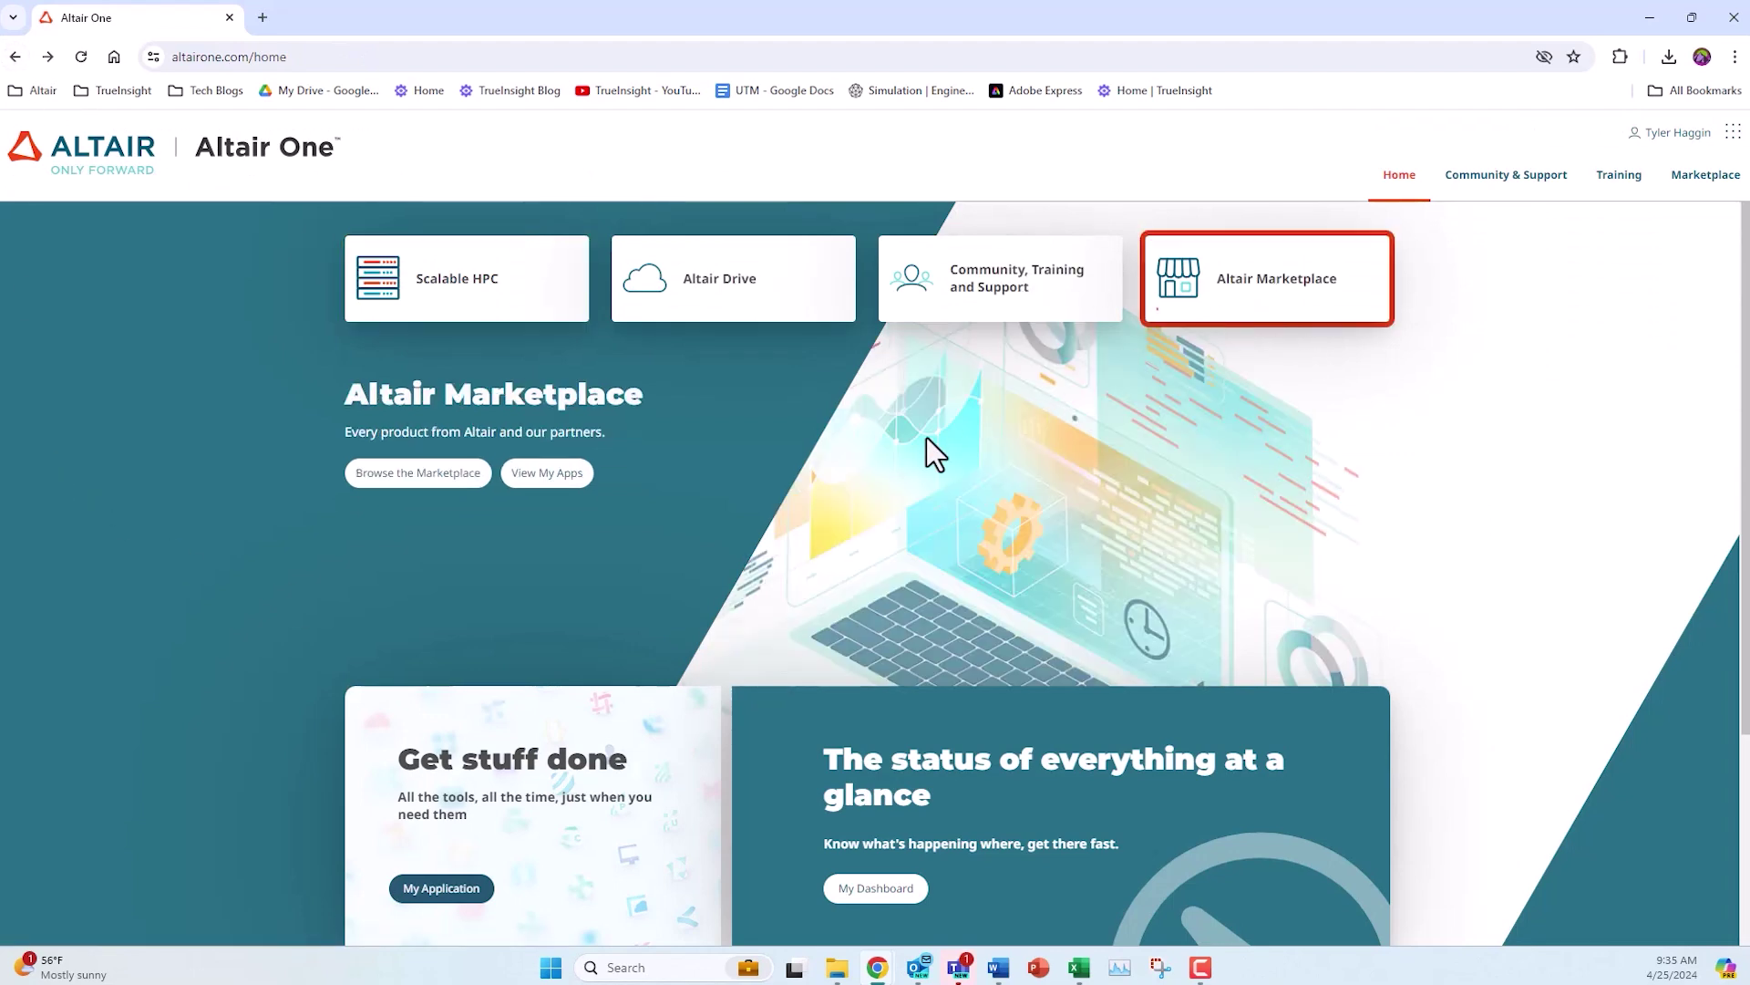
click(440, 477)
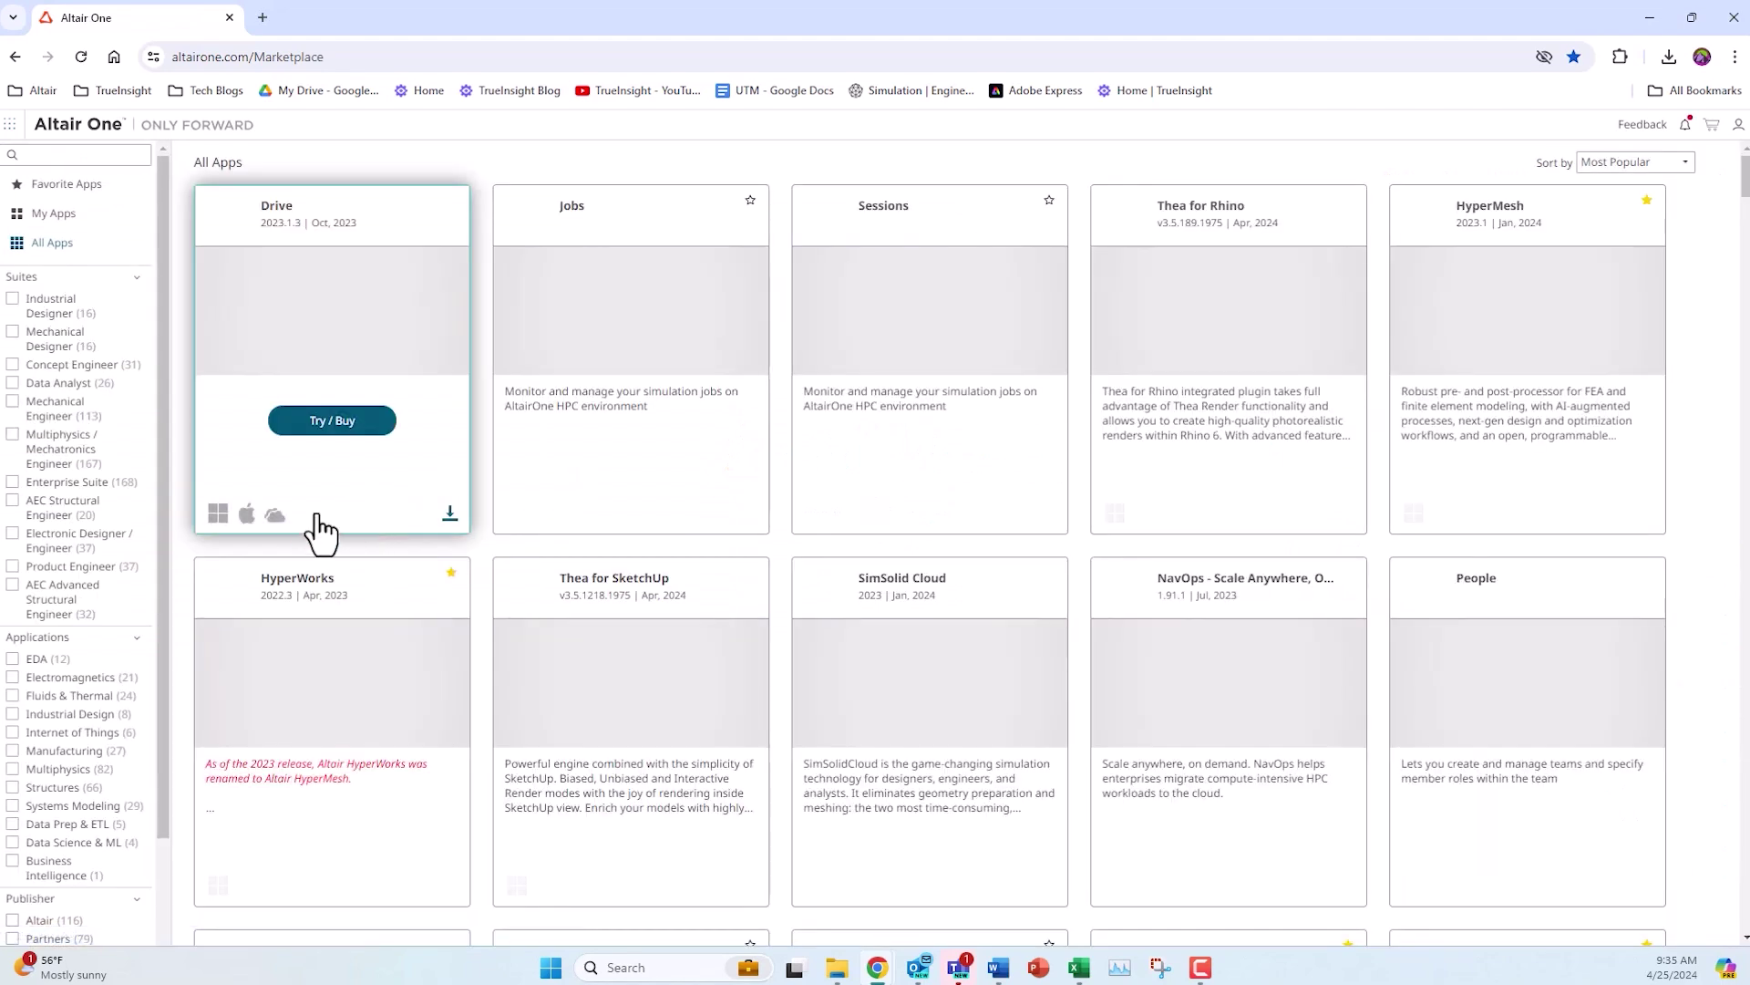
- Scroll the All Apps grid and collapse the Applications and Suites filter groups
scroll(1129, 346, down, 2)
scroll(1082, 502, down, 15)
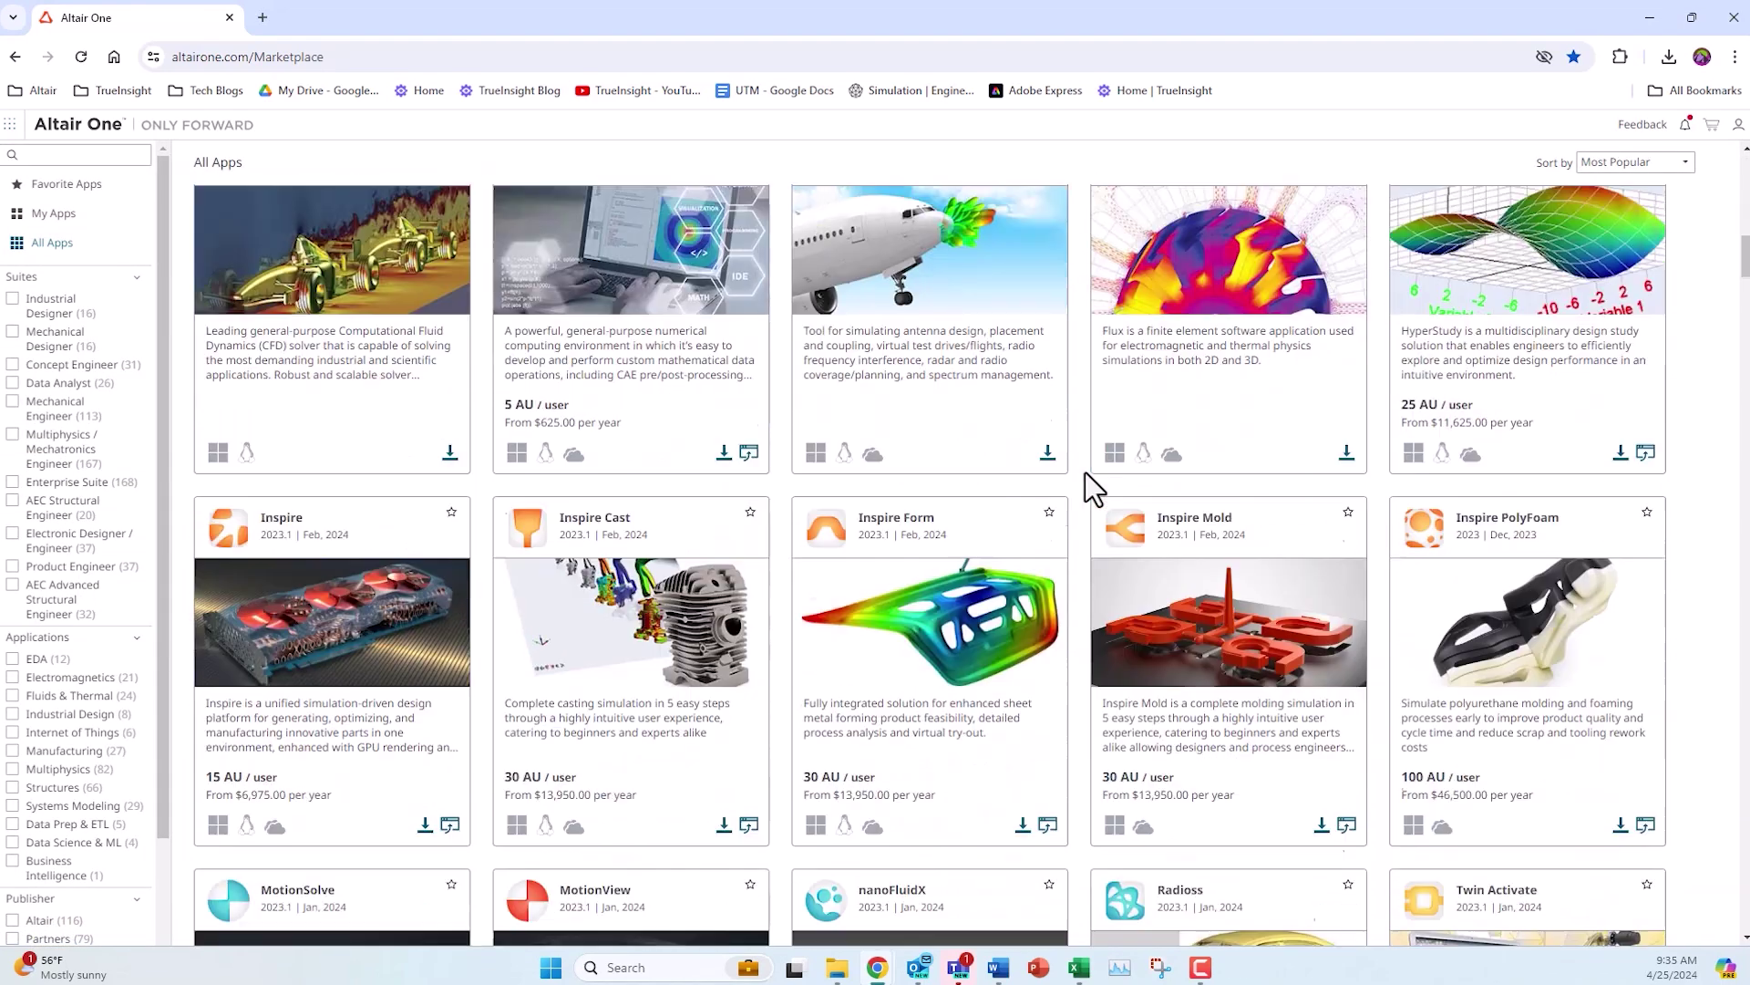
scroll(1108, 547, up, 15)
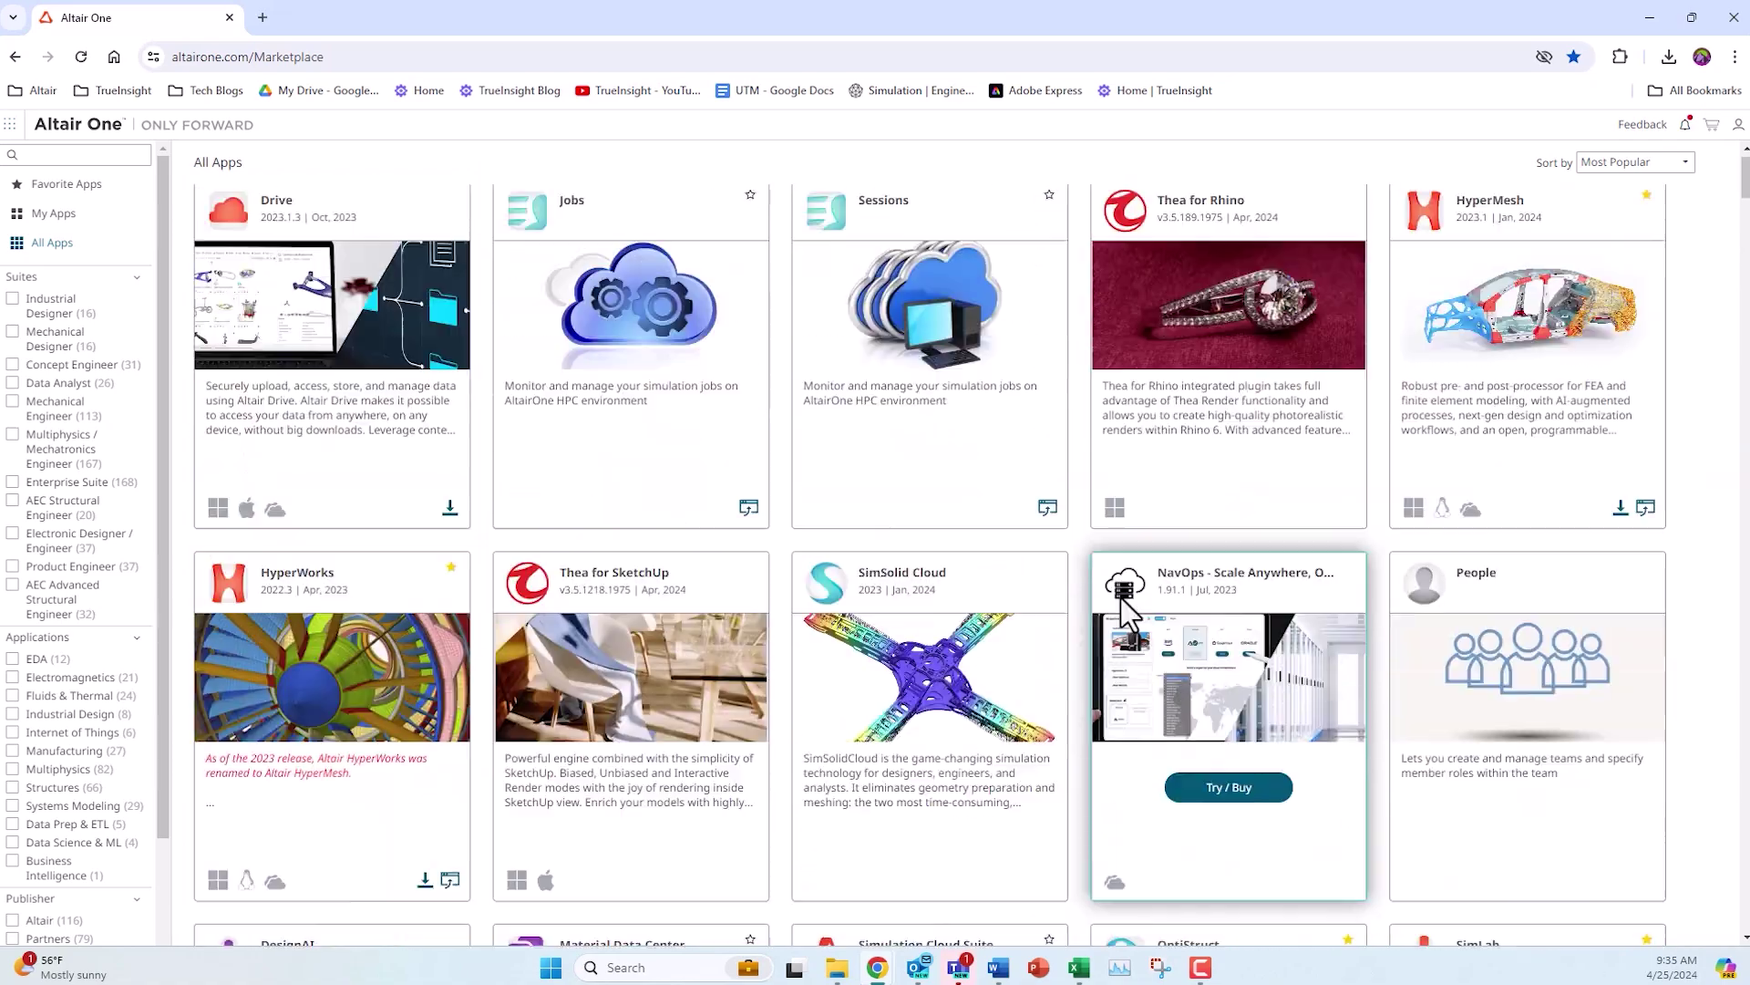
click(142, 637)
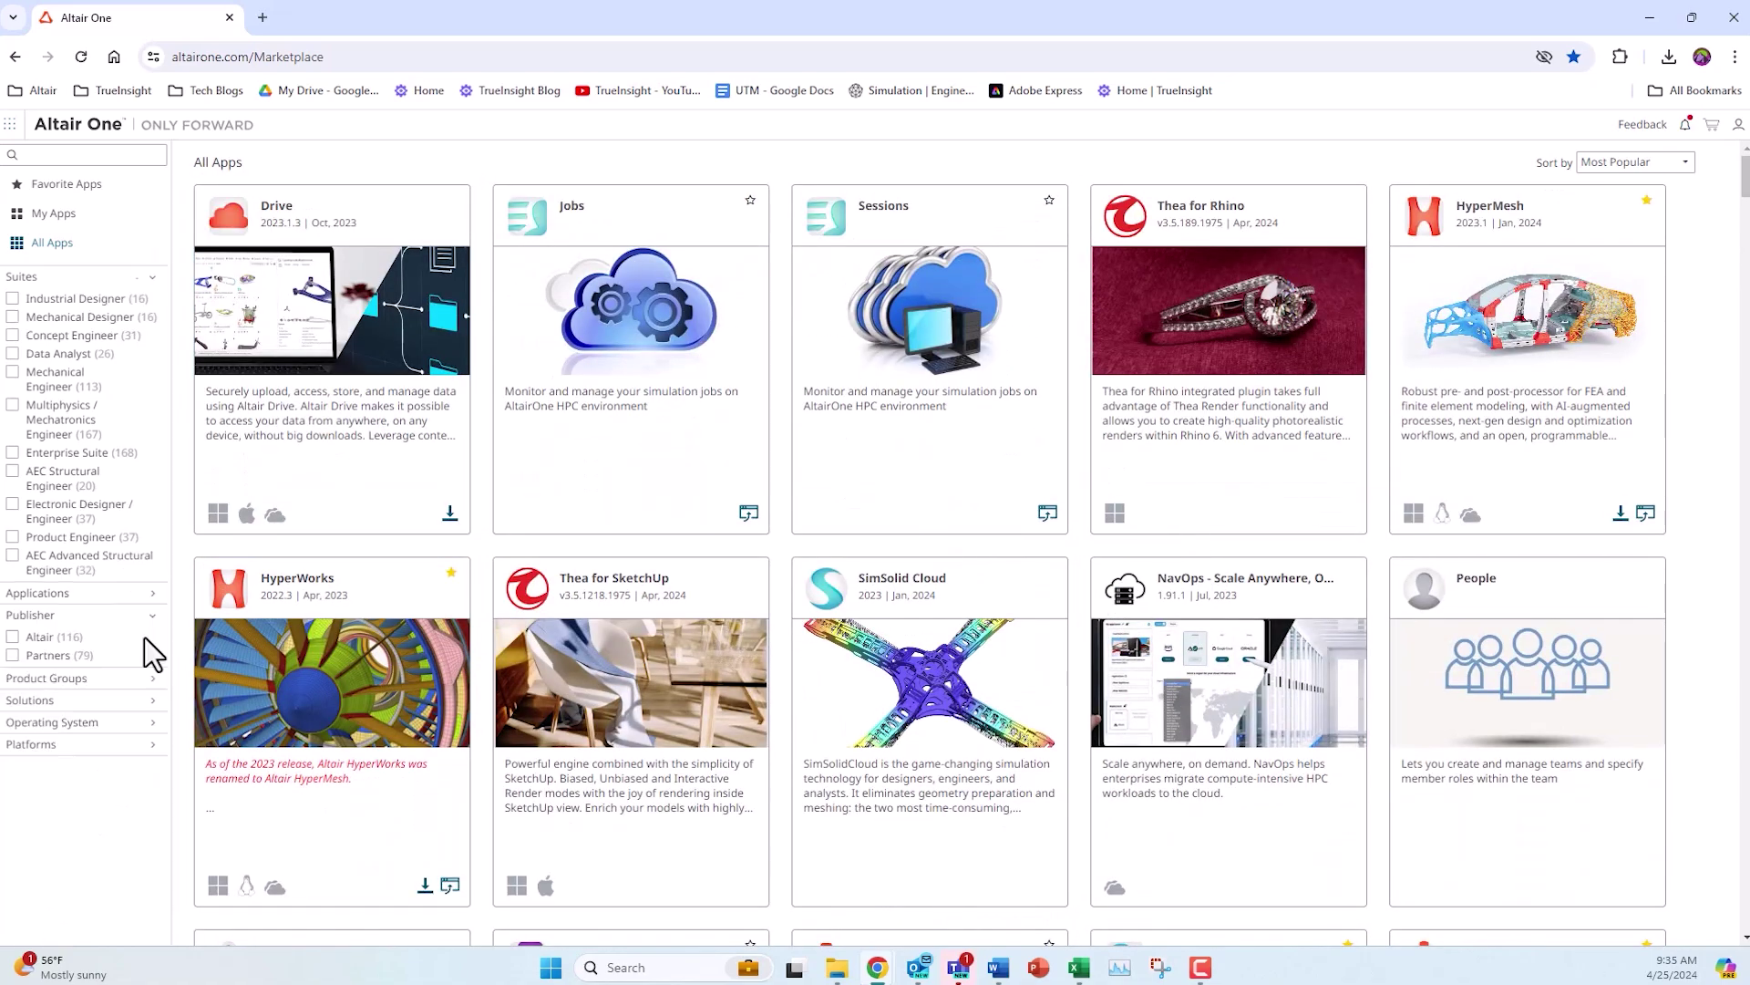
click(153, 277)
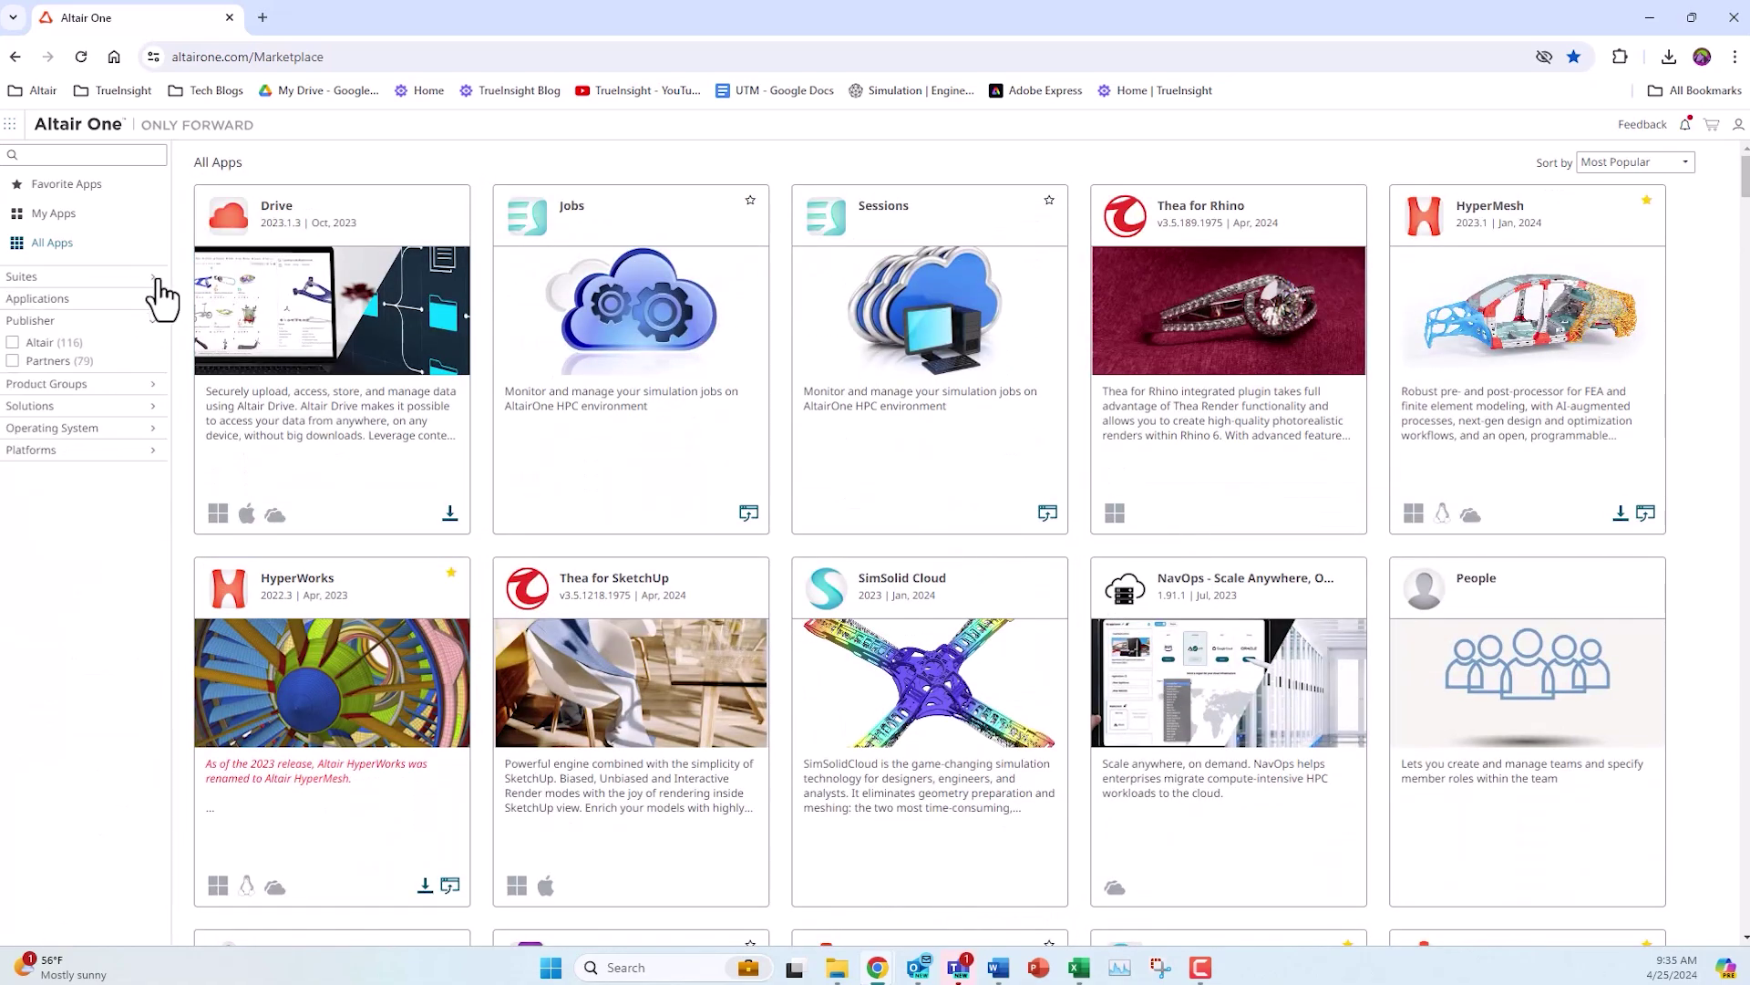
- Search the Marketplace for 'hyperworks' and then 'hypermesh', clearing each search
click(34, 155)
text(hyperworks)
key(Return)
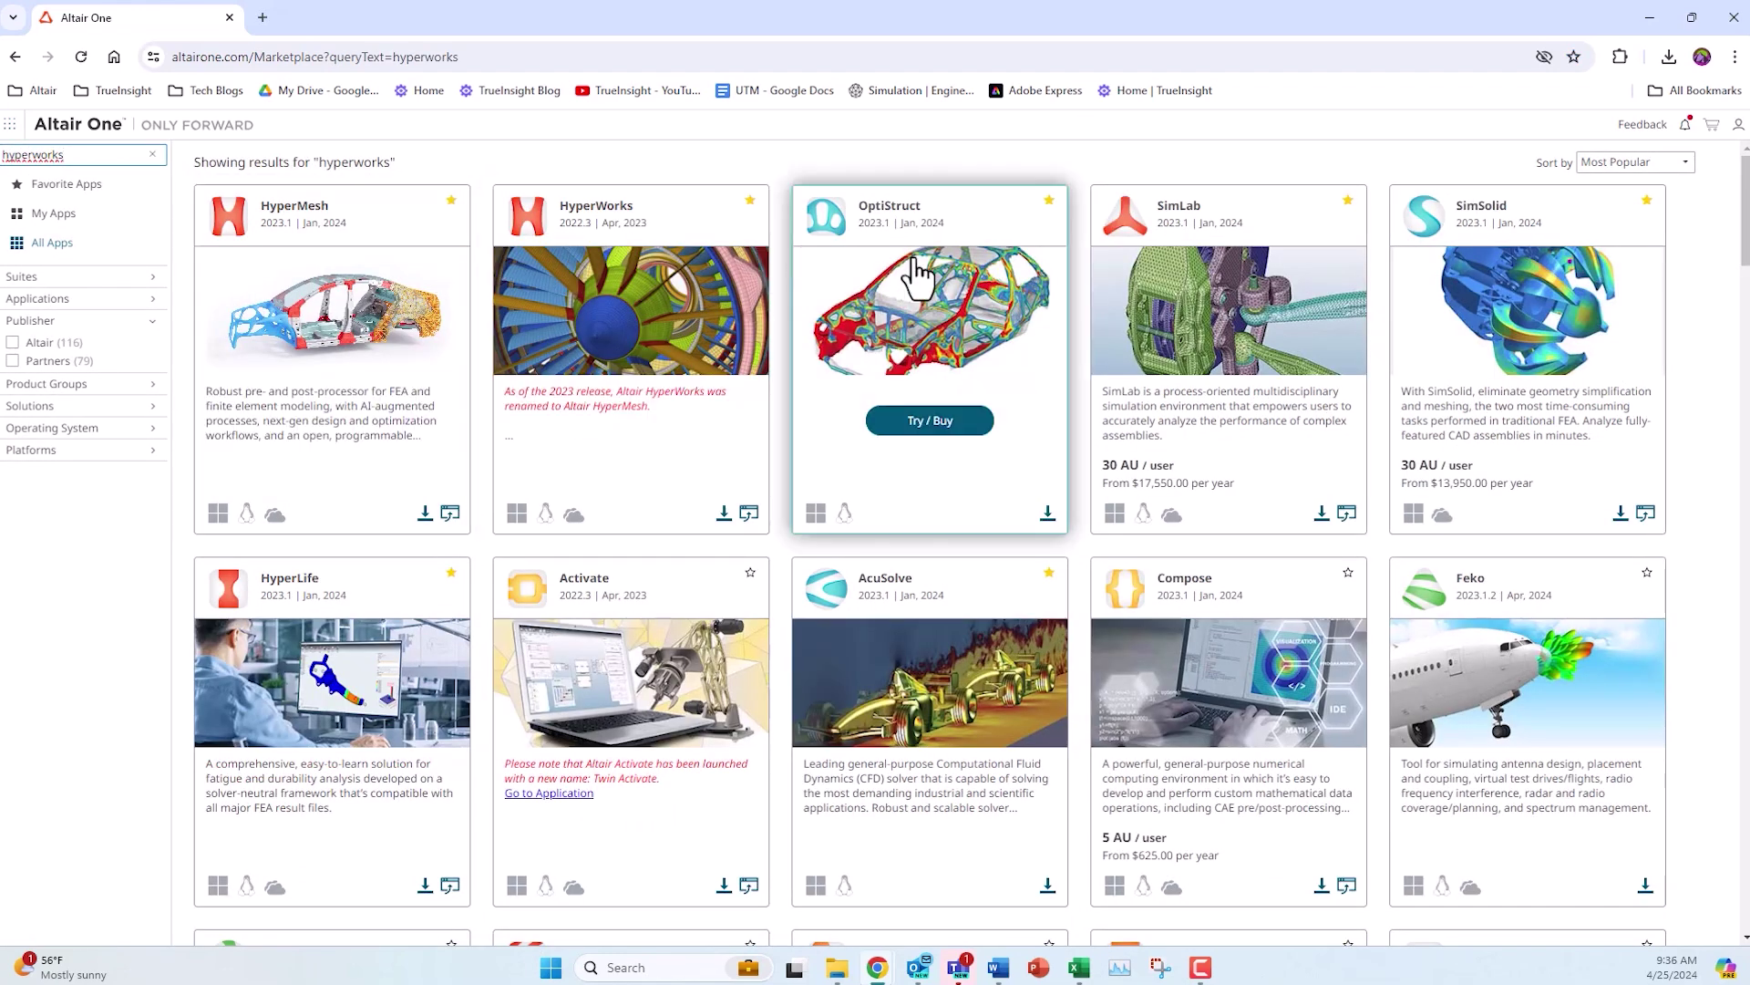
click(151, 155)
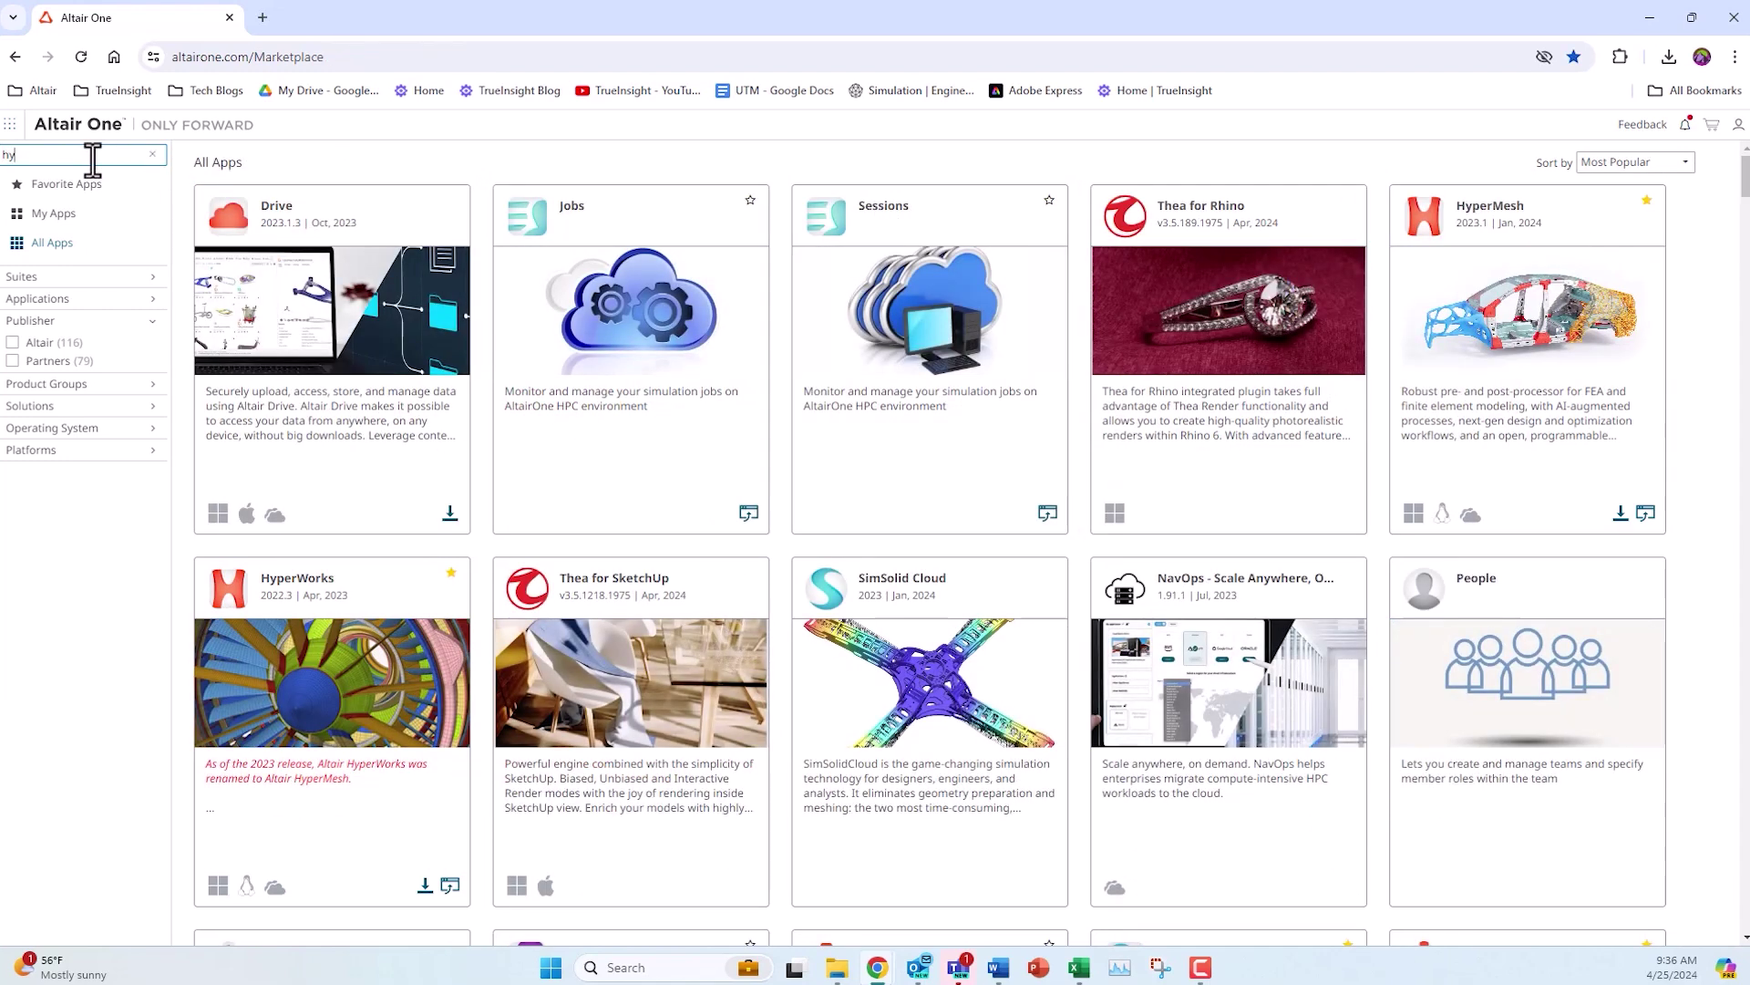
text(hypermesh)
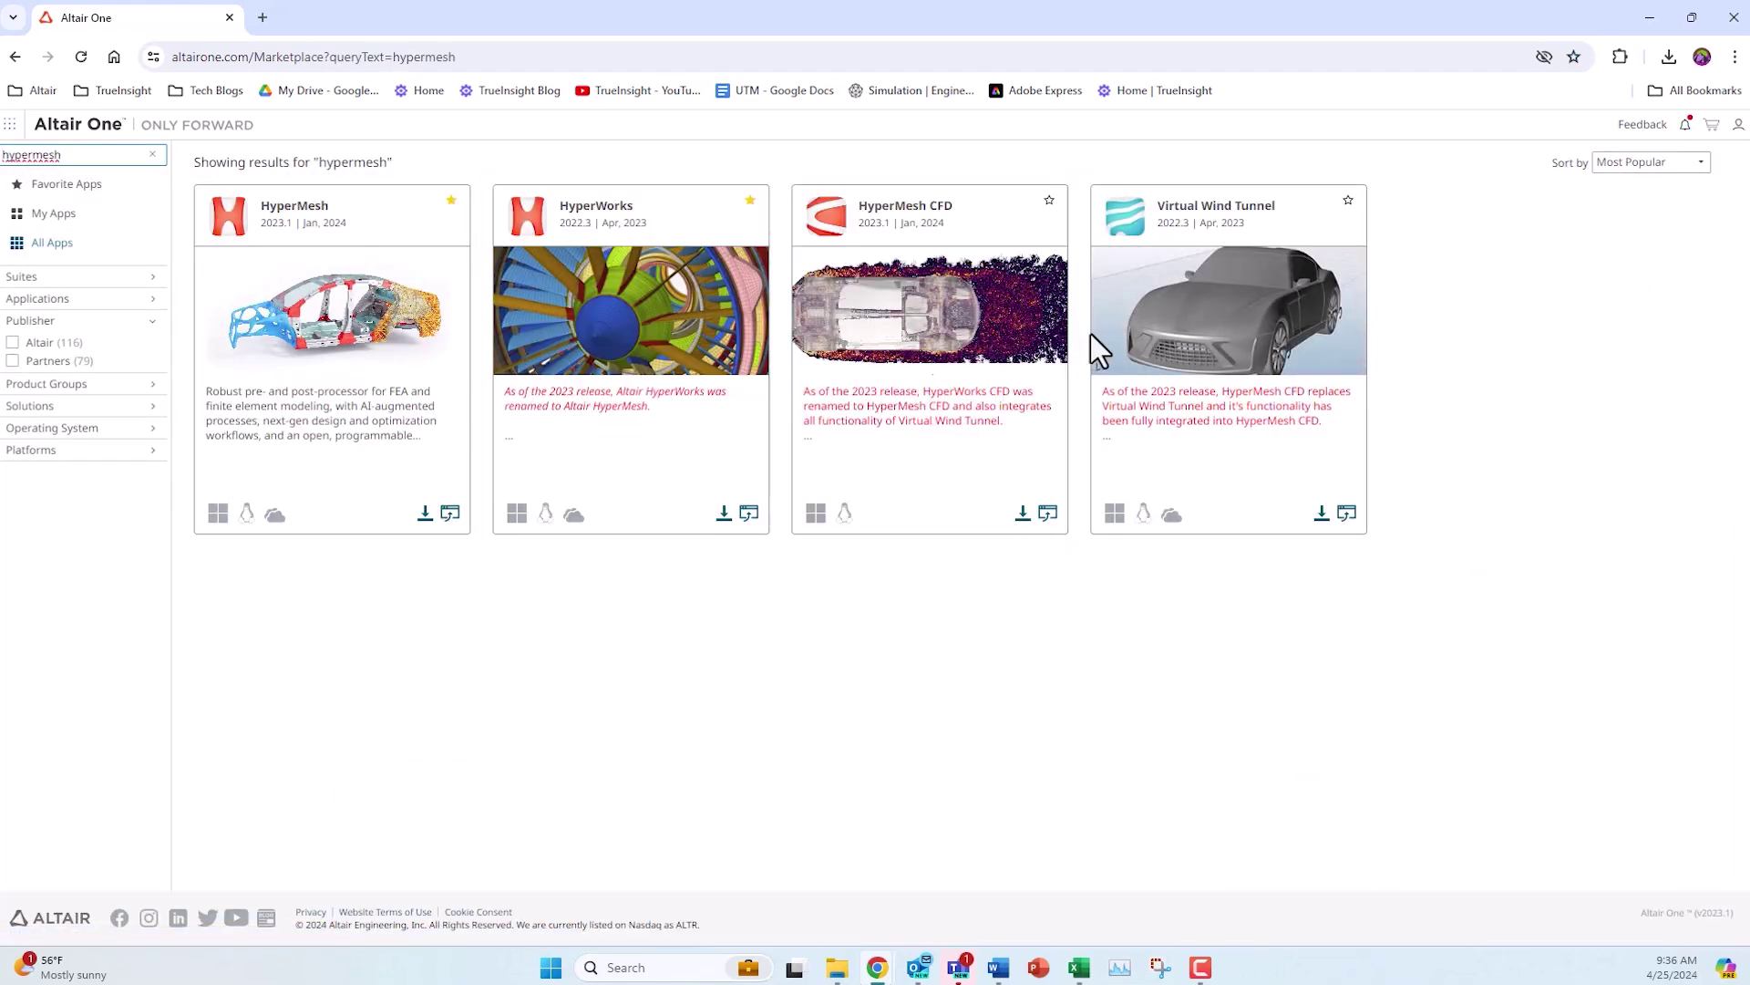
click(153, 157)
- Expand Suites and apply the Mechanical Designer suite filter, then remove it
click(52, 277)
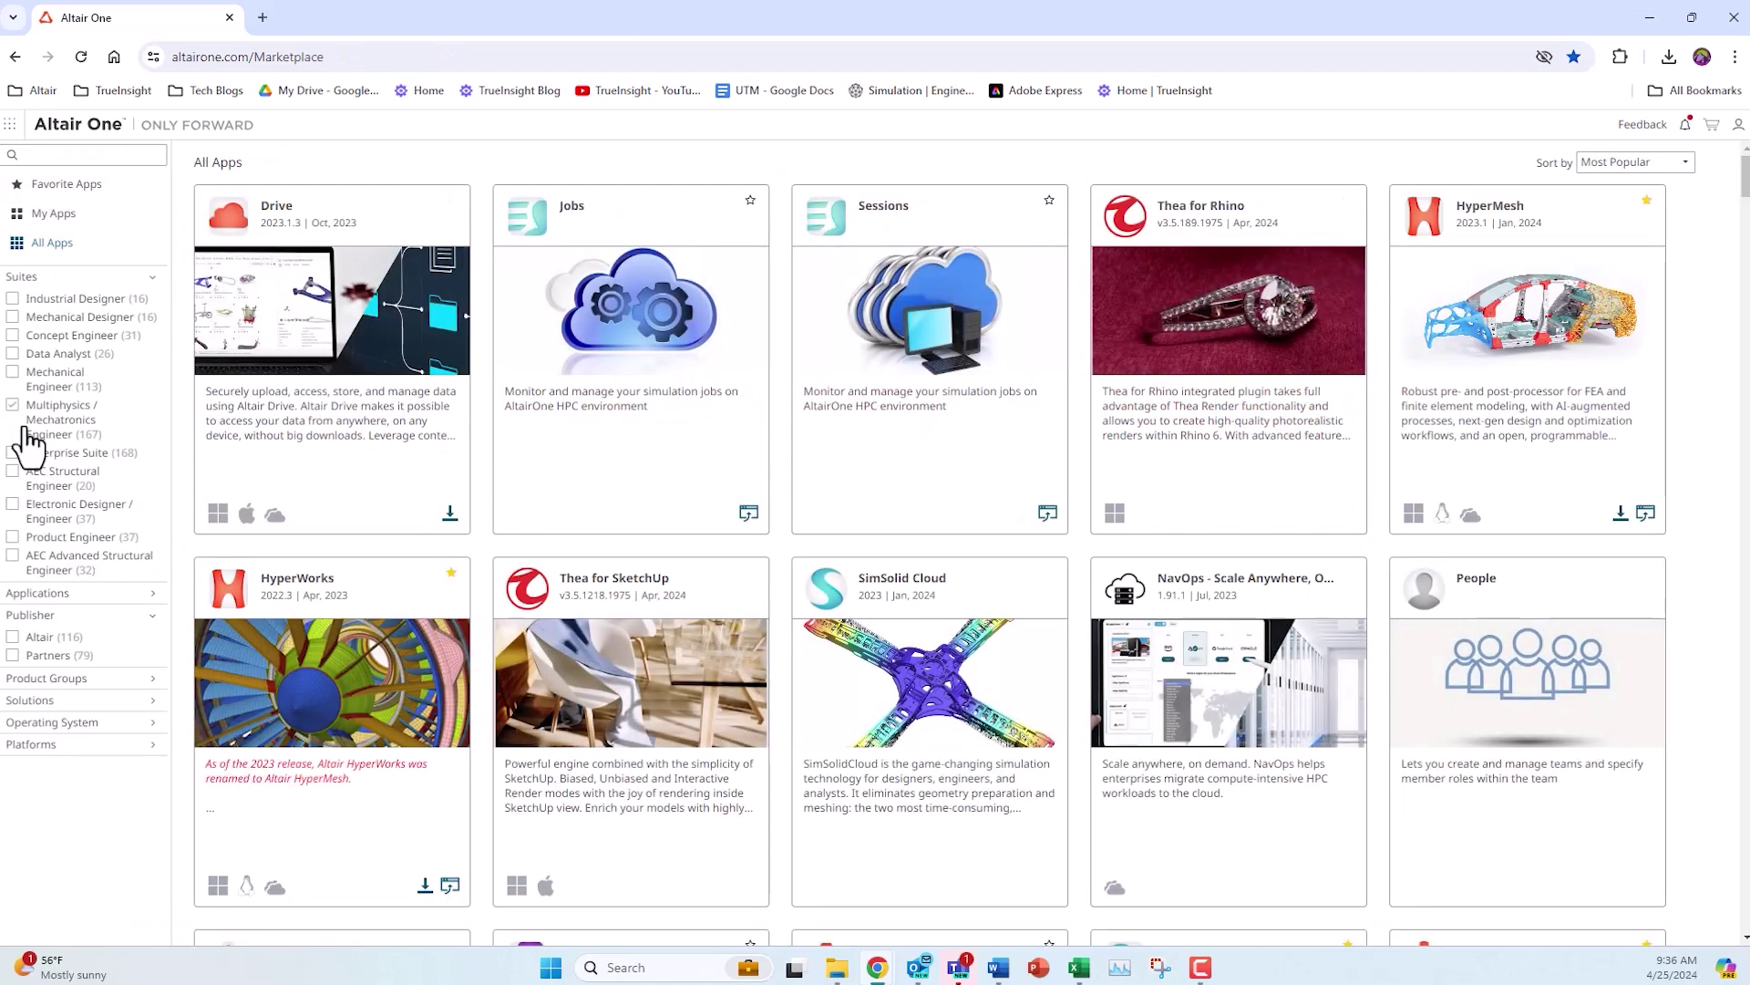
click(58, 372)
click(18, 320)
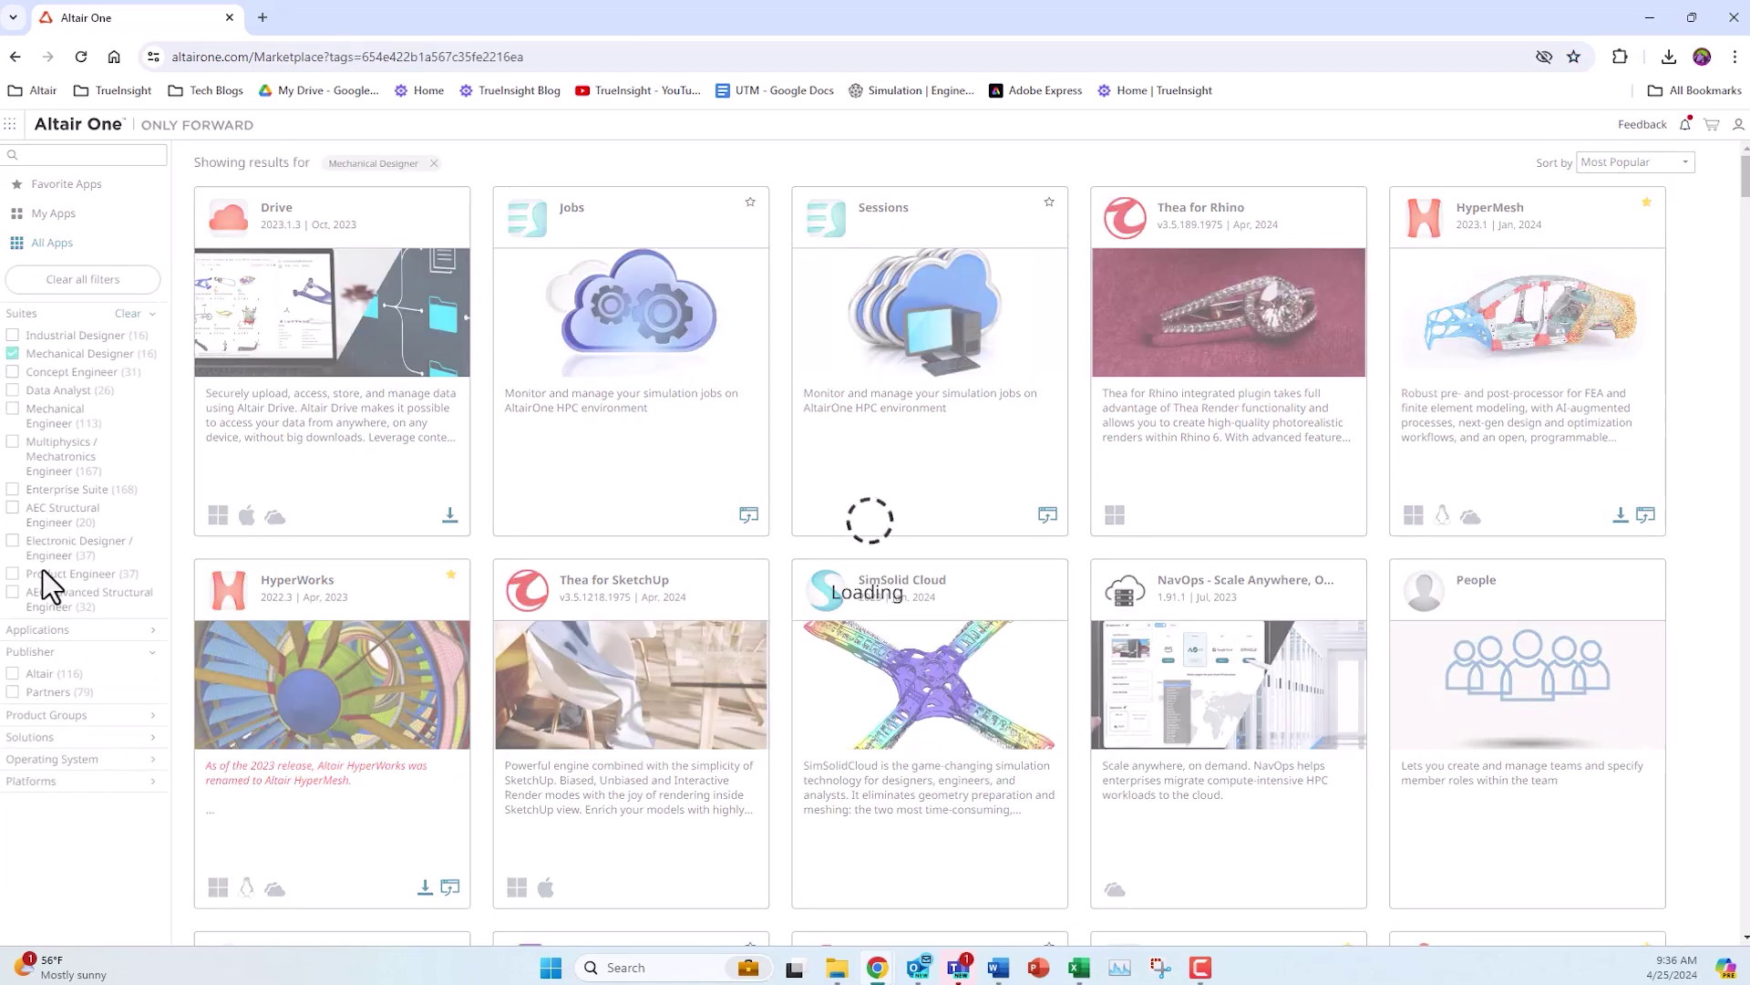
- Open the SimSolid Advanced app details and view its download options
click(47, 591)
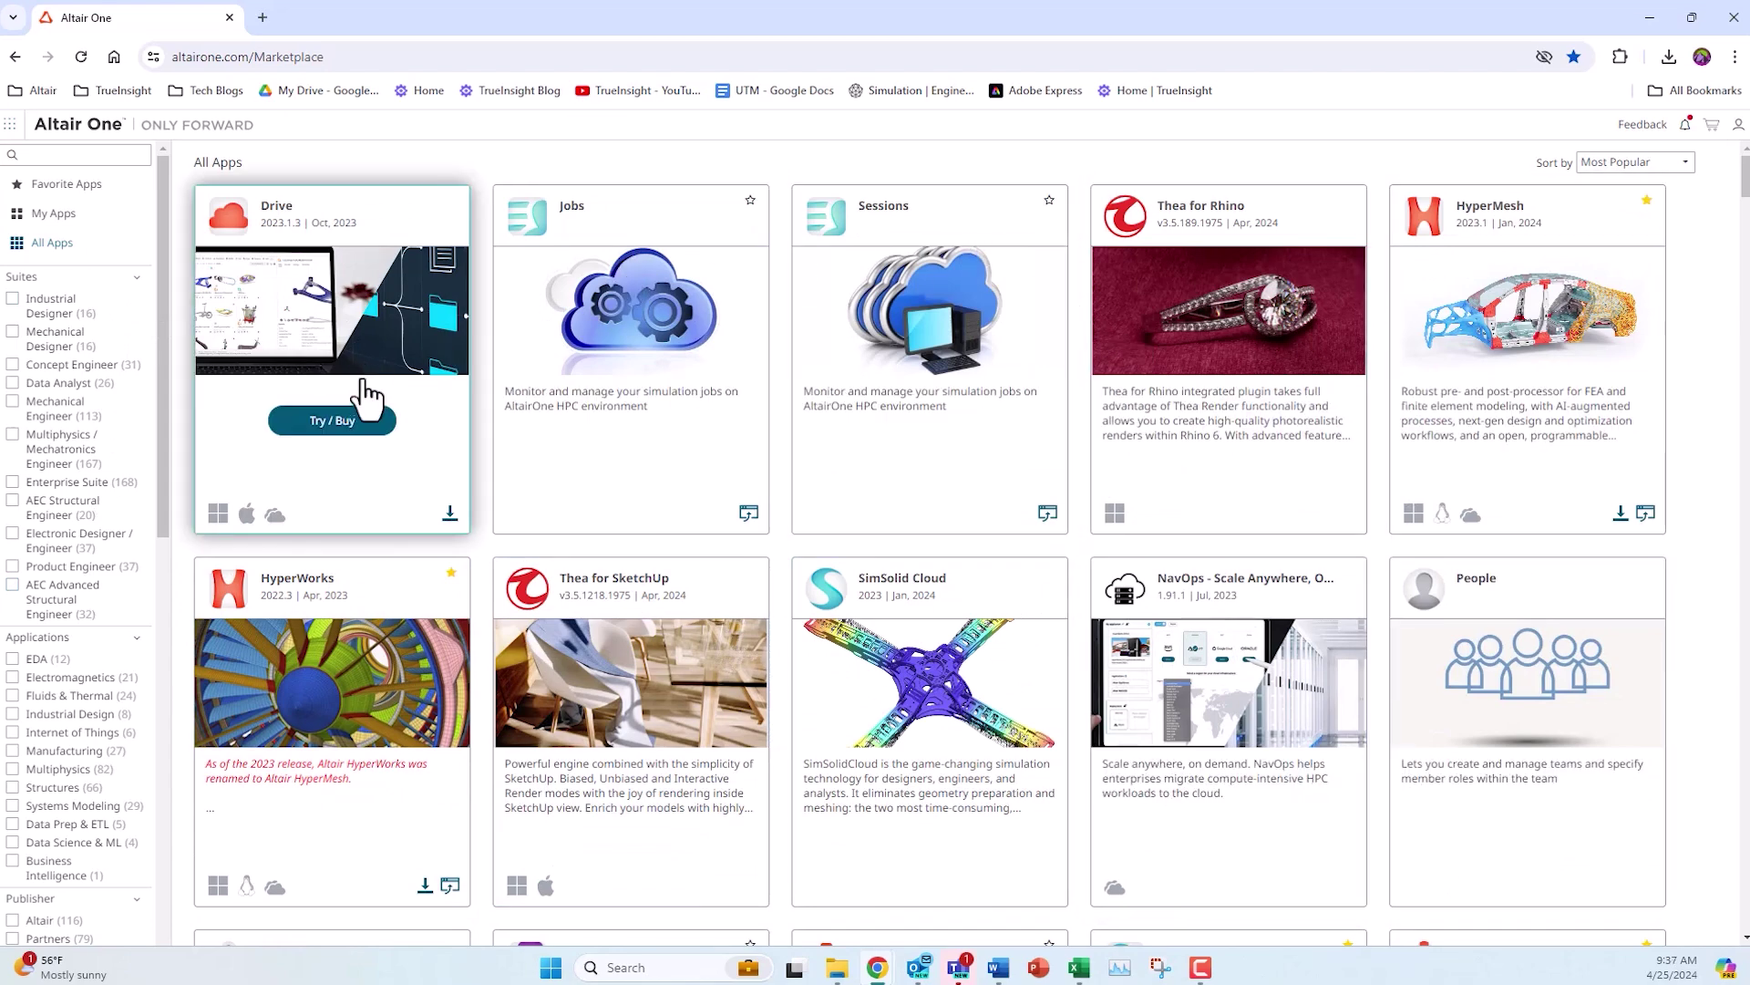
scroll(519, 889, down, 5)
click(638, 762)
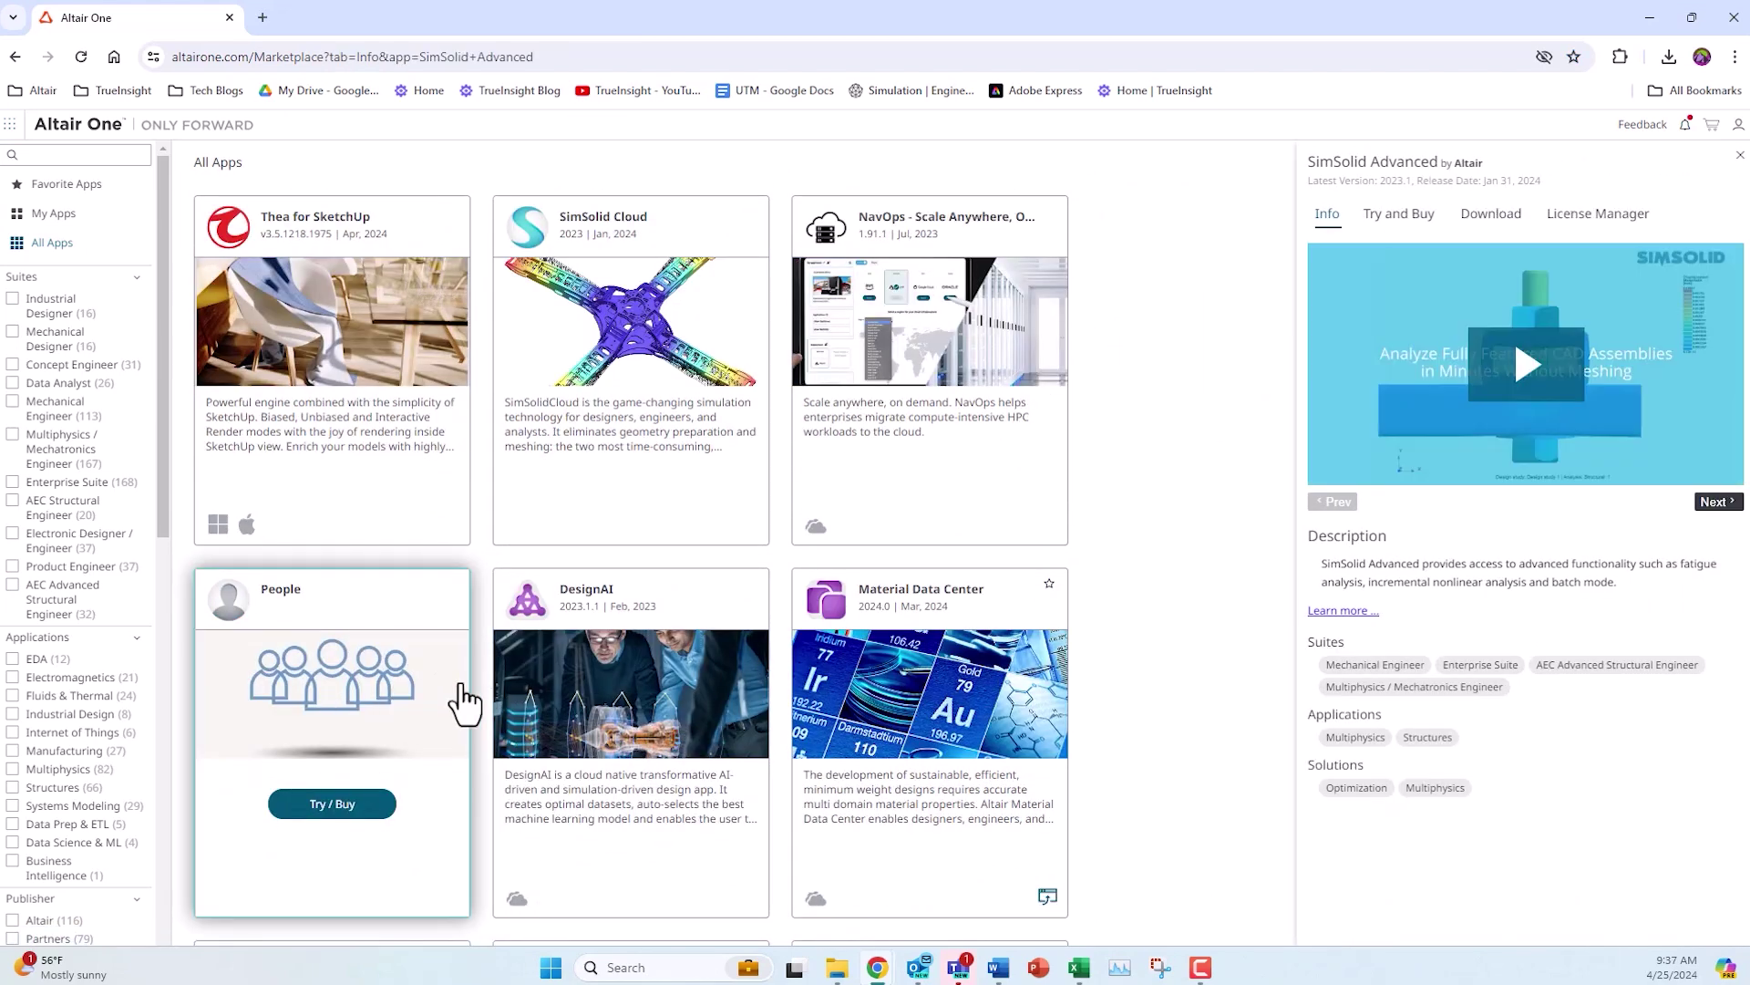
click(1486, 215)
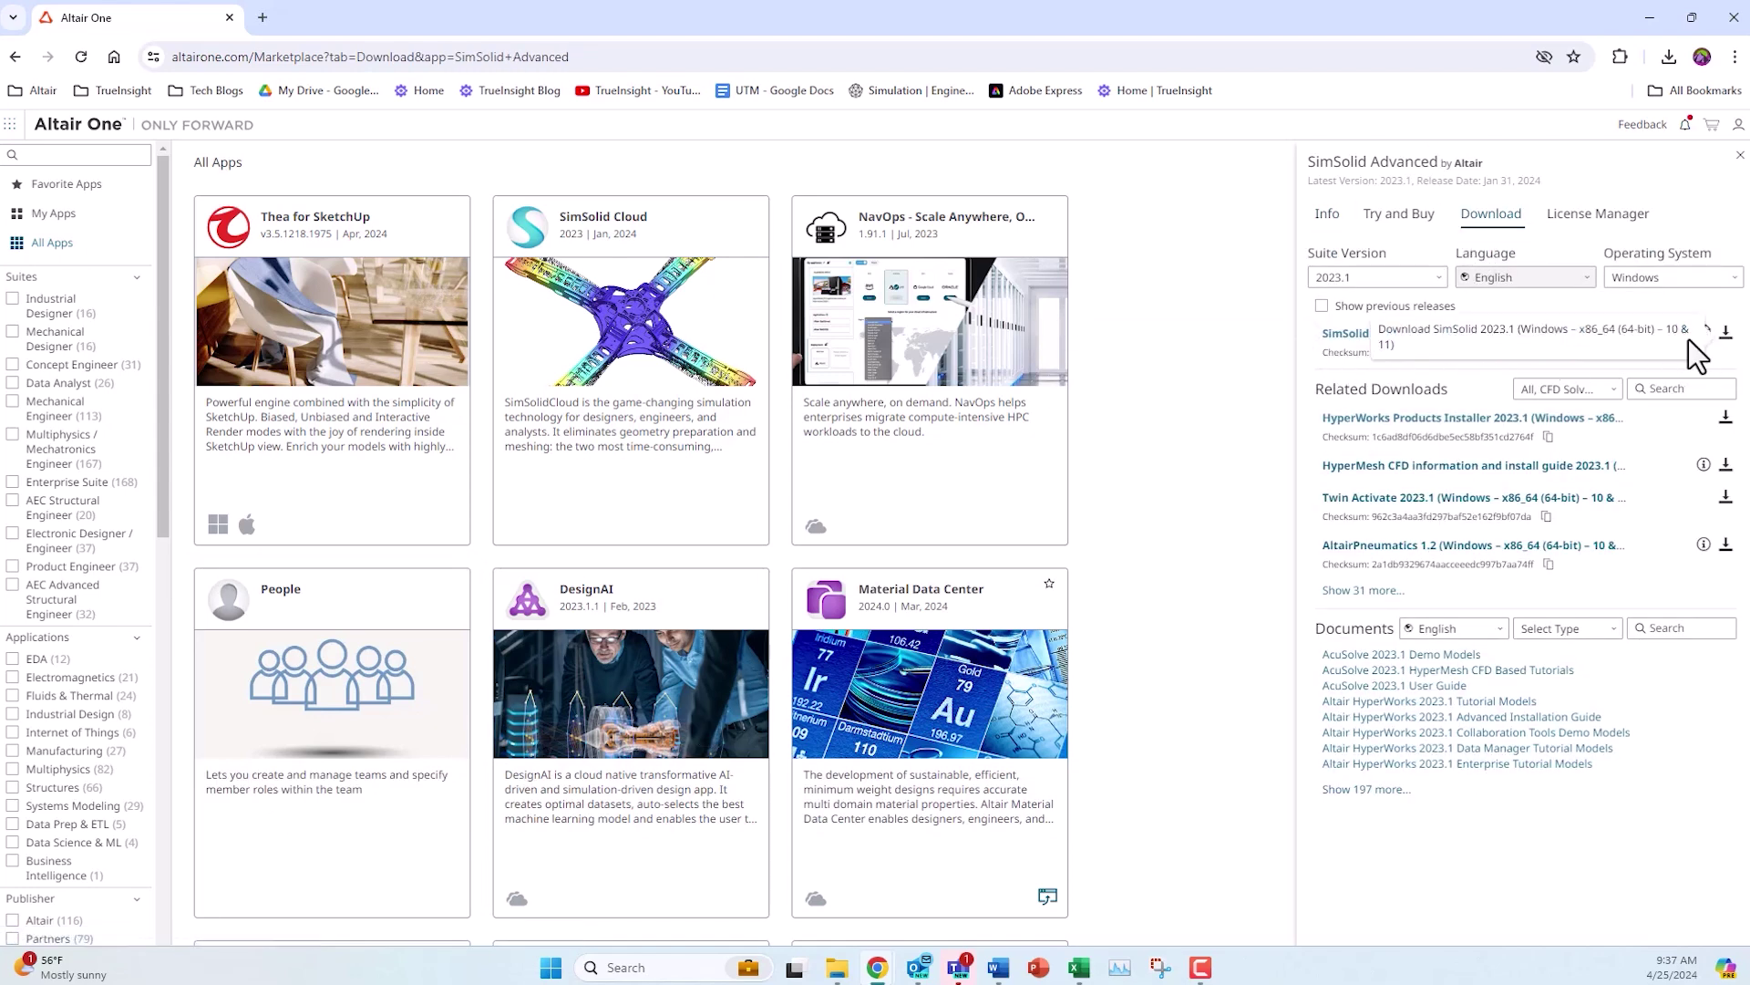
- Star SimSolid Advanced as a favourite and show the Favorite Apps list
click(1740, 156)
click(751, 584)
click(57, 184)
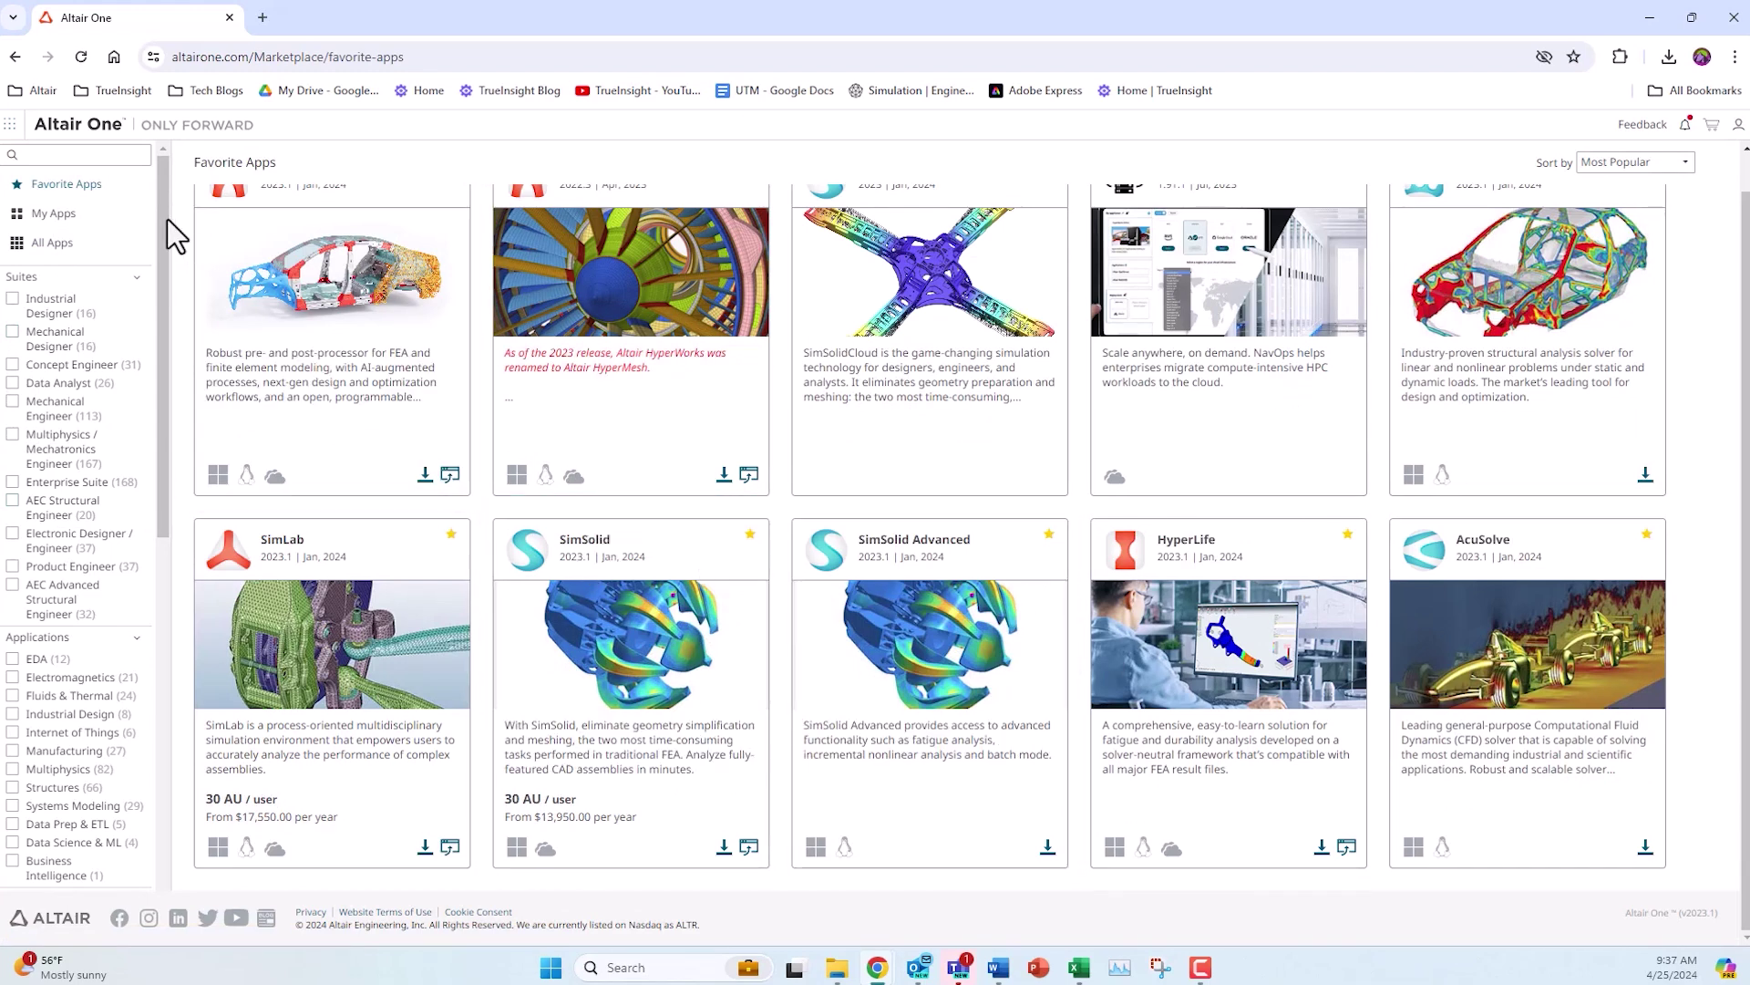
click(57, 216)
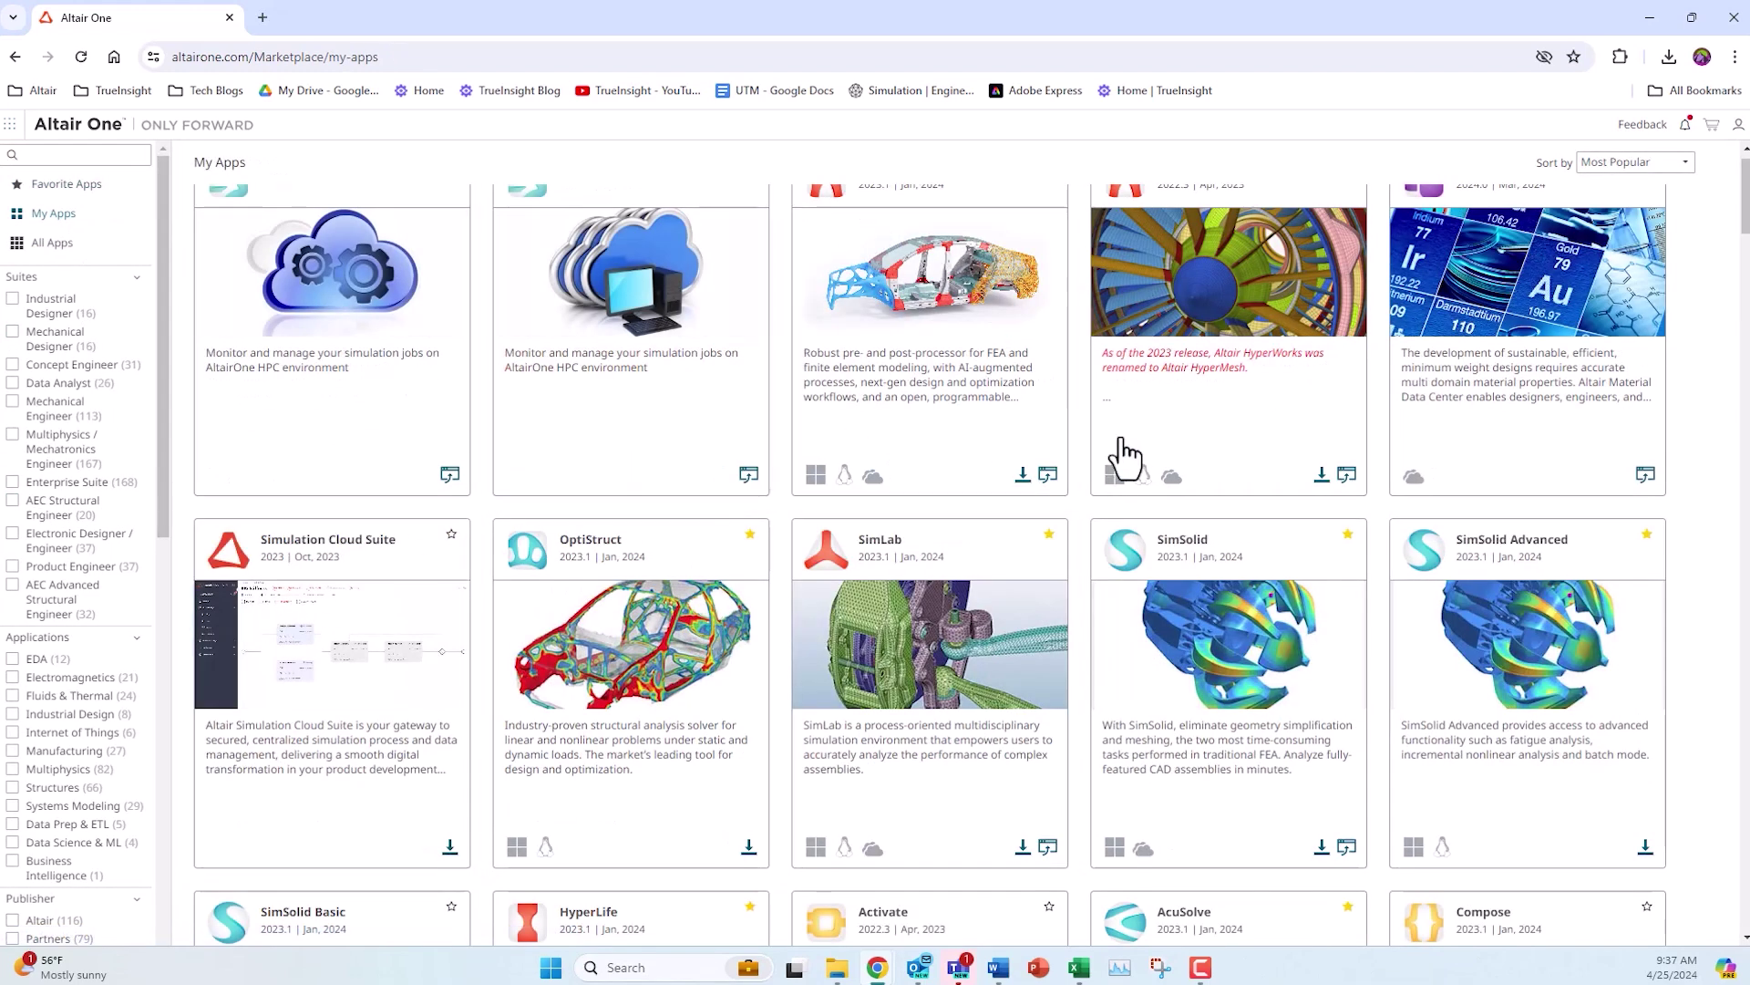
scroll(1105, 504, up, 1)
scroll(425, 463, down, 1)
scroll(425, 463, down, 7)
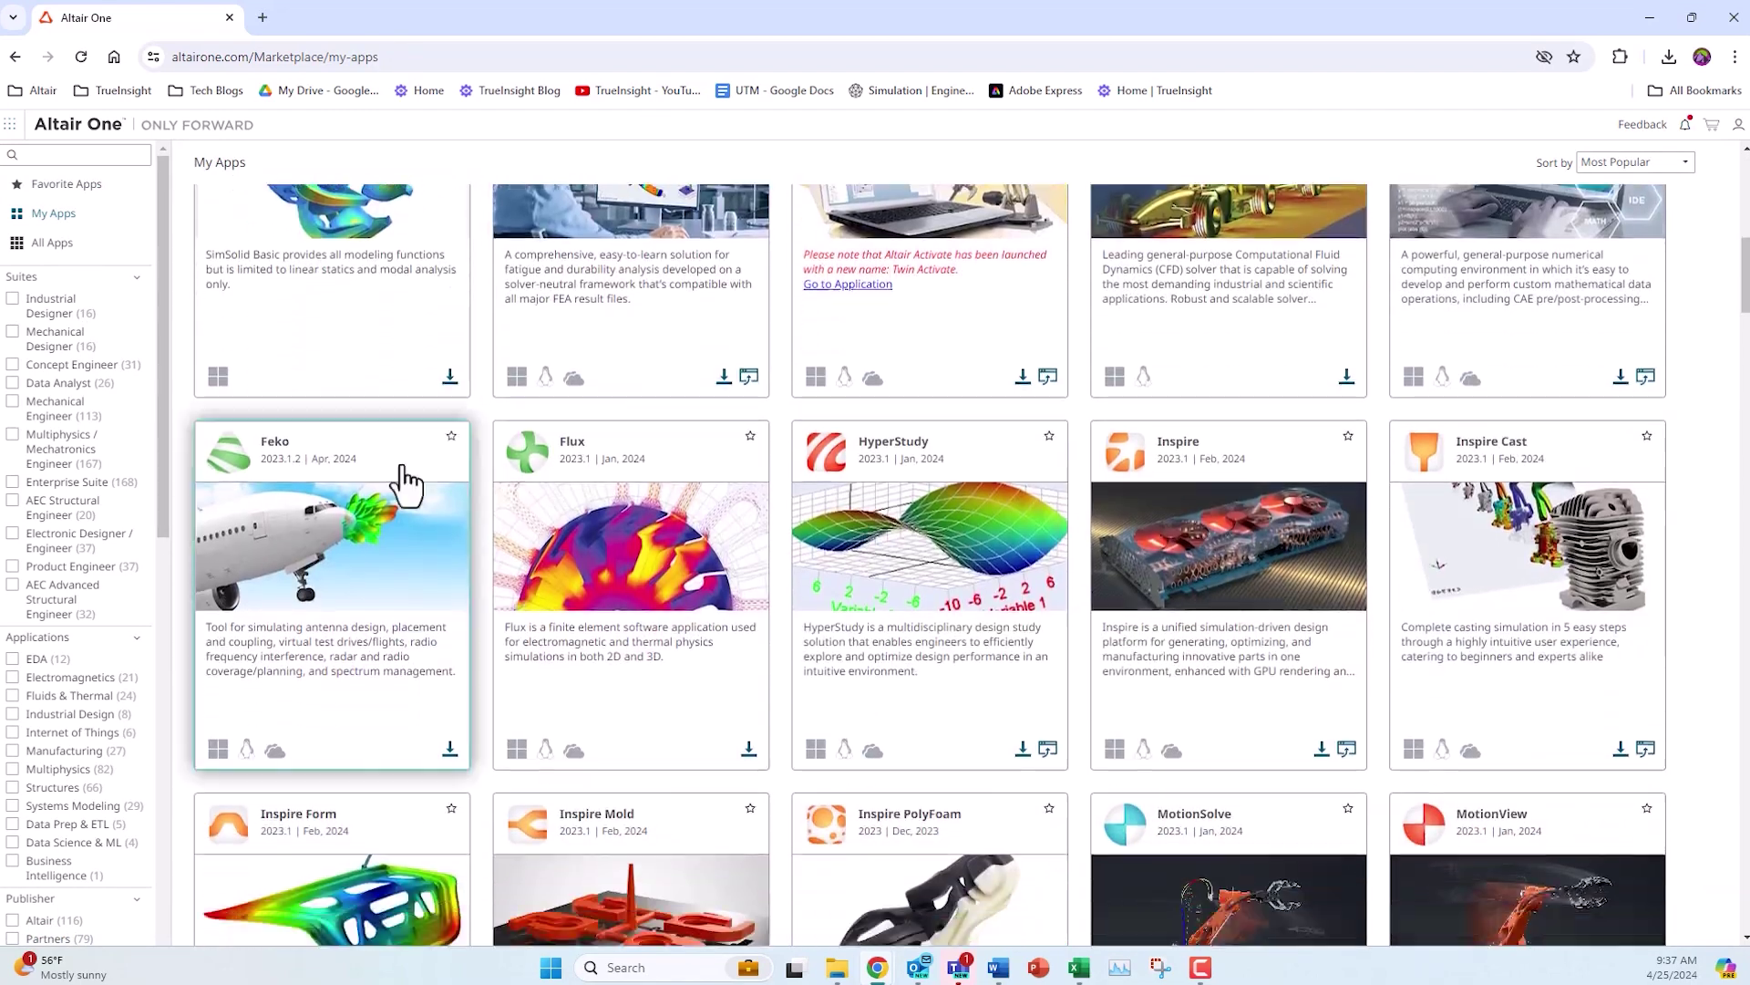
scroll(406, 484, down, 4)
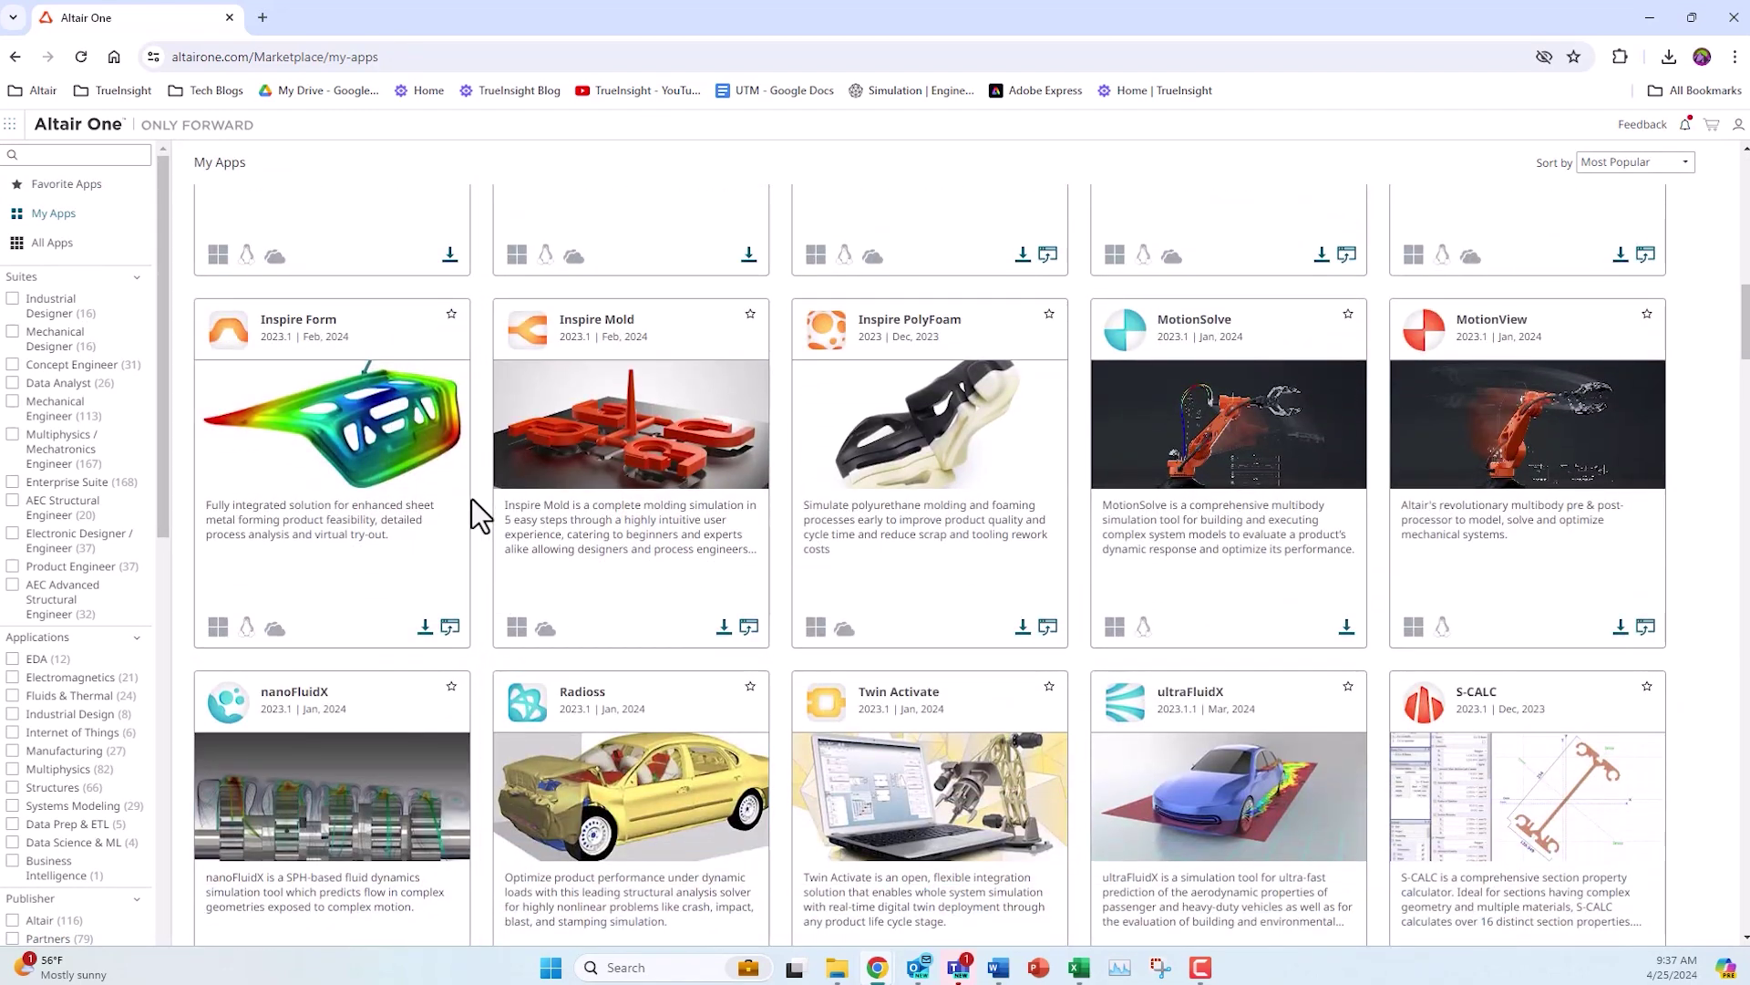
scroll(410, 510, up, 11)
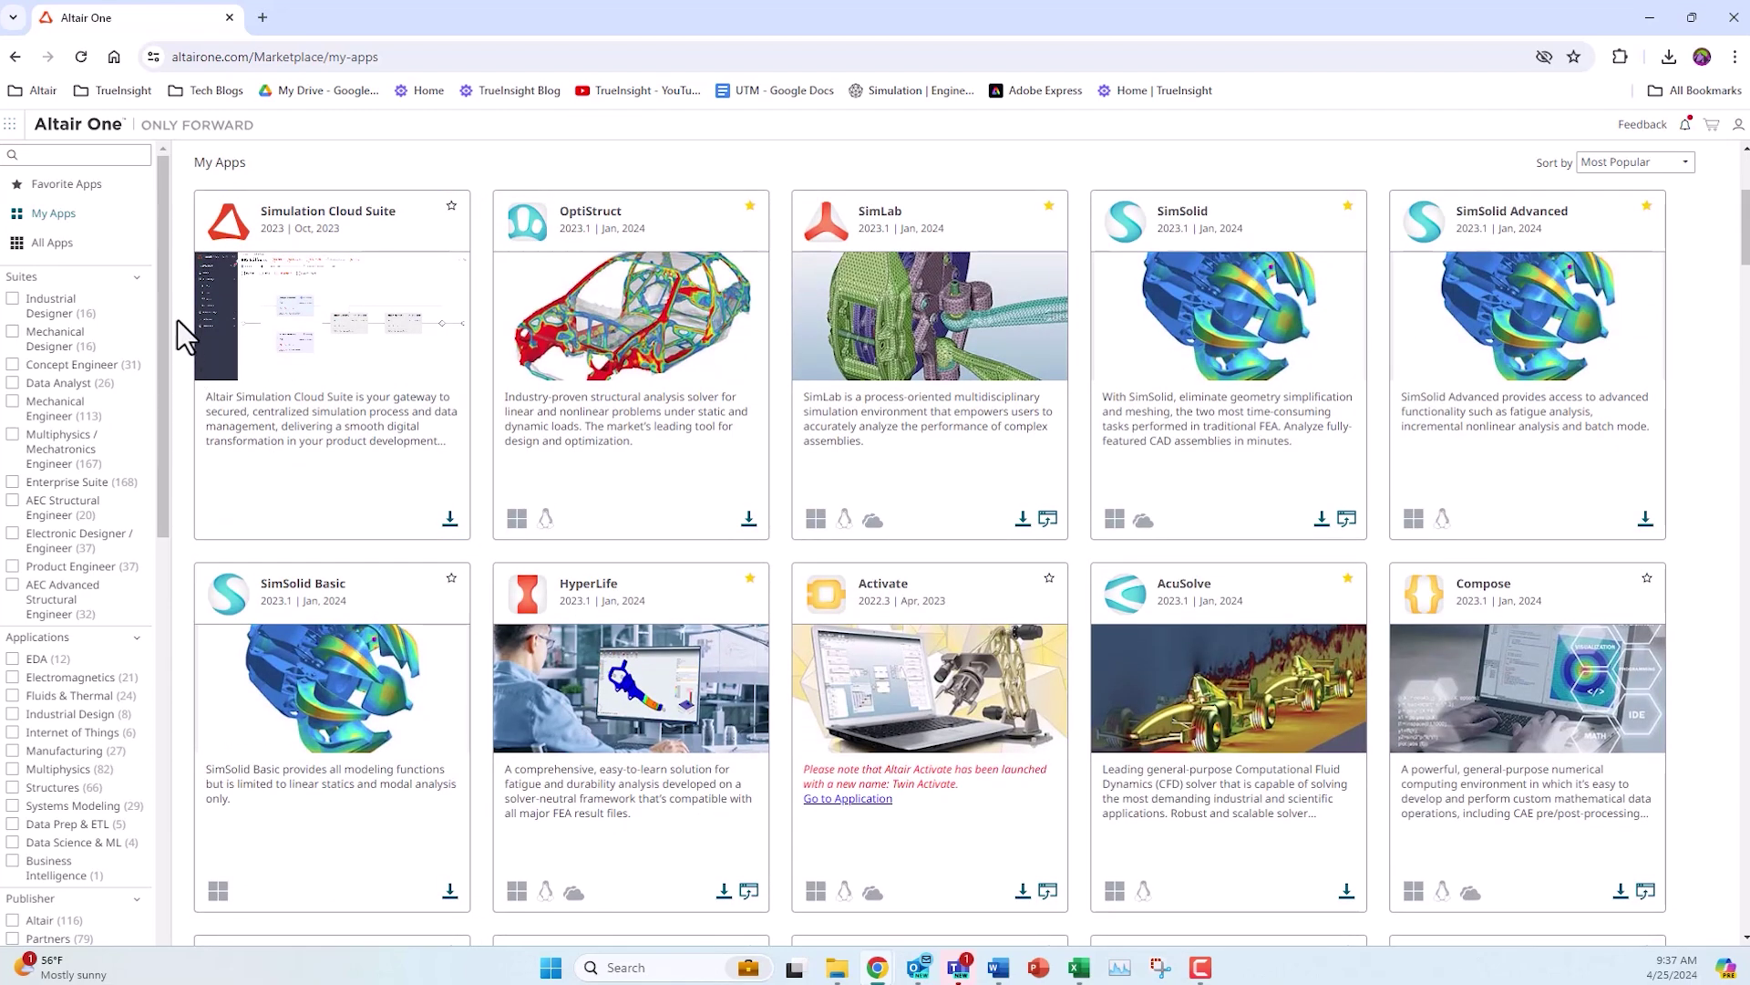
- Open Managed Licenses in the Admin Portal and highlight the 83 of 2250 units used figure
click(10, 128)
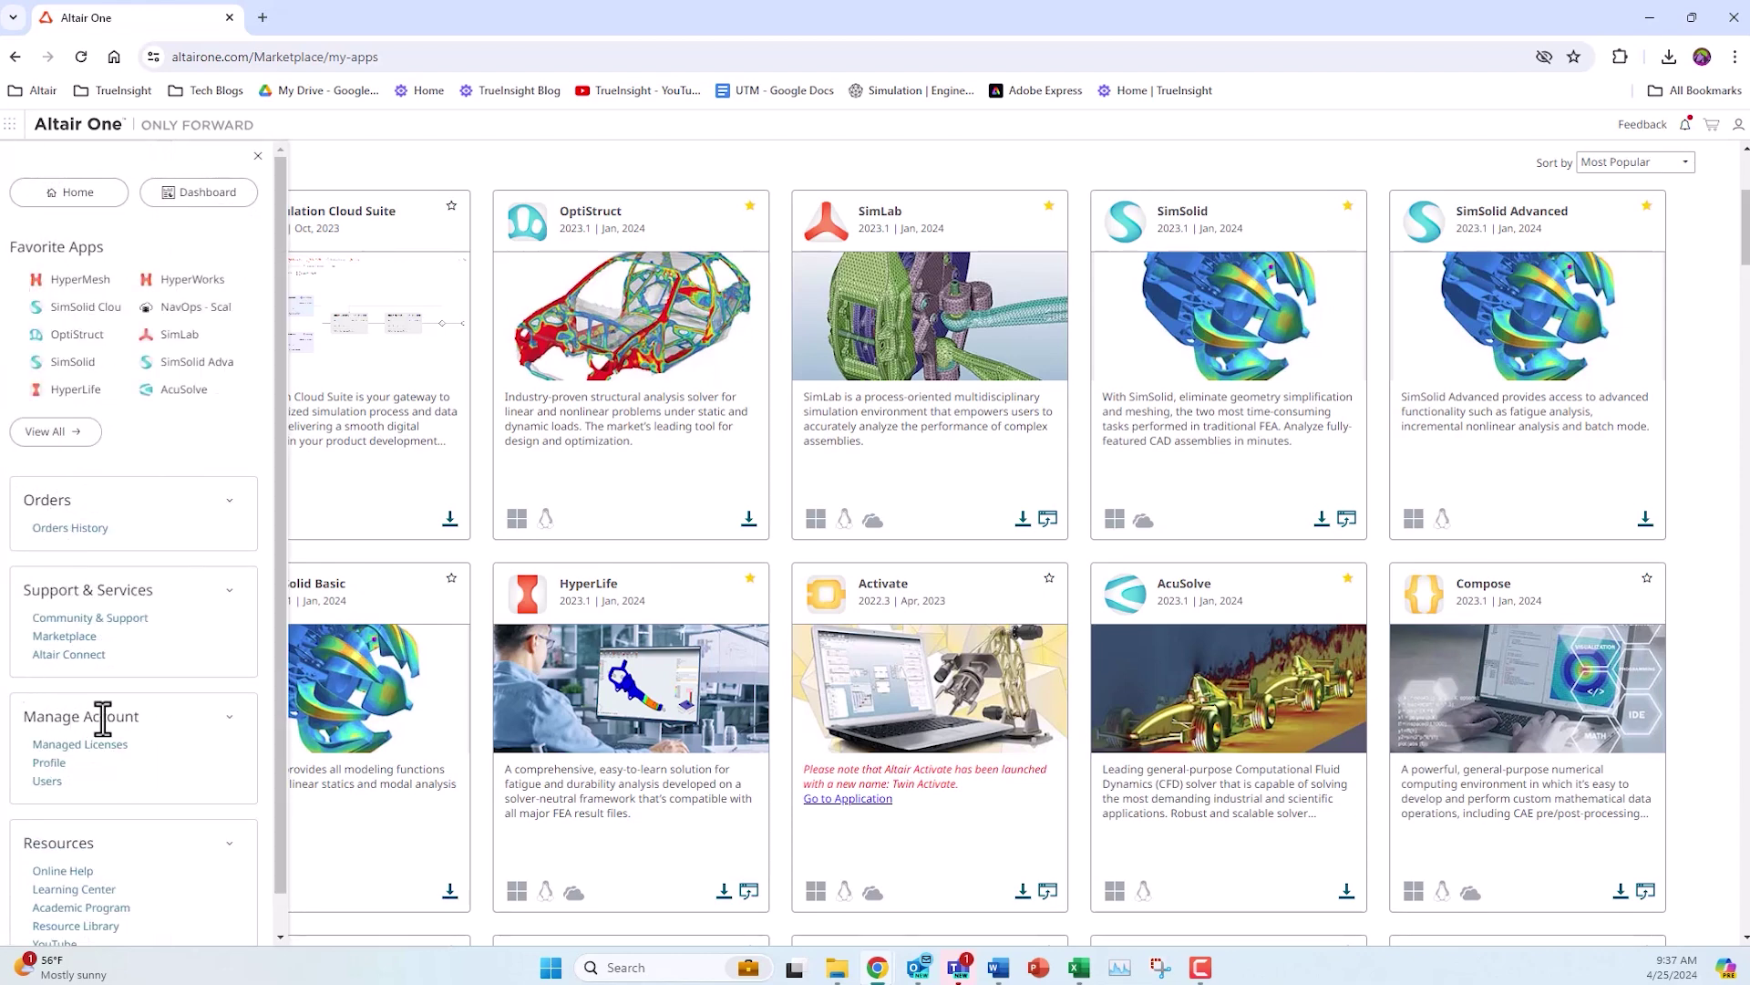
click(84, 745)
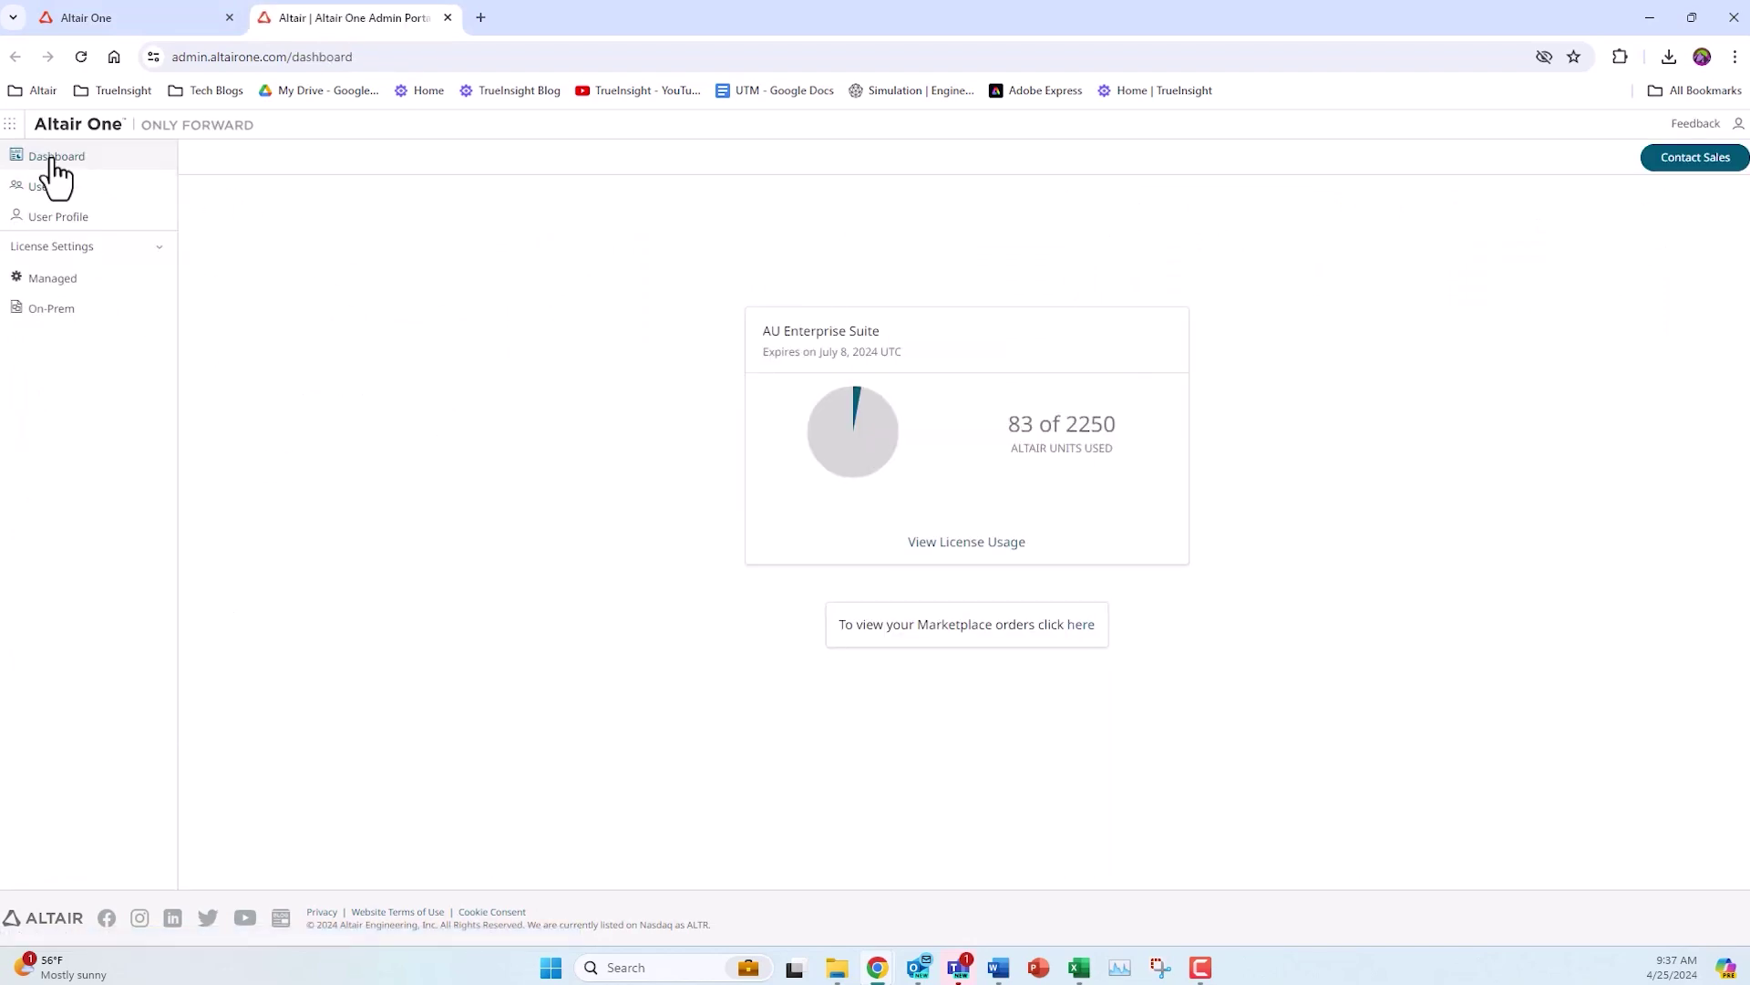
drag(993, 434, 1118, 425)
- Open the detailed license usage view and expand, then collapse, the AU Enterprise Suite feature list
click(944, 545)
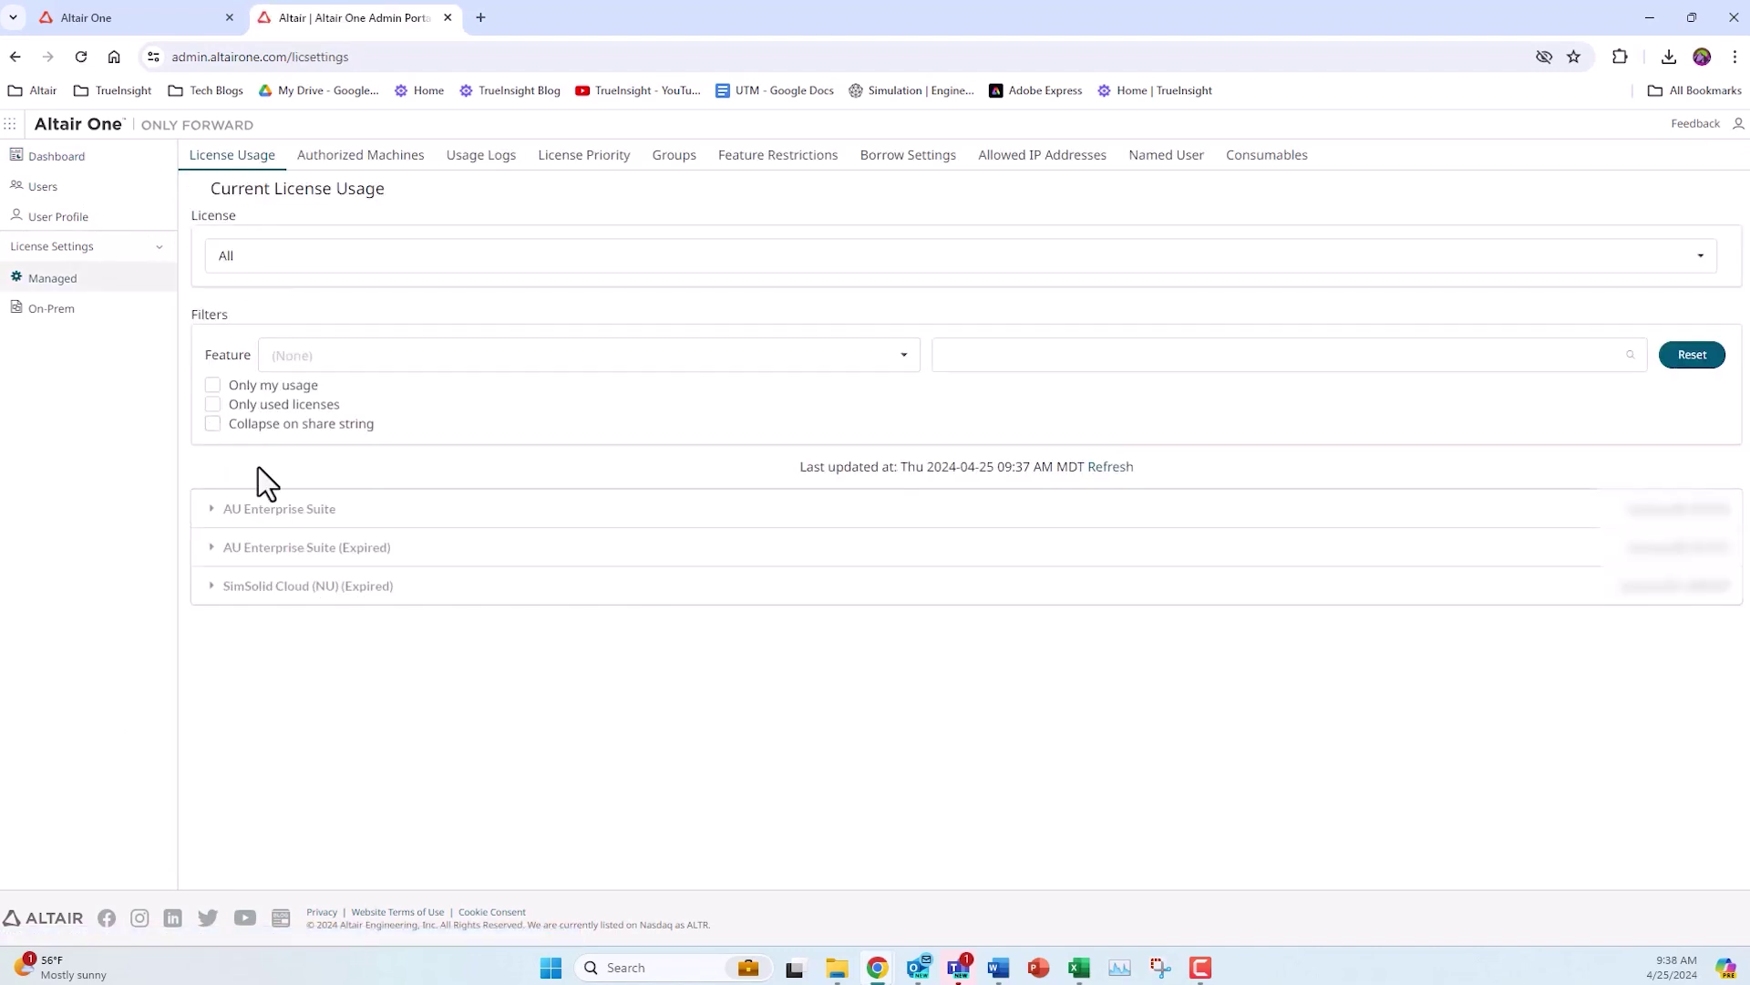
click(255, 510)
click(255, 512)
- Pick a license and a preset period for the usage logs, then inspect the Engineering Team group's members
click(473, 168)
click(829, 301)
click(837, 396)
click(787, 316)
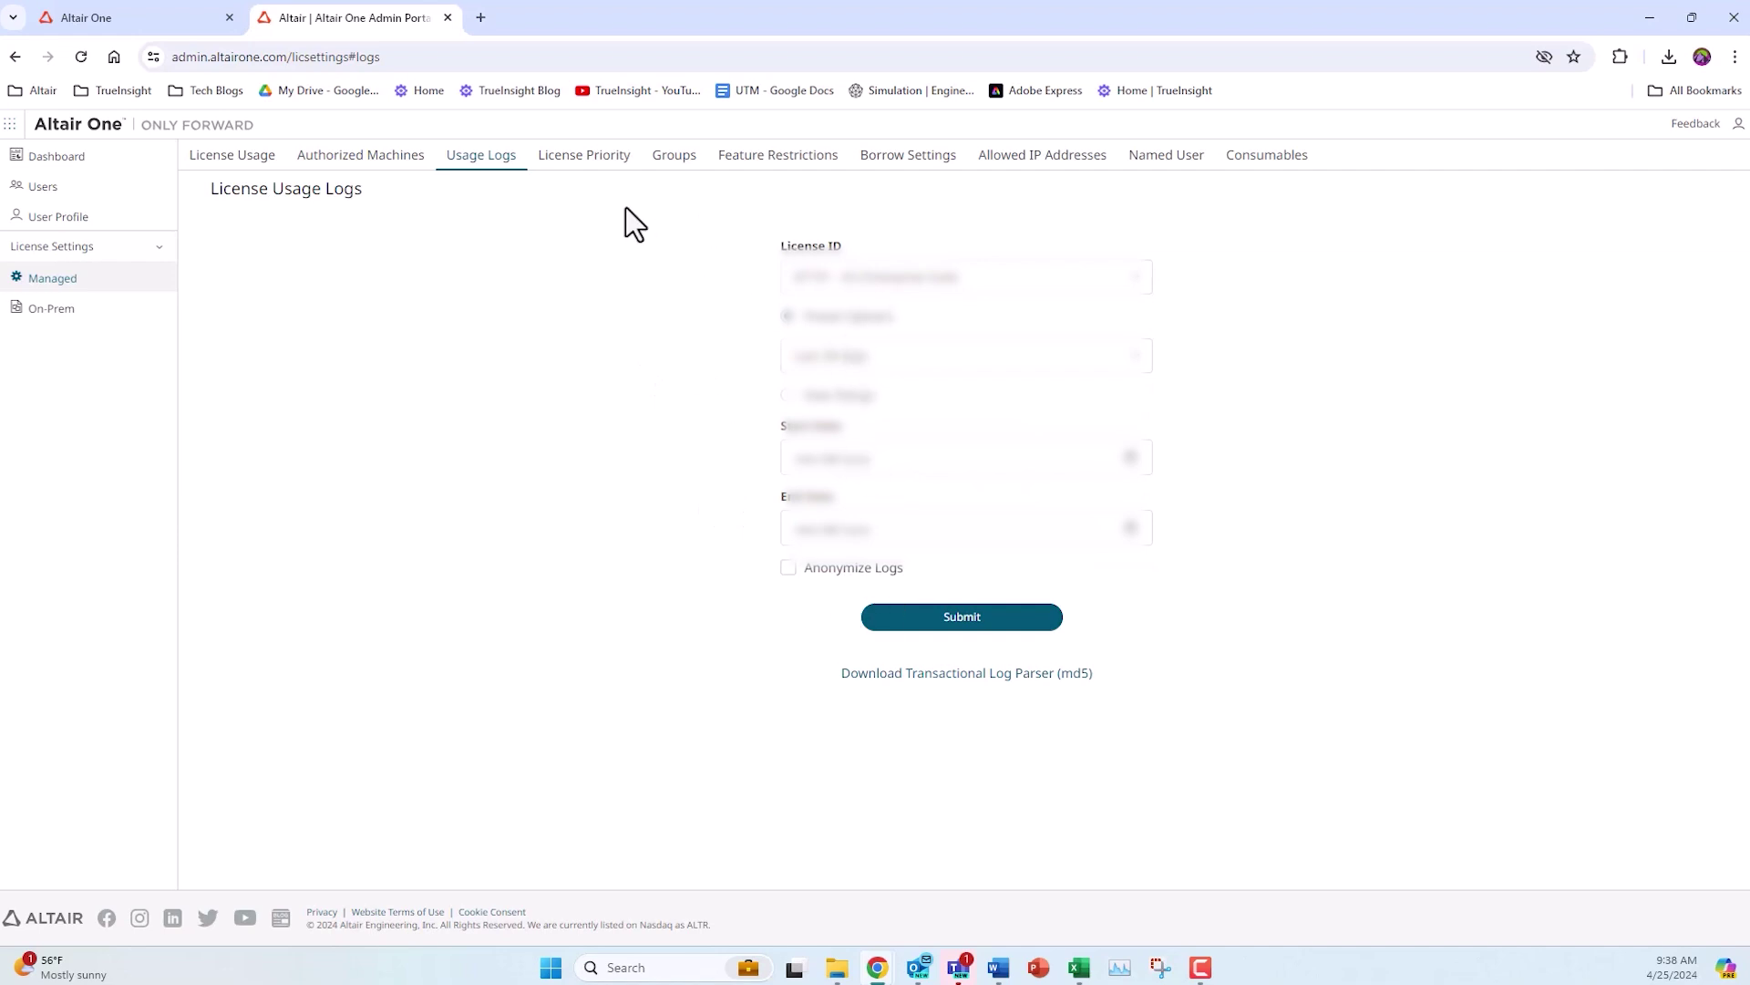
click(664, 160)
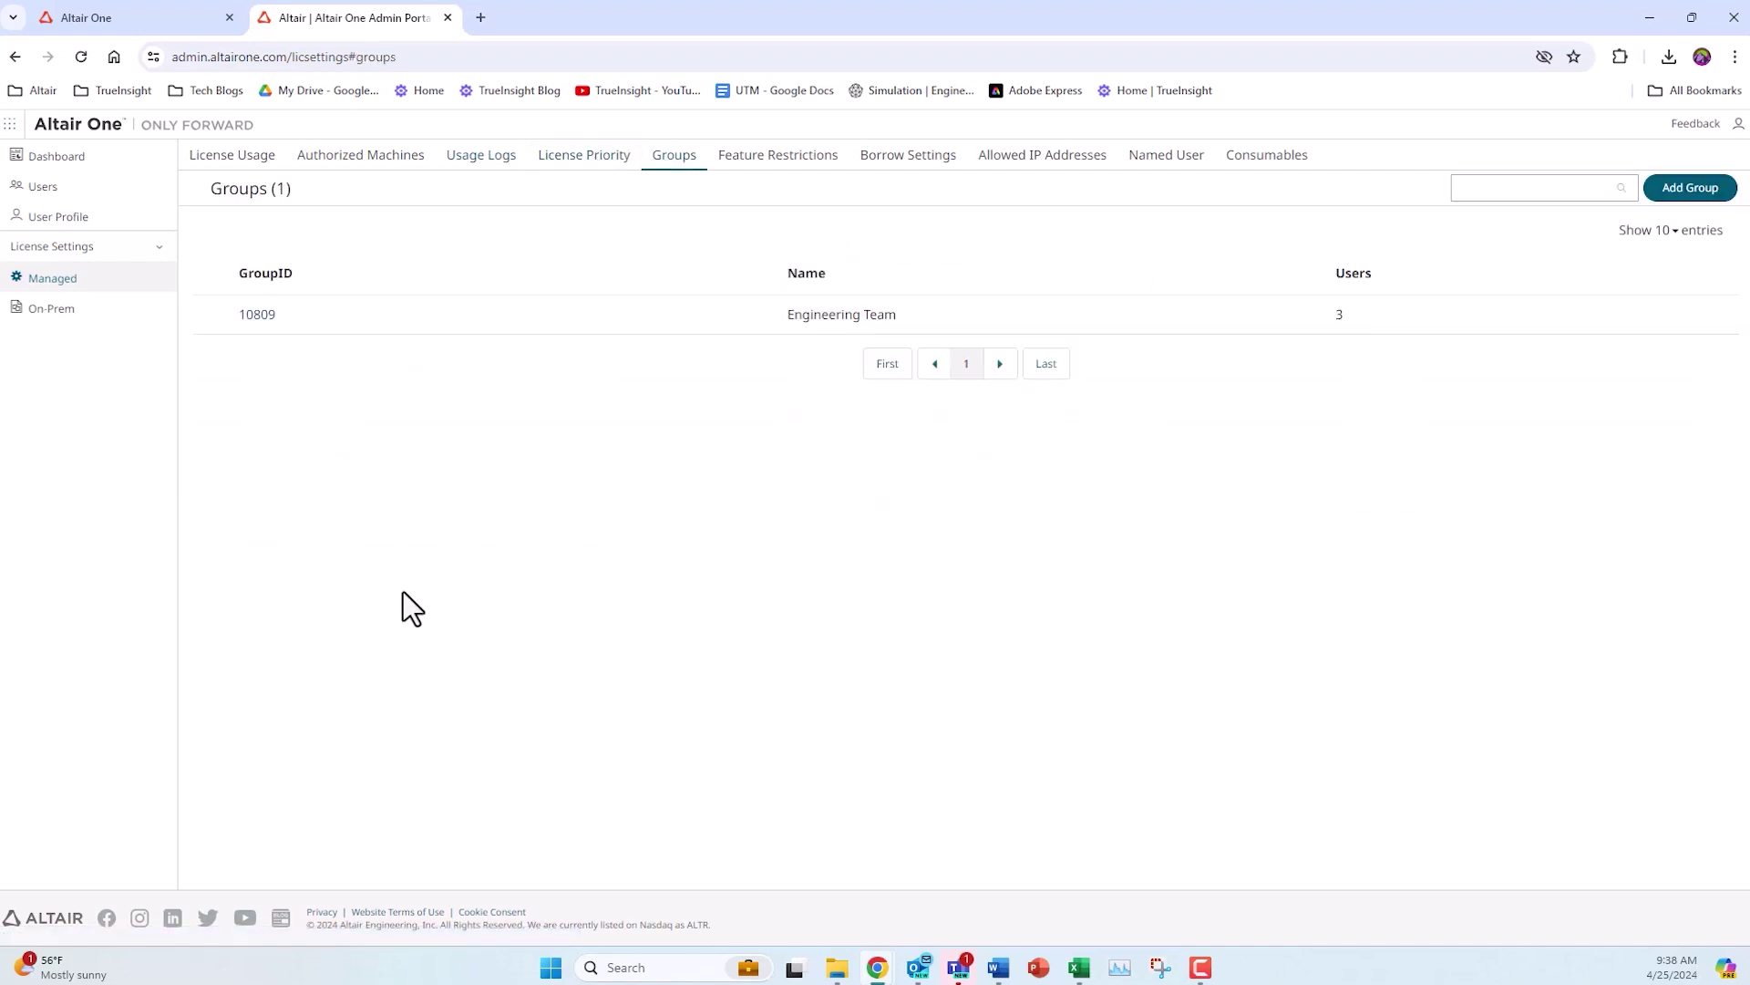
click(308, 319)
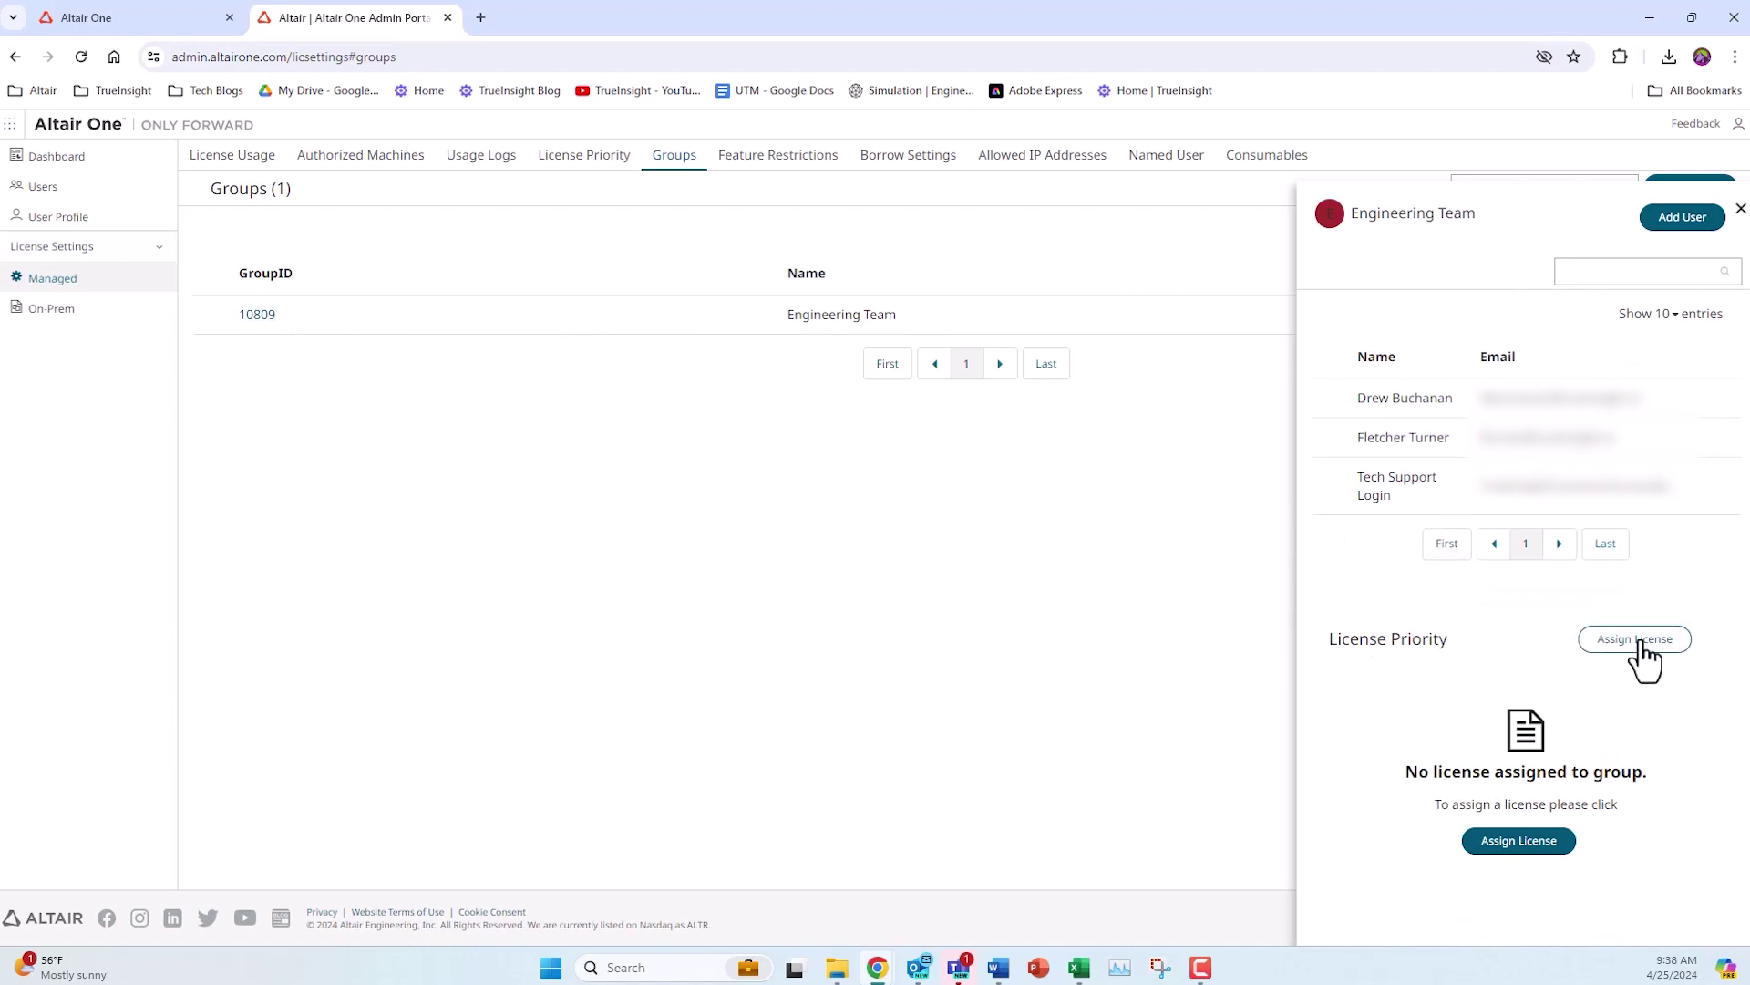
- Under Feature Restrictions, add a user access limit for a chosen user, license and feature
click(775, 160)
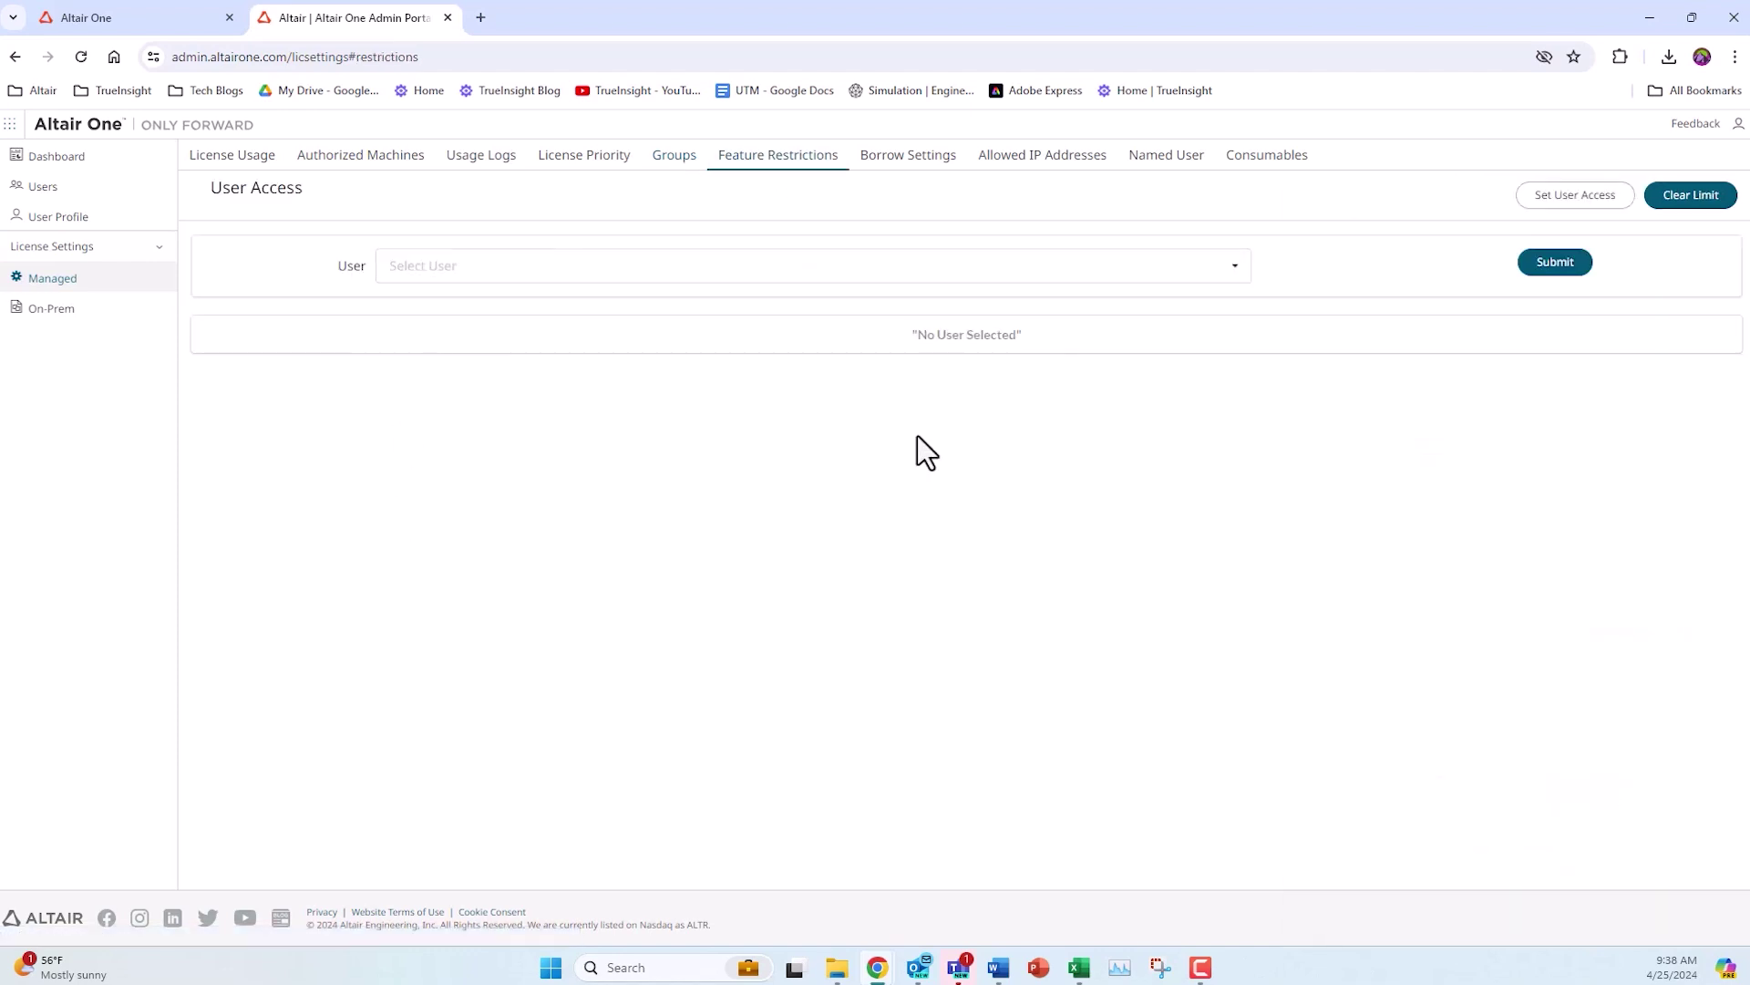
click(1578, 195)
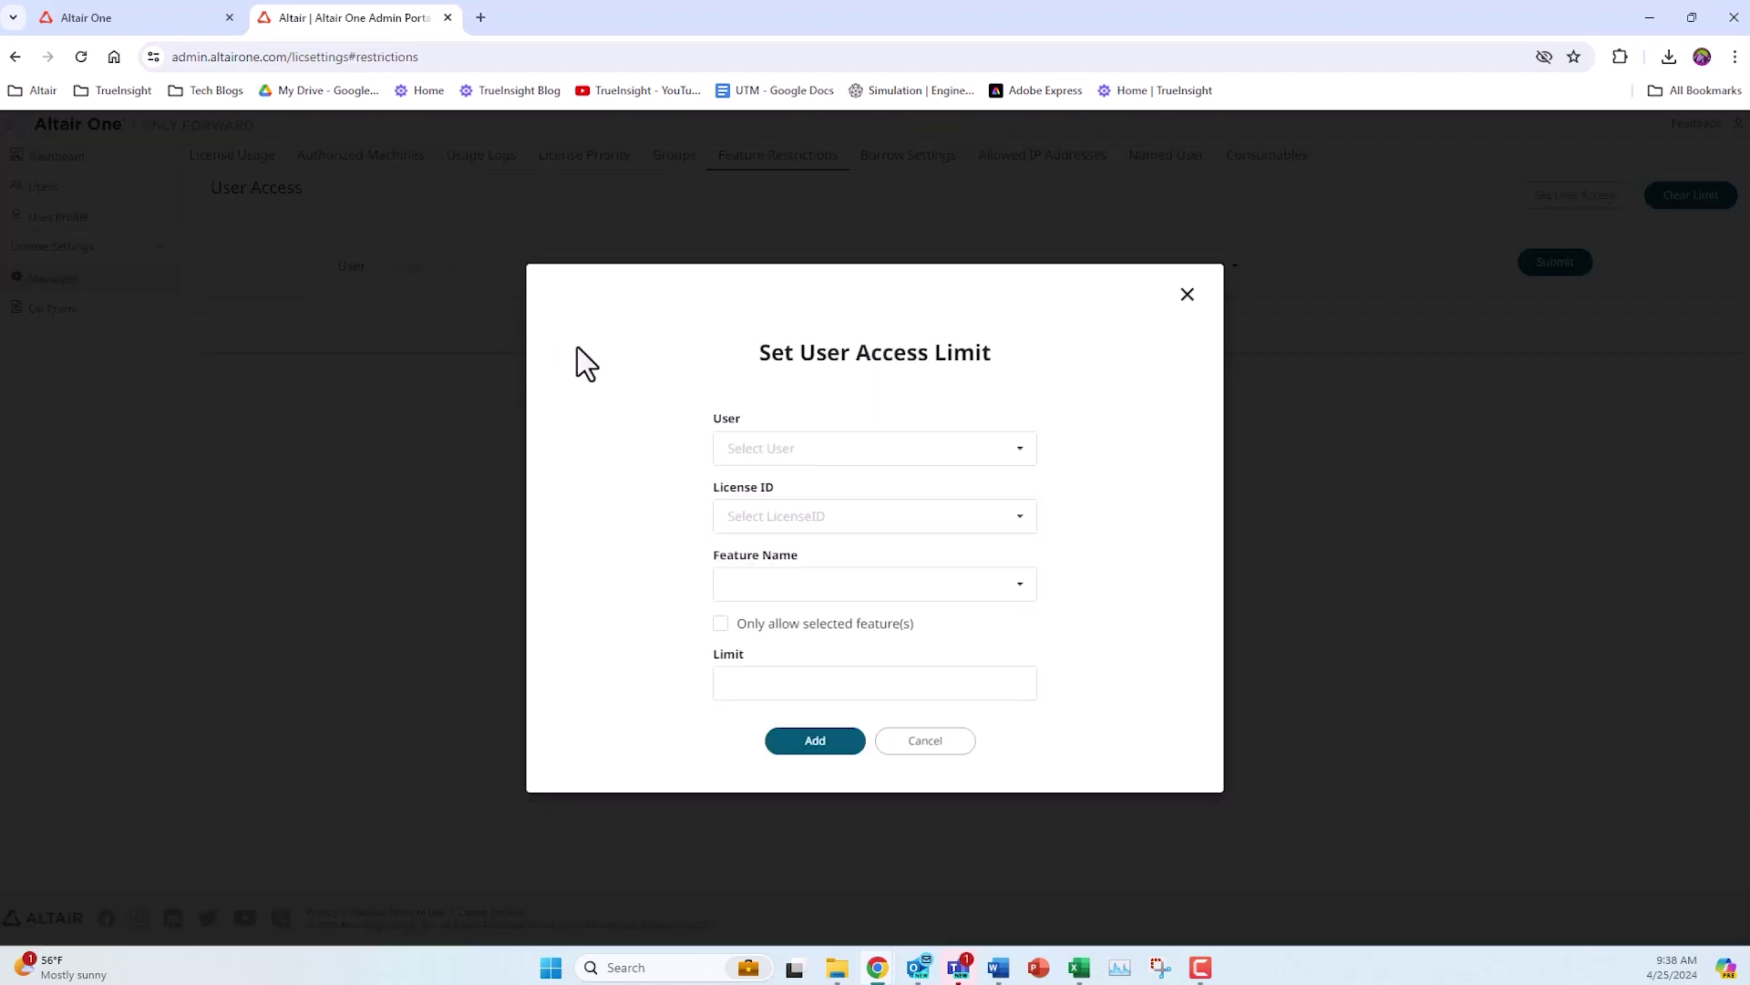
click(835, 458)
click(817, 550)
click(774, 522)
click(782, 547)
click(789, 580)
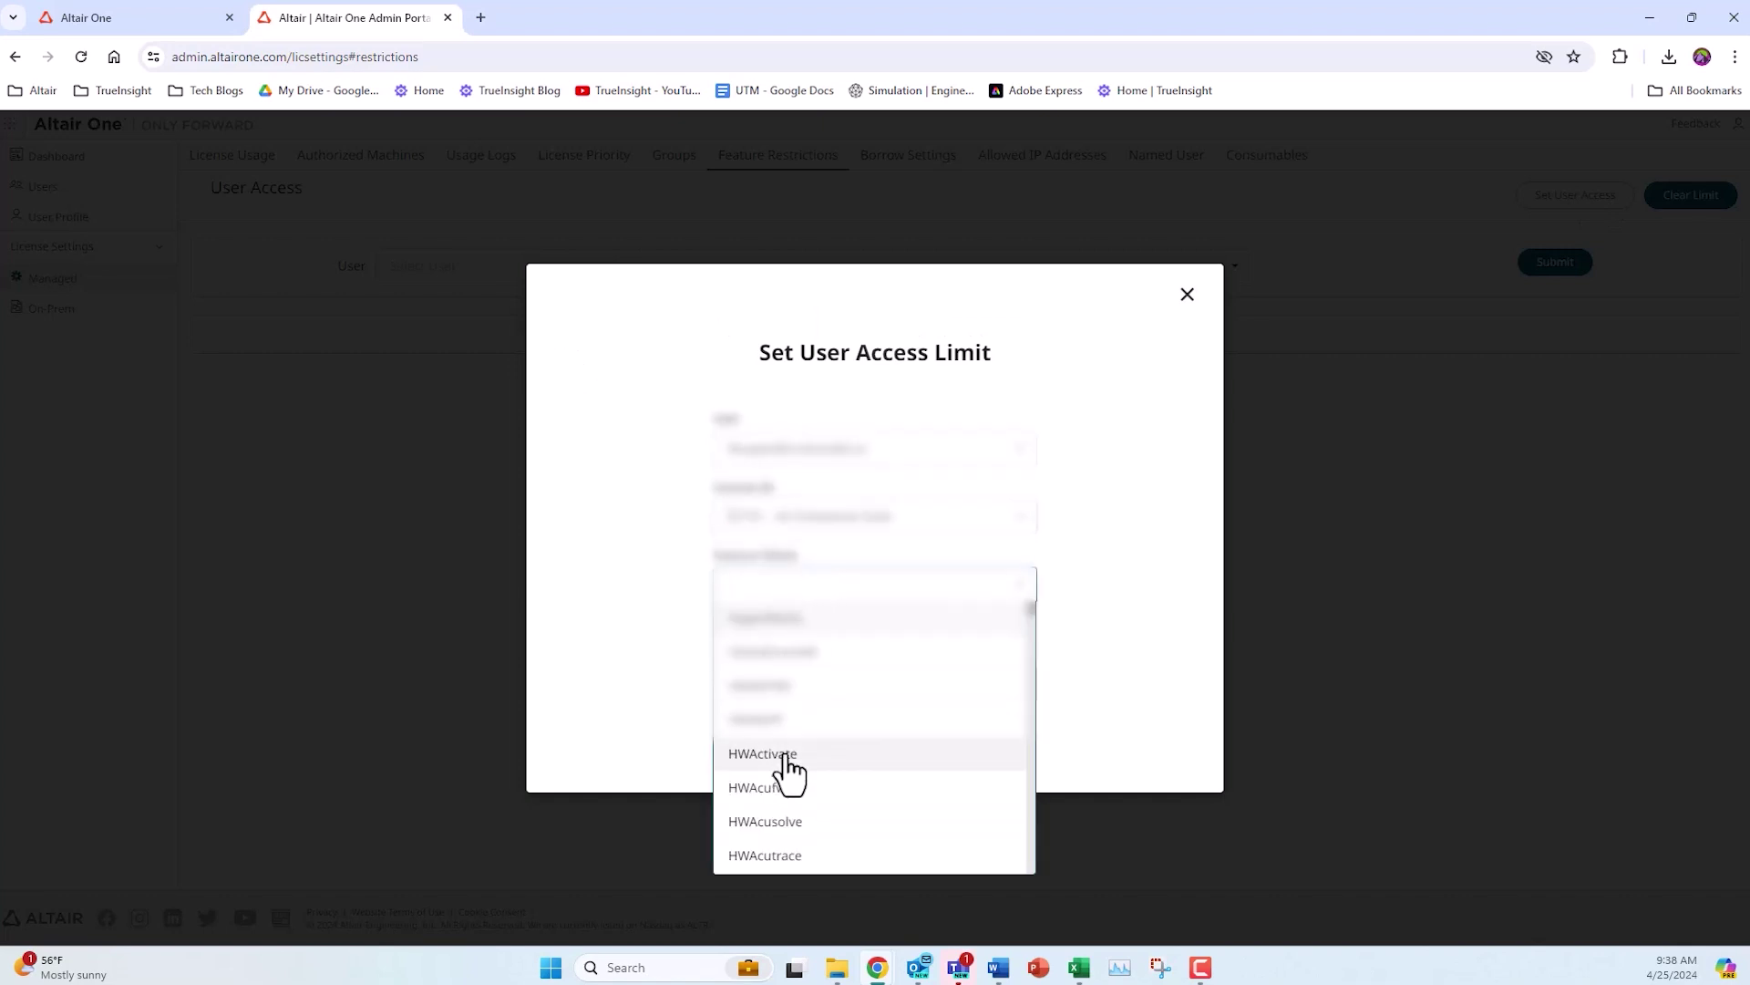
click(782, 755)
click(686, 549)
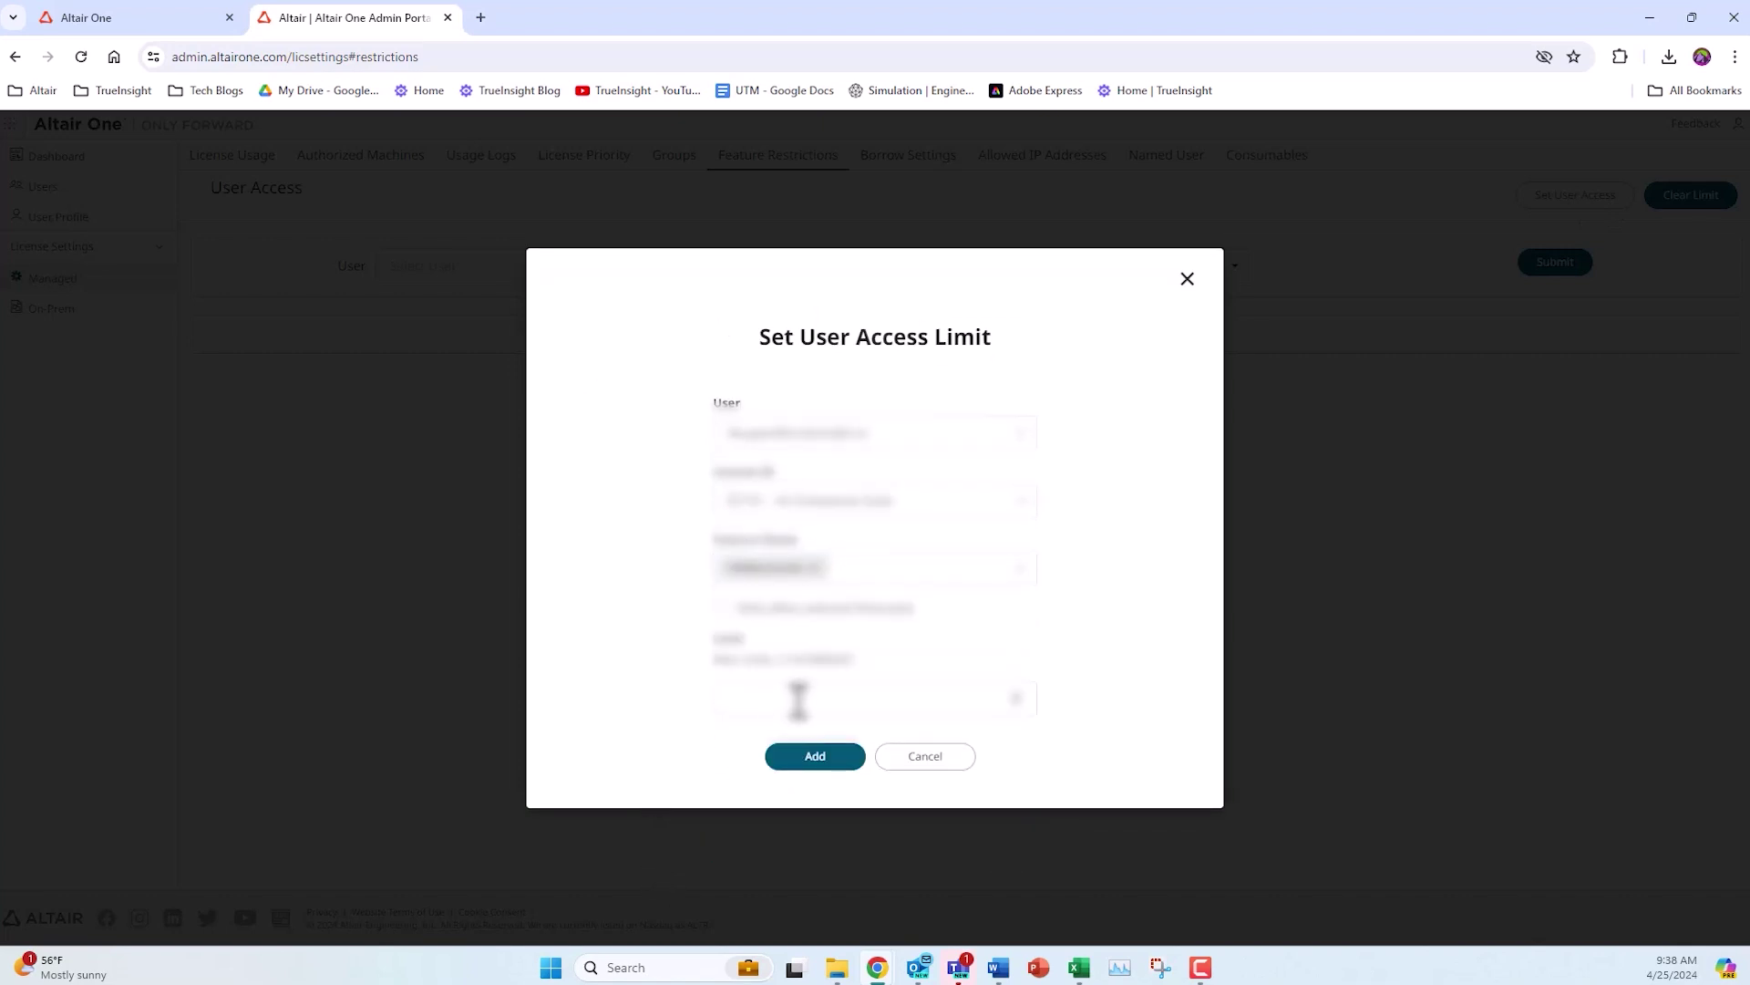
click(817, 759)
click(1187, 278)
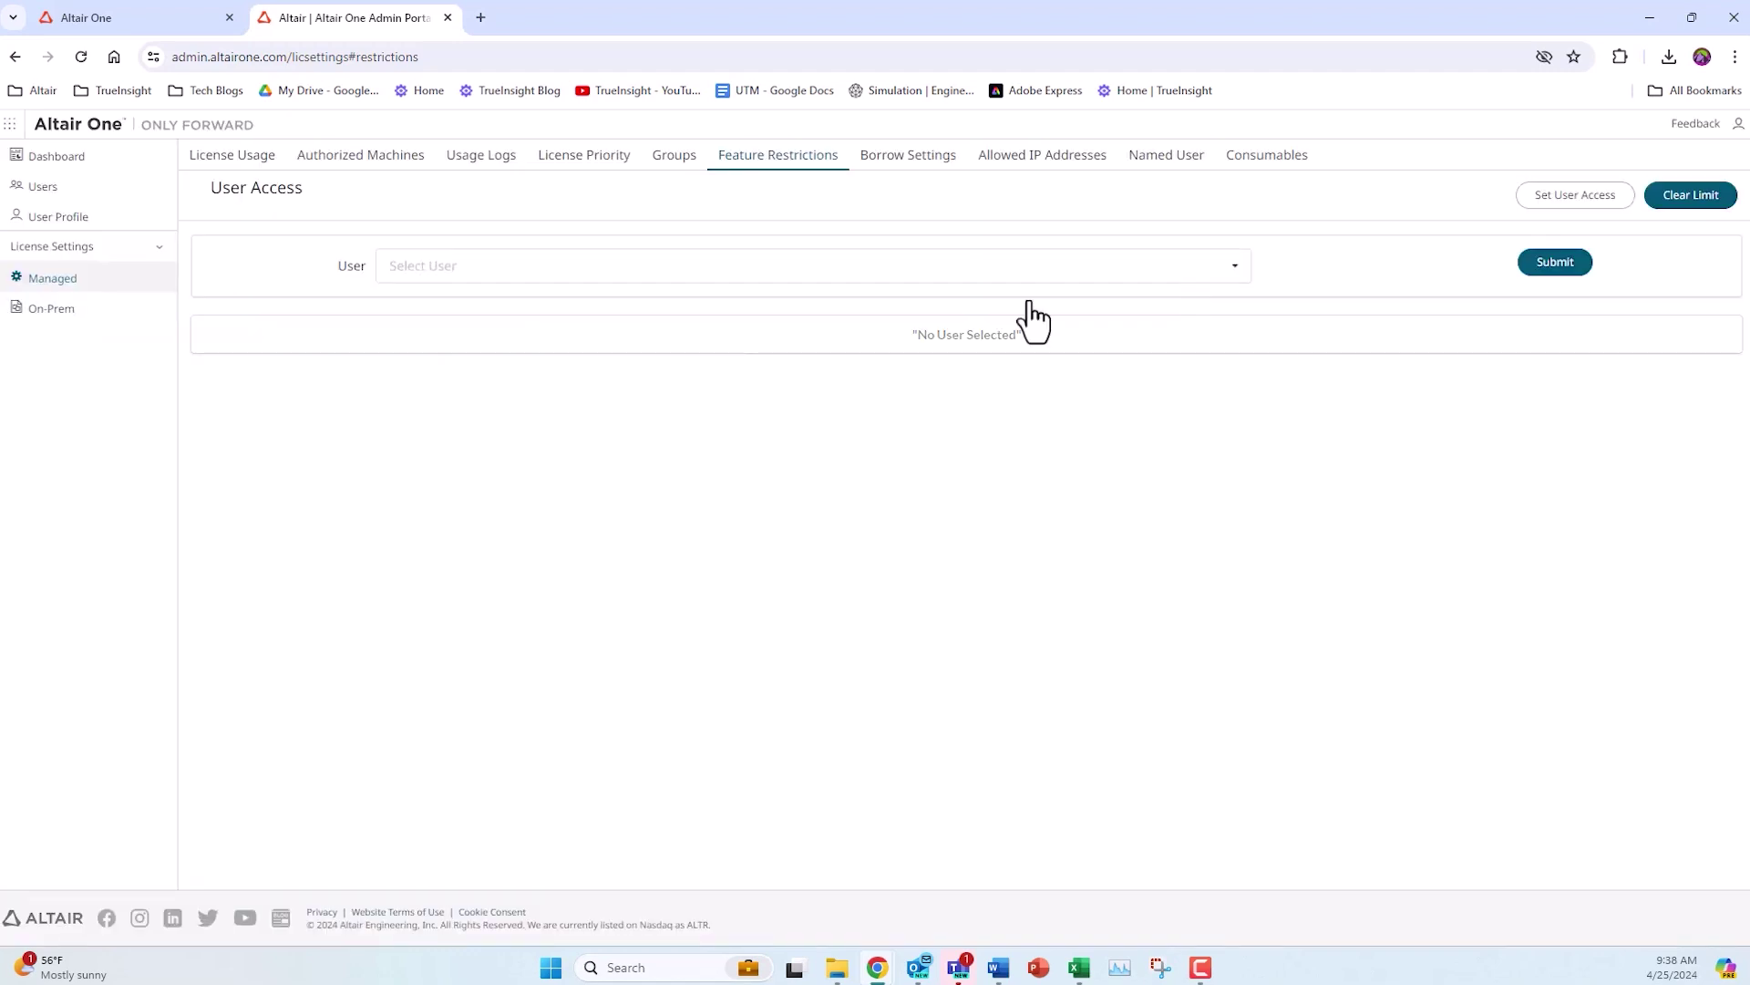
- Review the License Borrow Settings, leaving the 2000-unit maximum borrow-out quantity unchanged
click(948, 159)
click(875, 320)
click(724, 431)
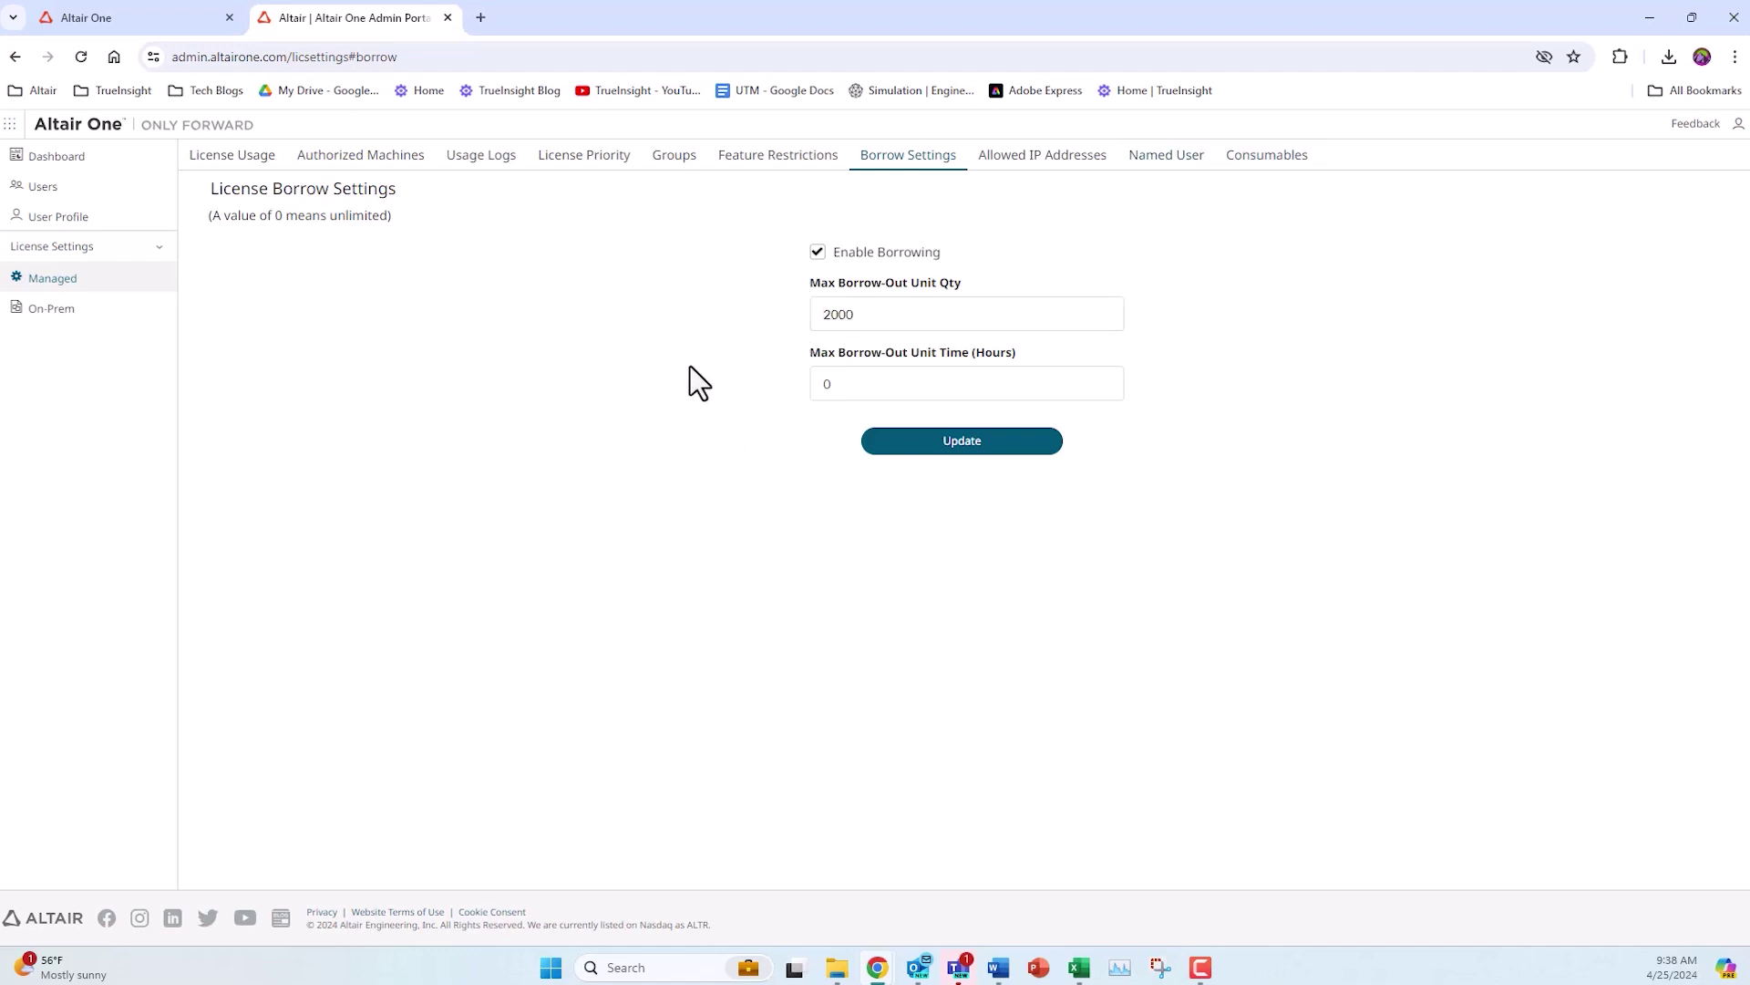
- From the Users list, add a new user with e-mail, first and last name, job title and group, and submit
click(46, 189)
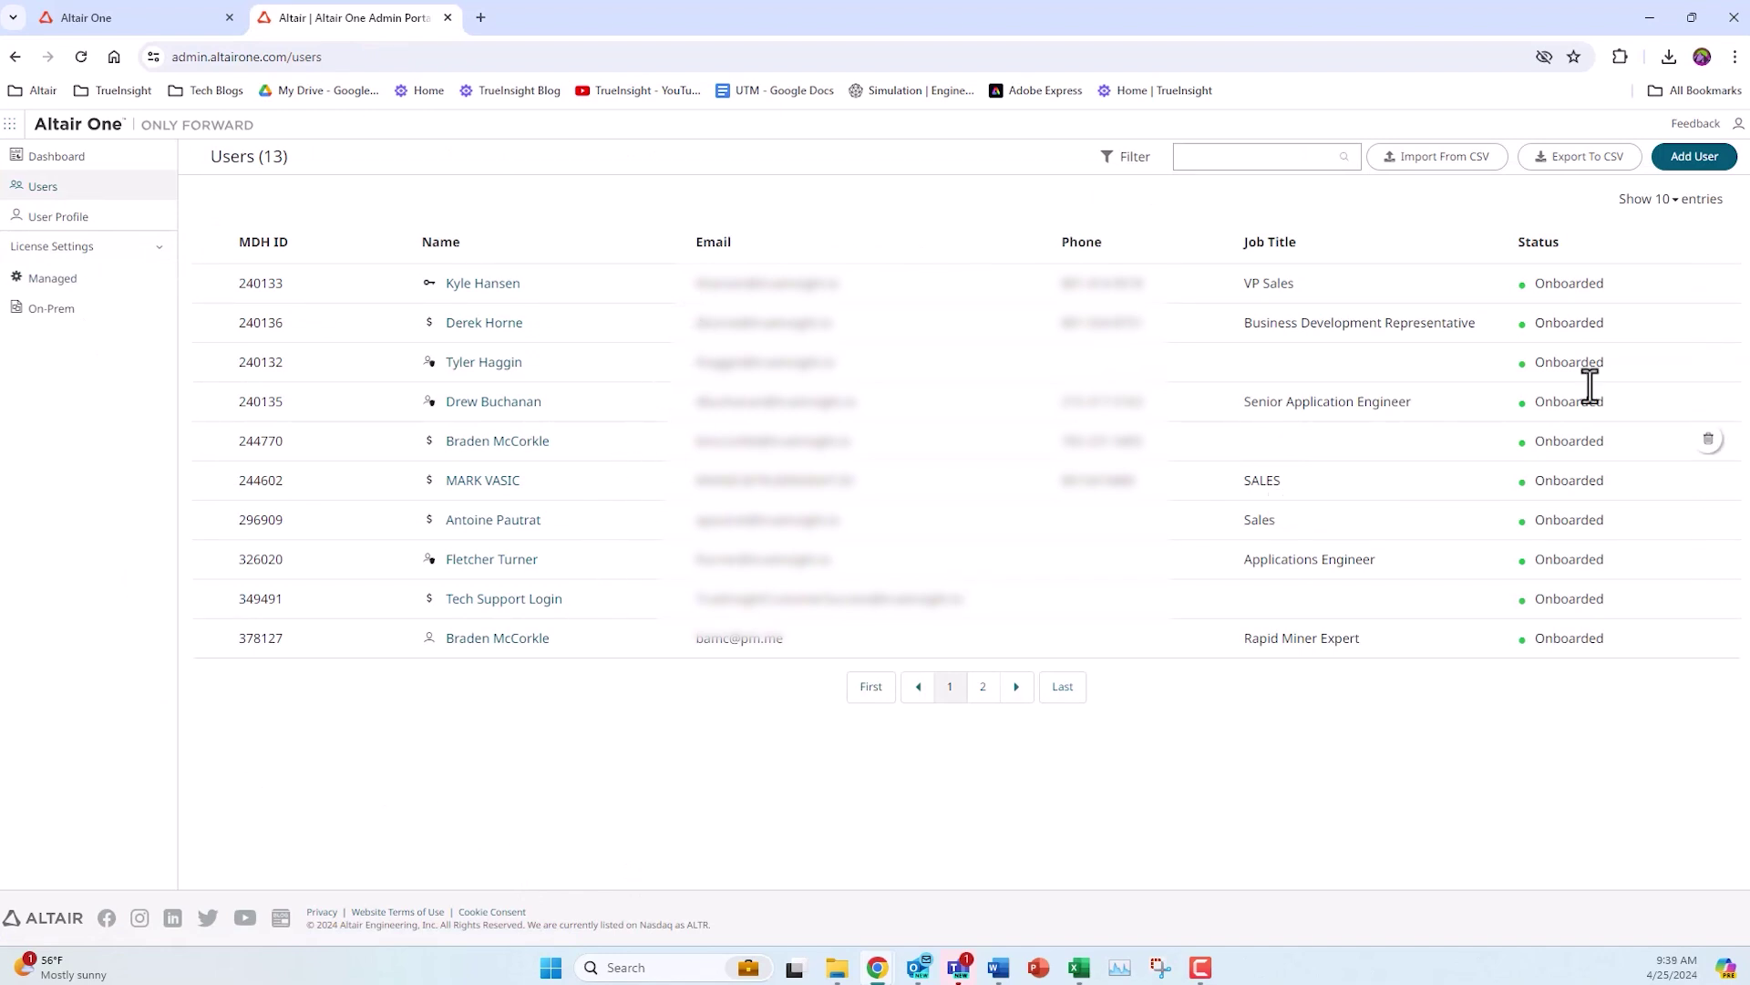
click(1693, 156)
click(778, 399)
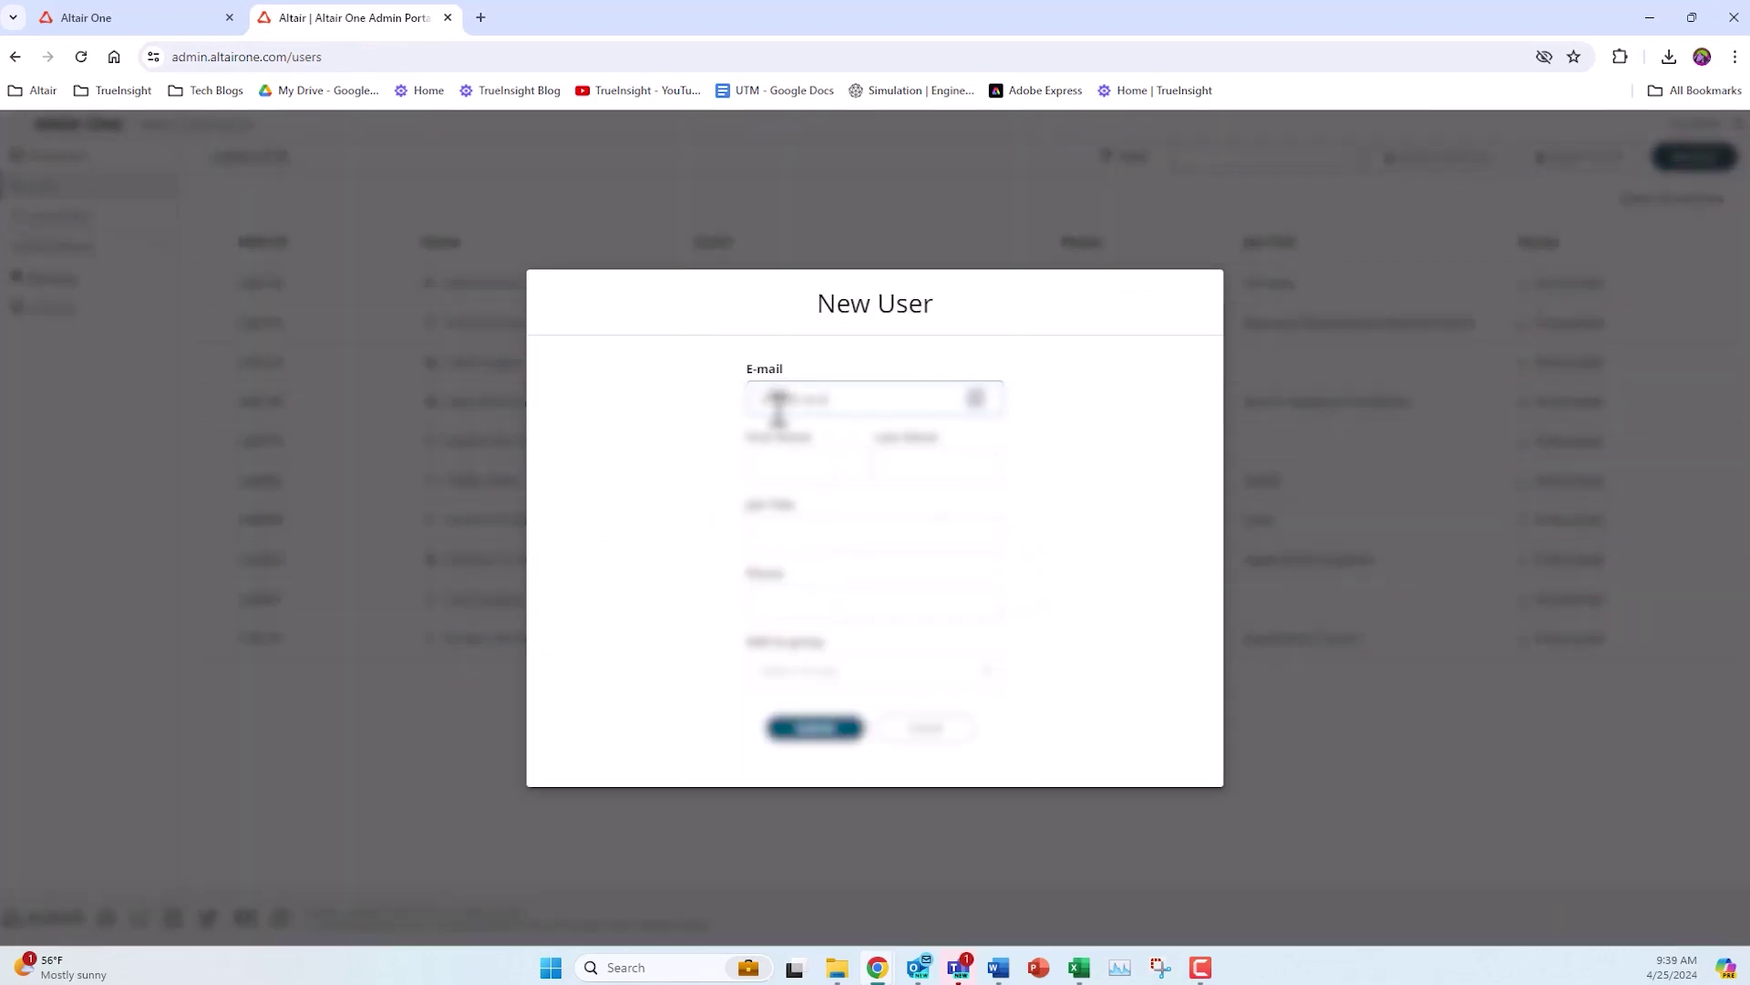
key(Tab)
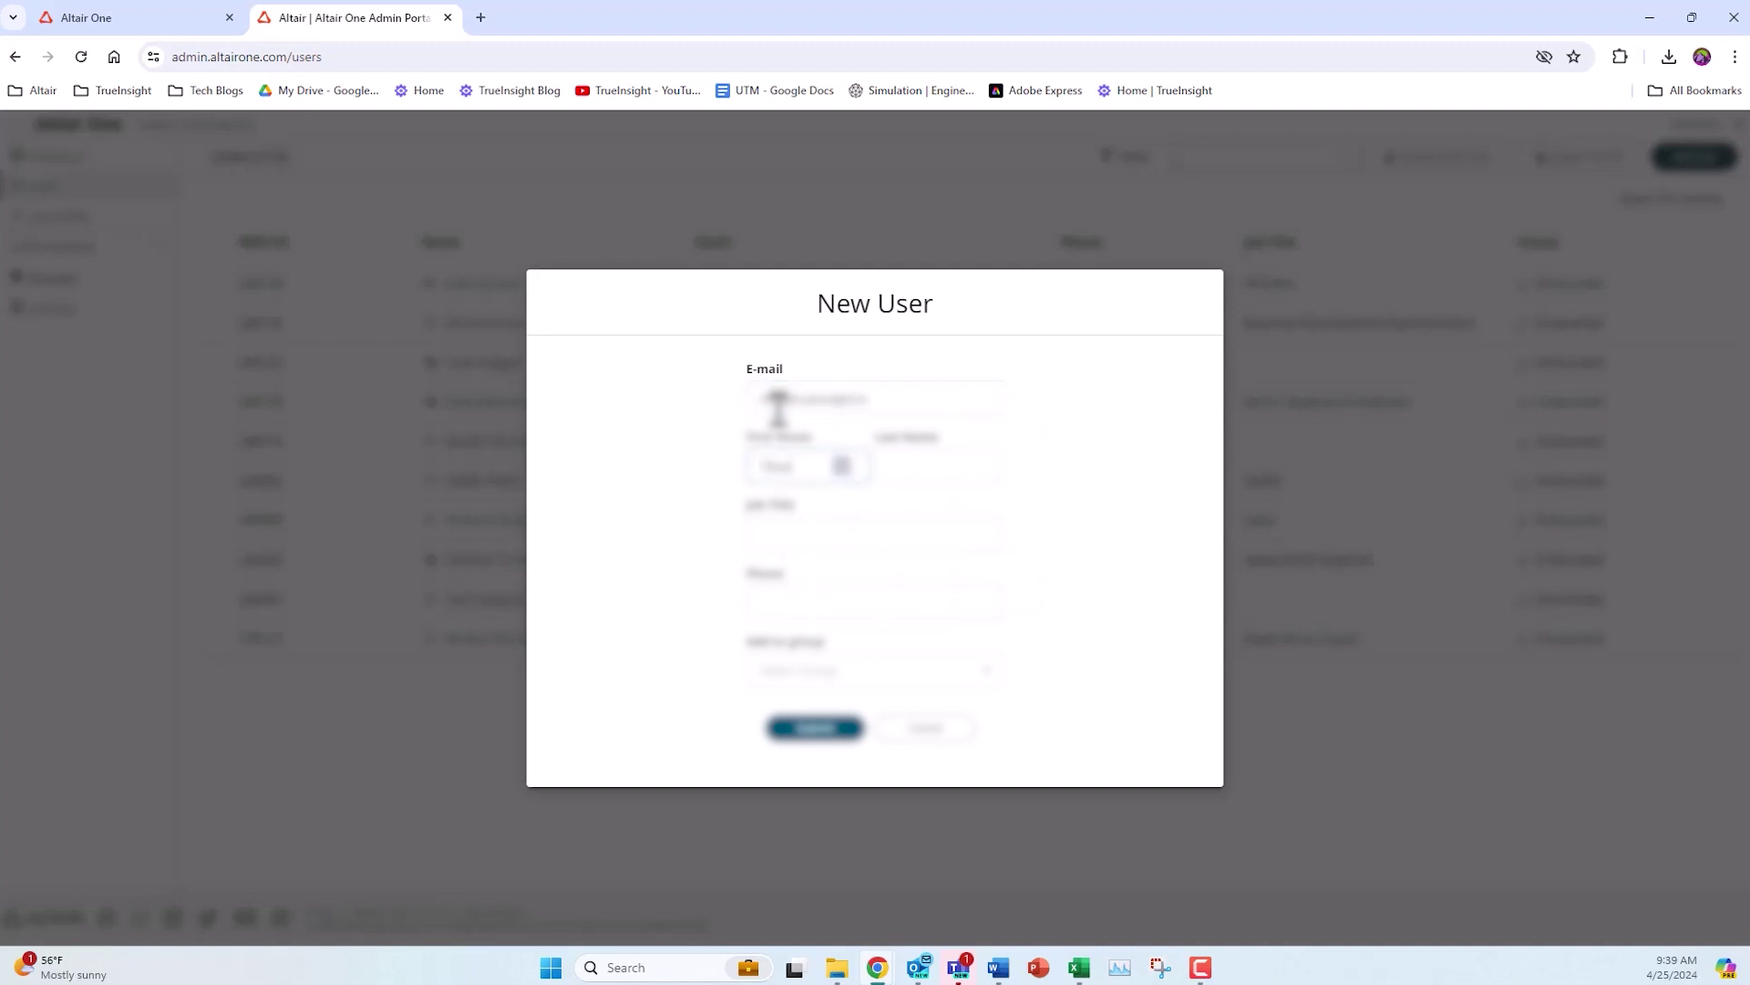
key(Tab)
key(Tab)
key(Tab)
key(Tab)
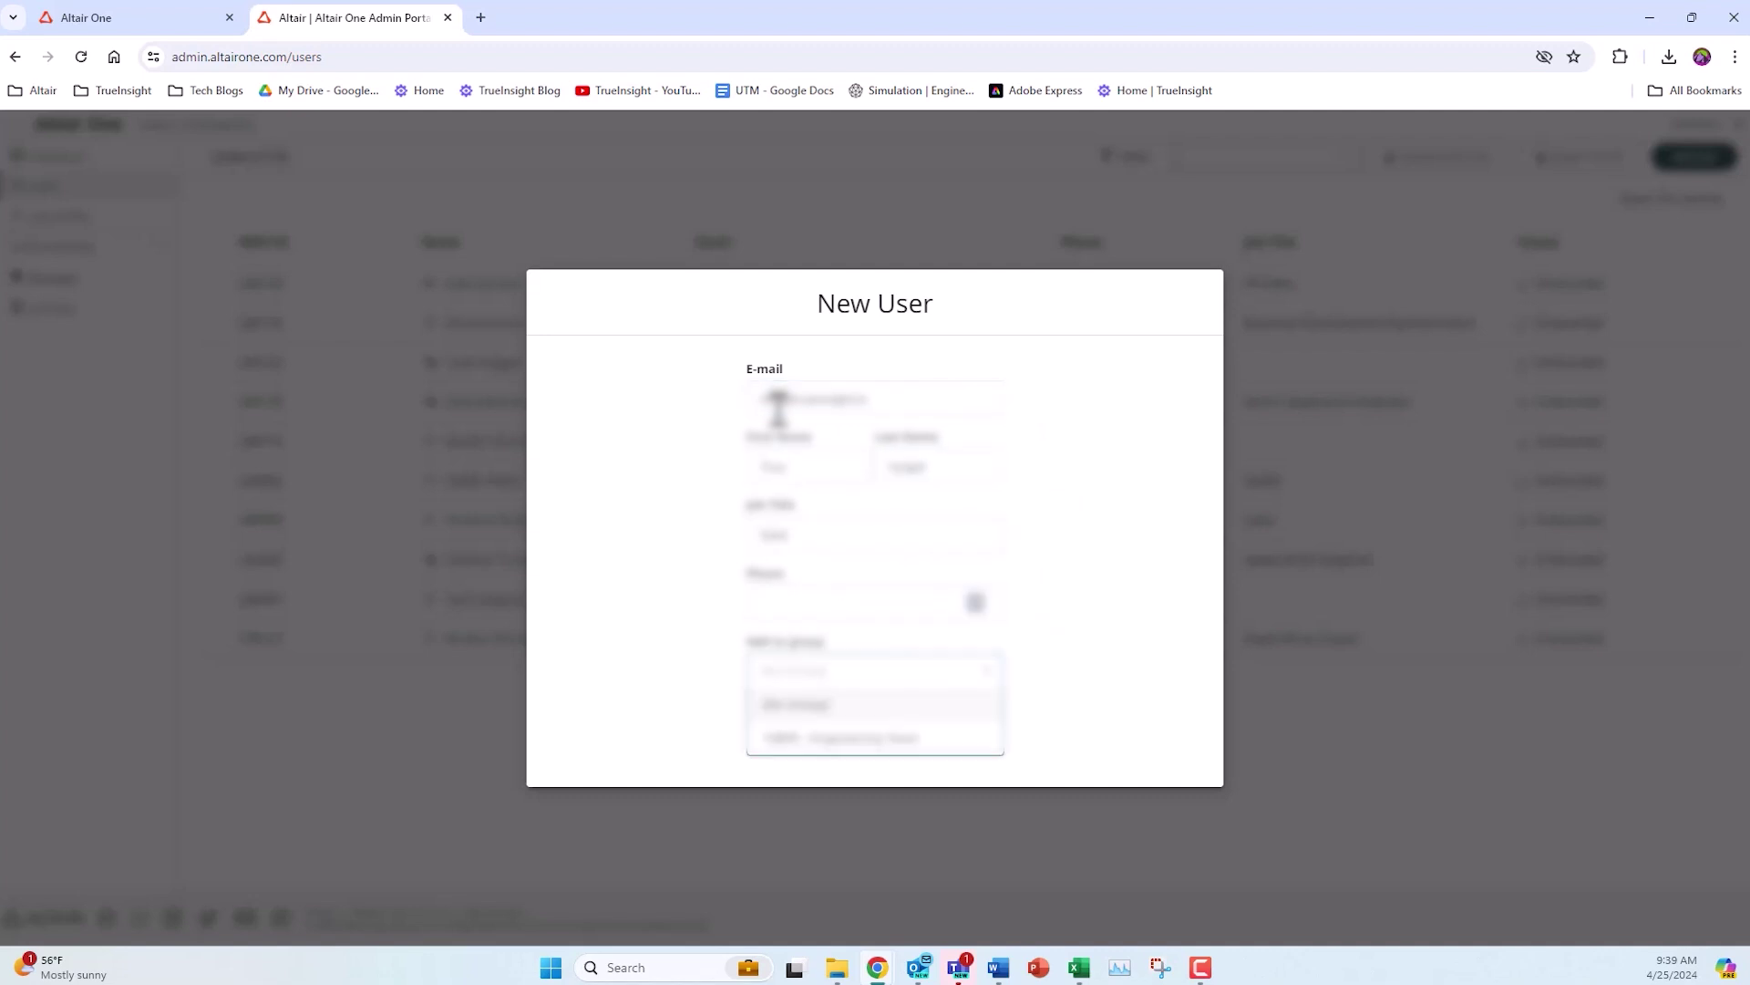
click(809, 729)
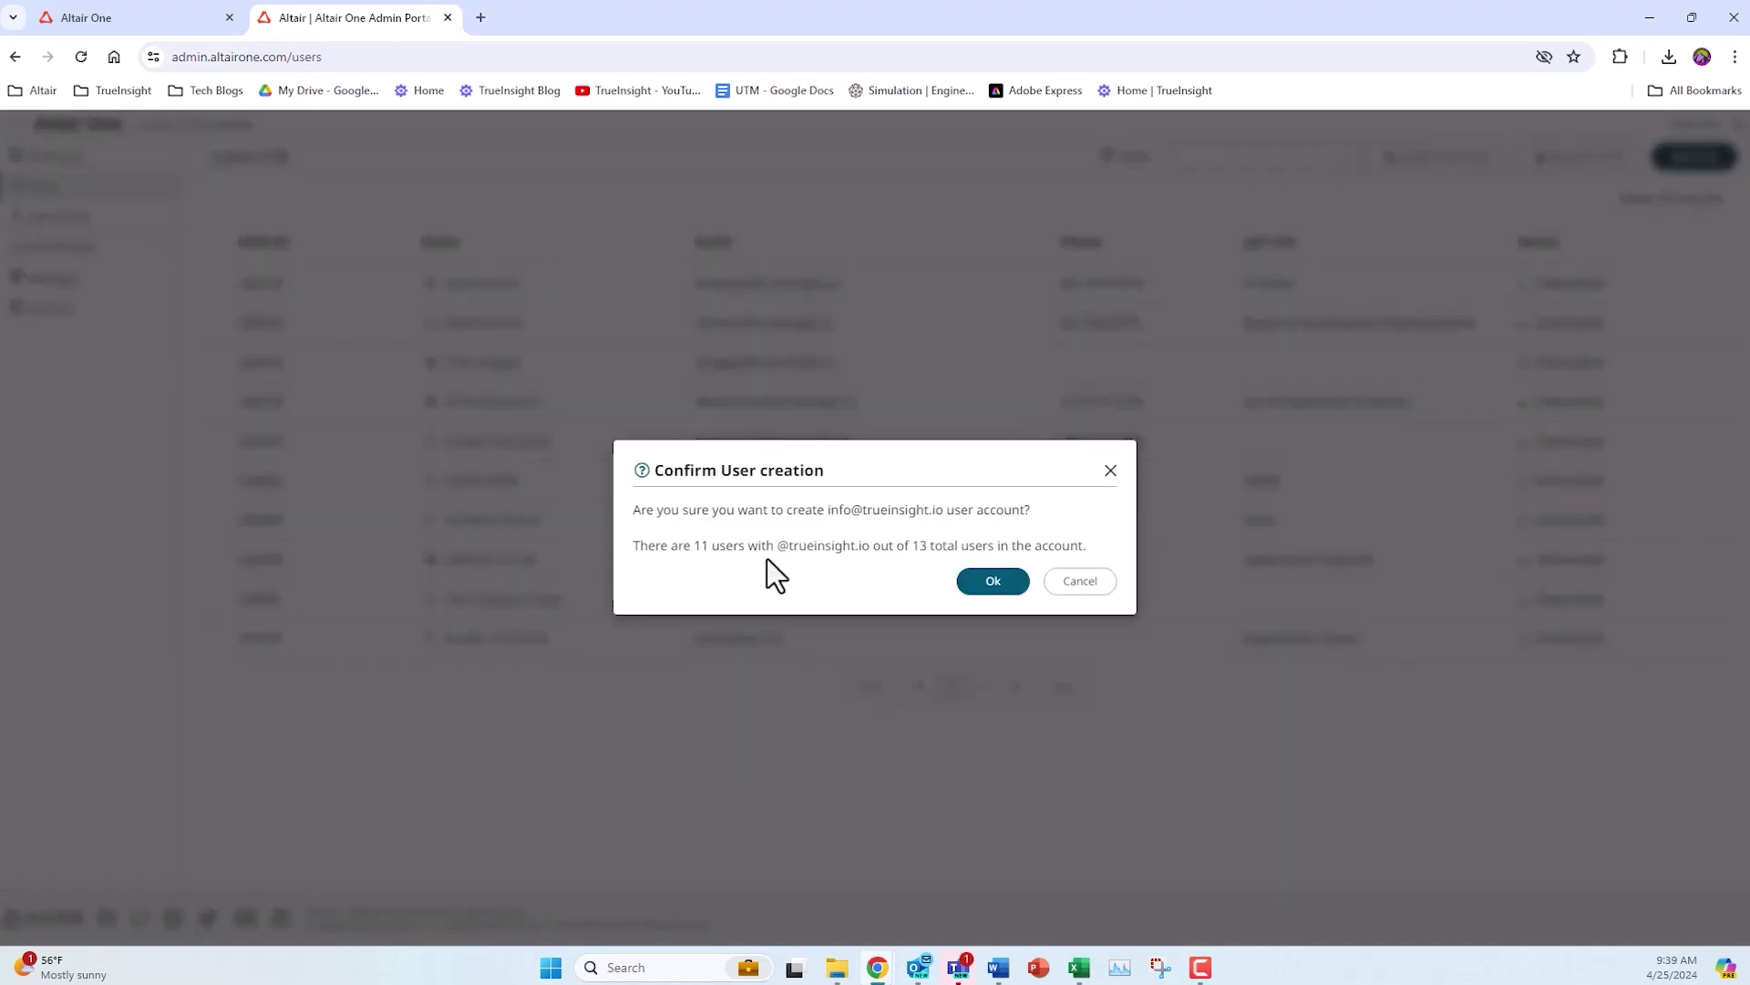
- Confirm the new user, then open an existing user's details, keeping the Admin role and checking SSO/onboarding status
click(992, 581)
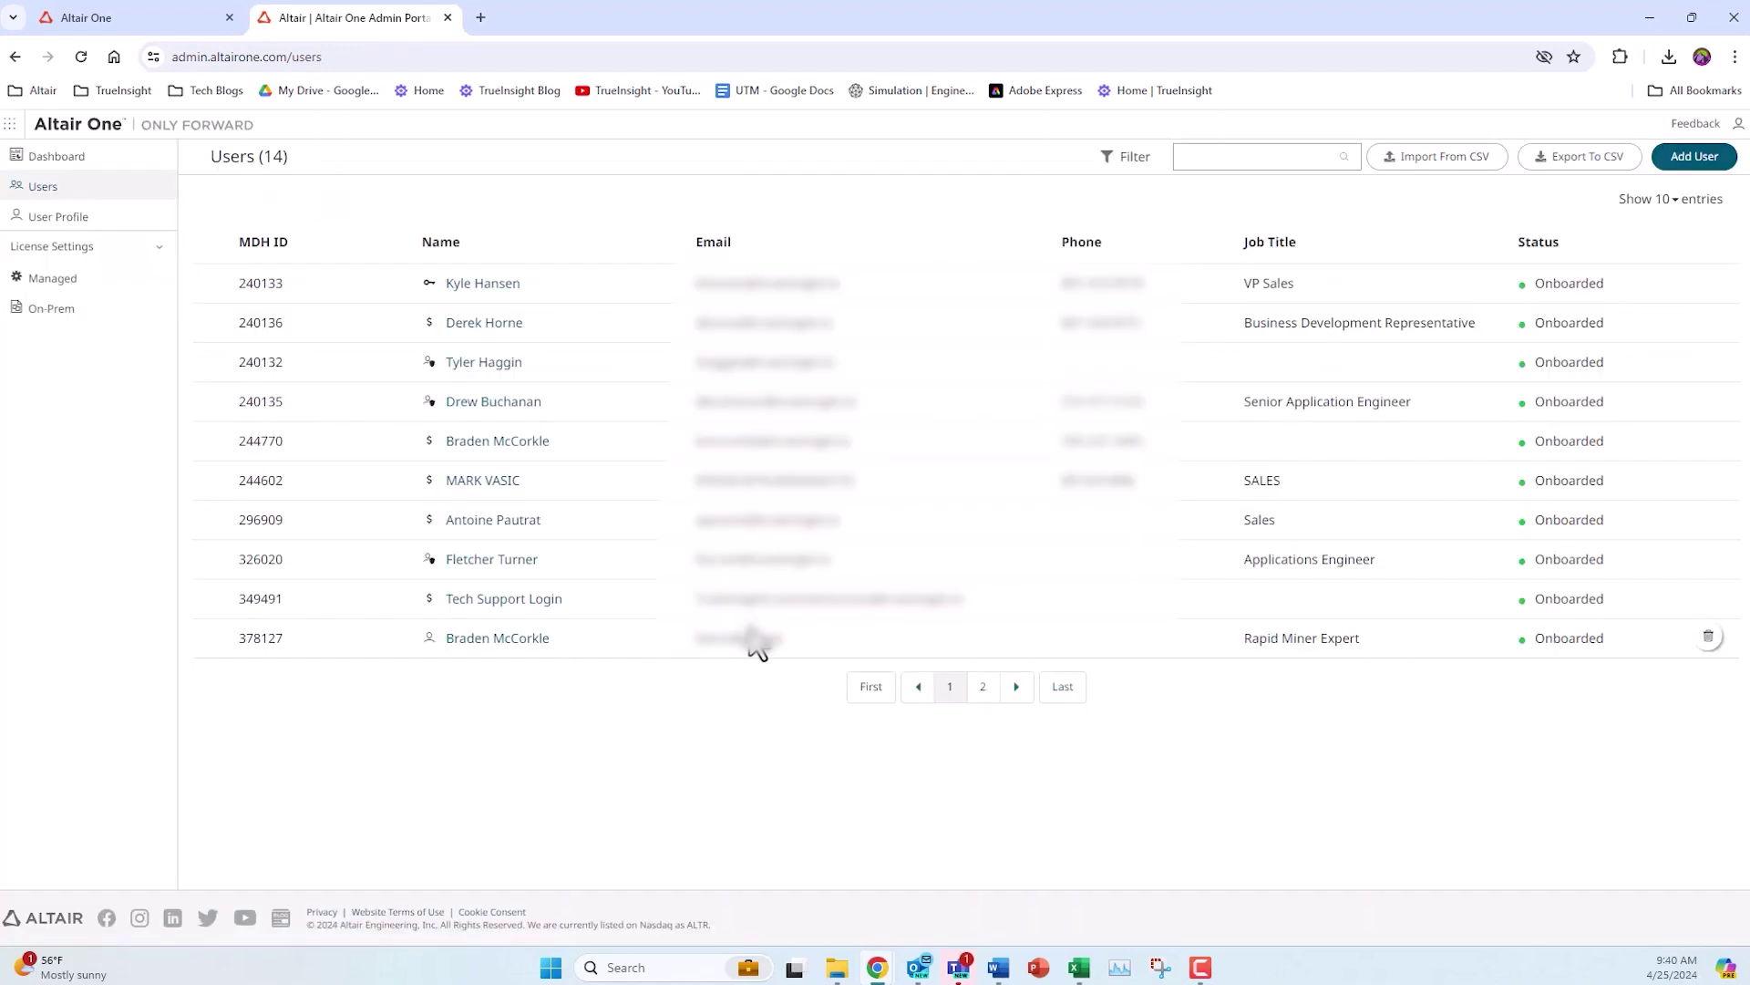
click(484, 362)
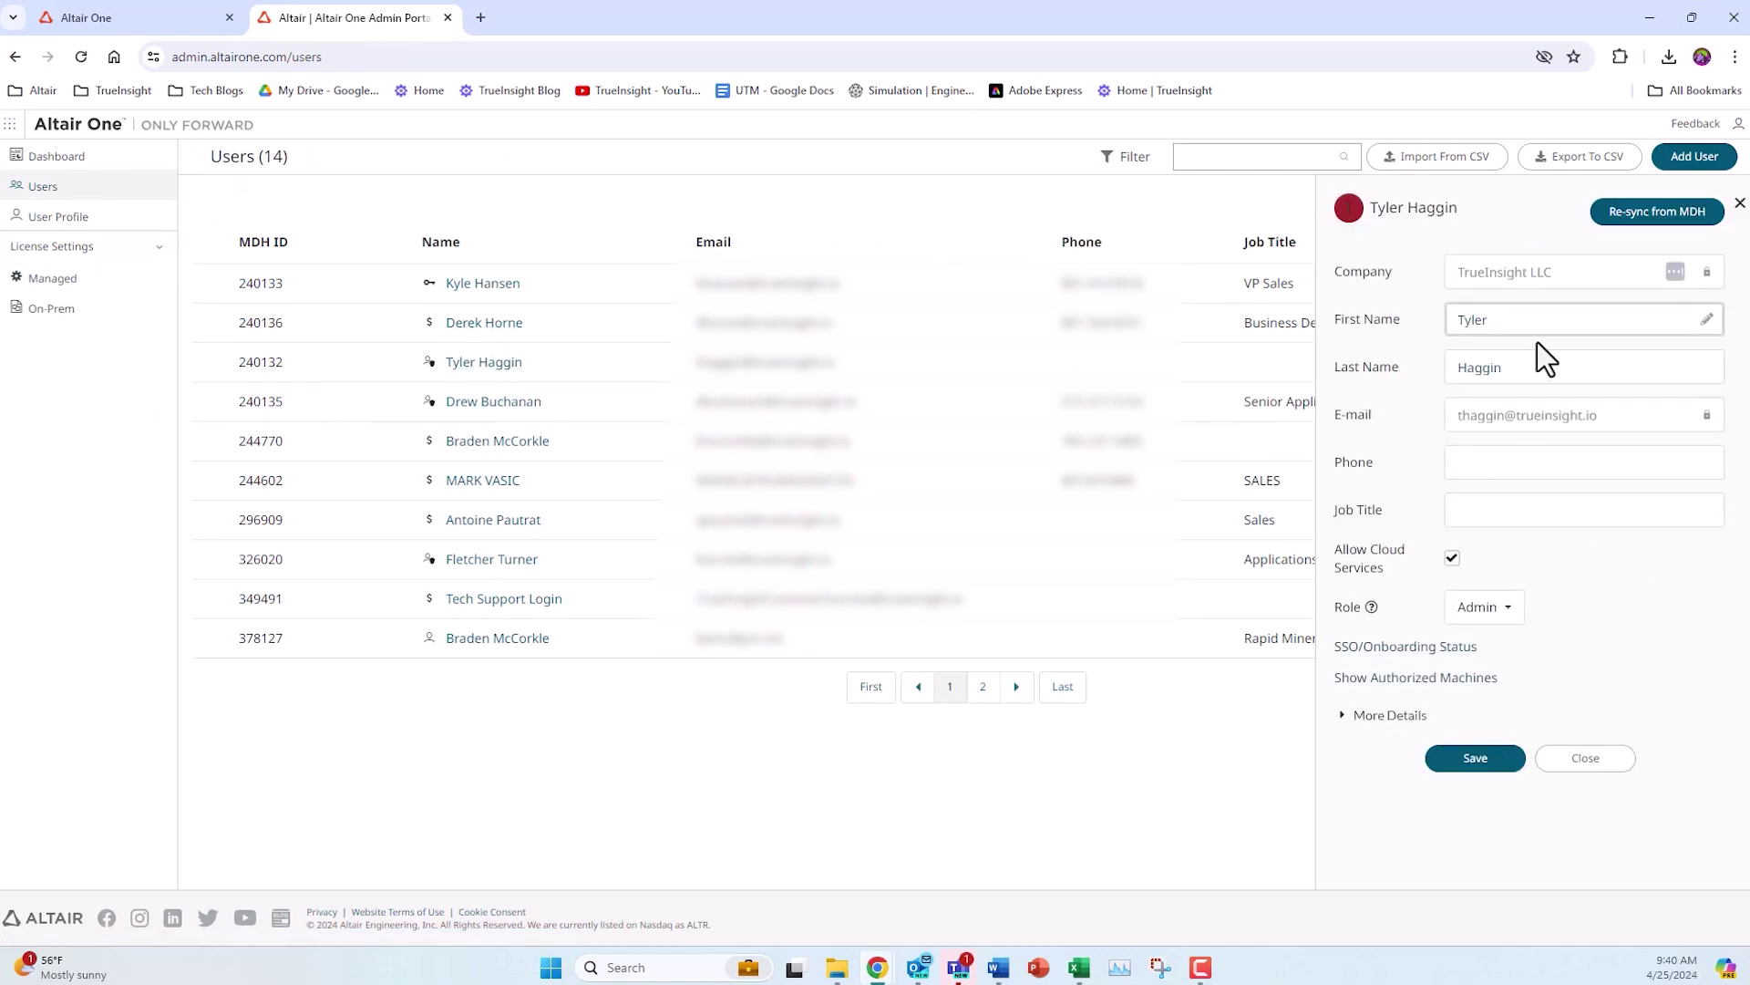
click(1495, 509)
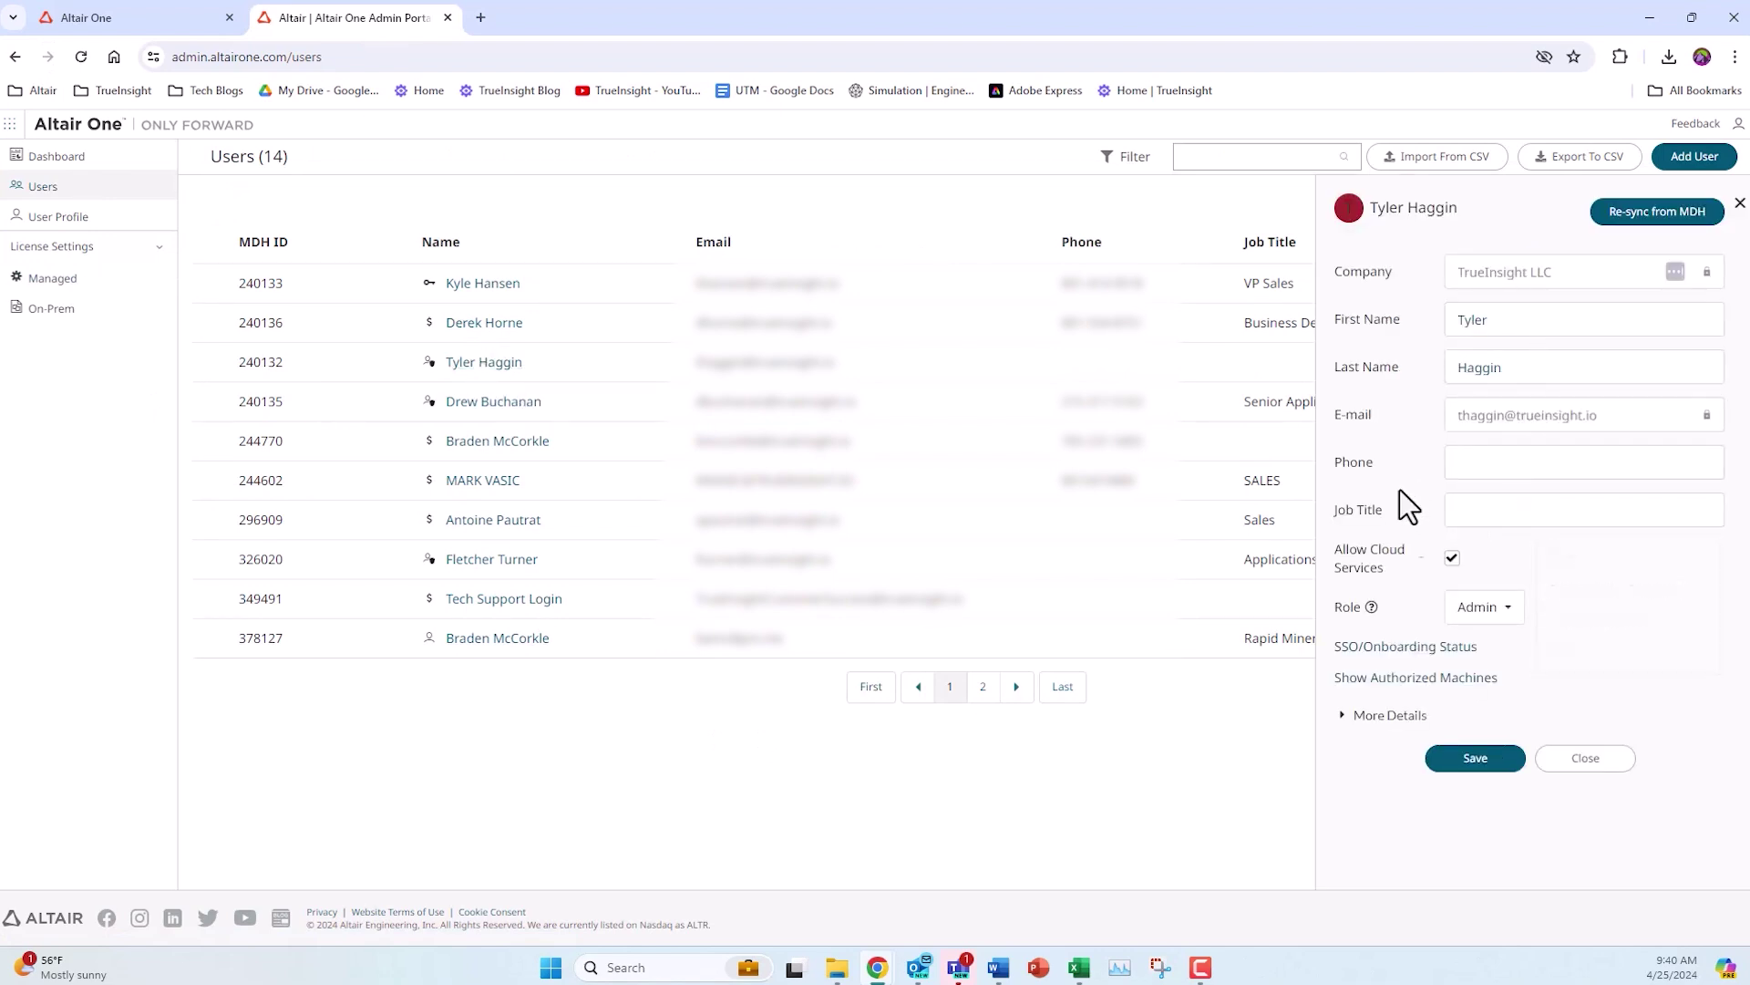
click(1488, 609)
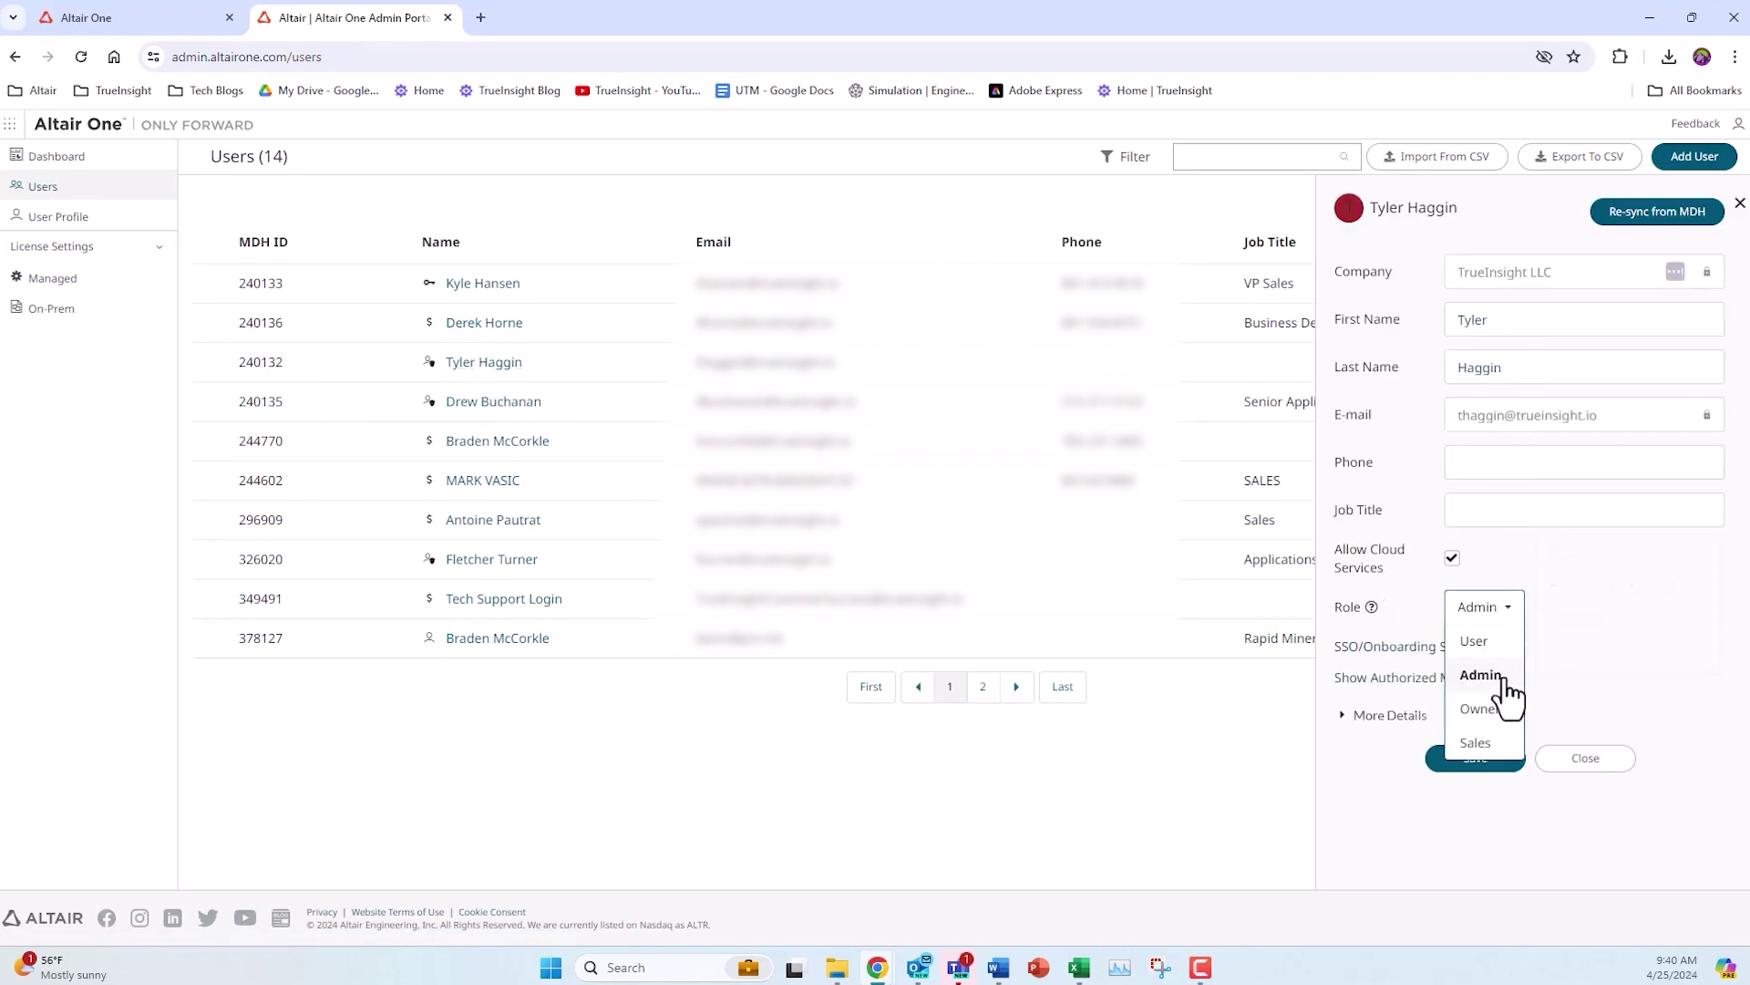
click(1500, 674)
click(1455, 649)
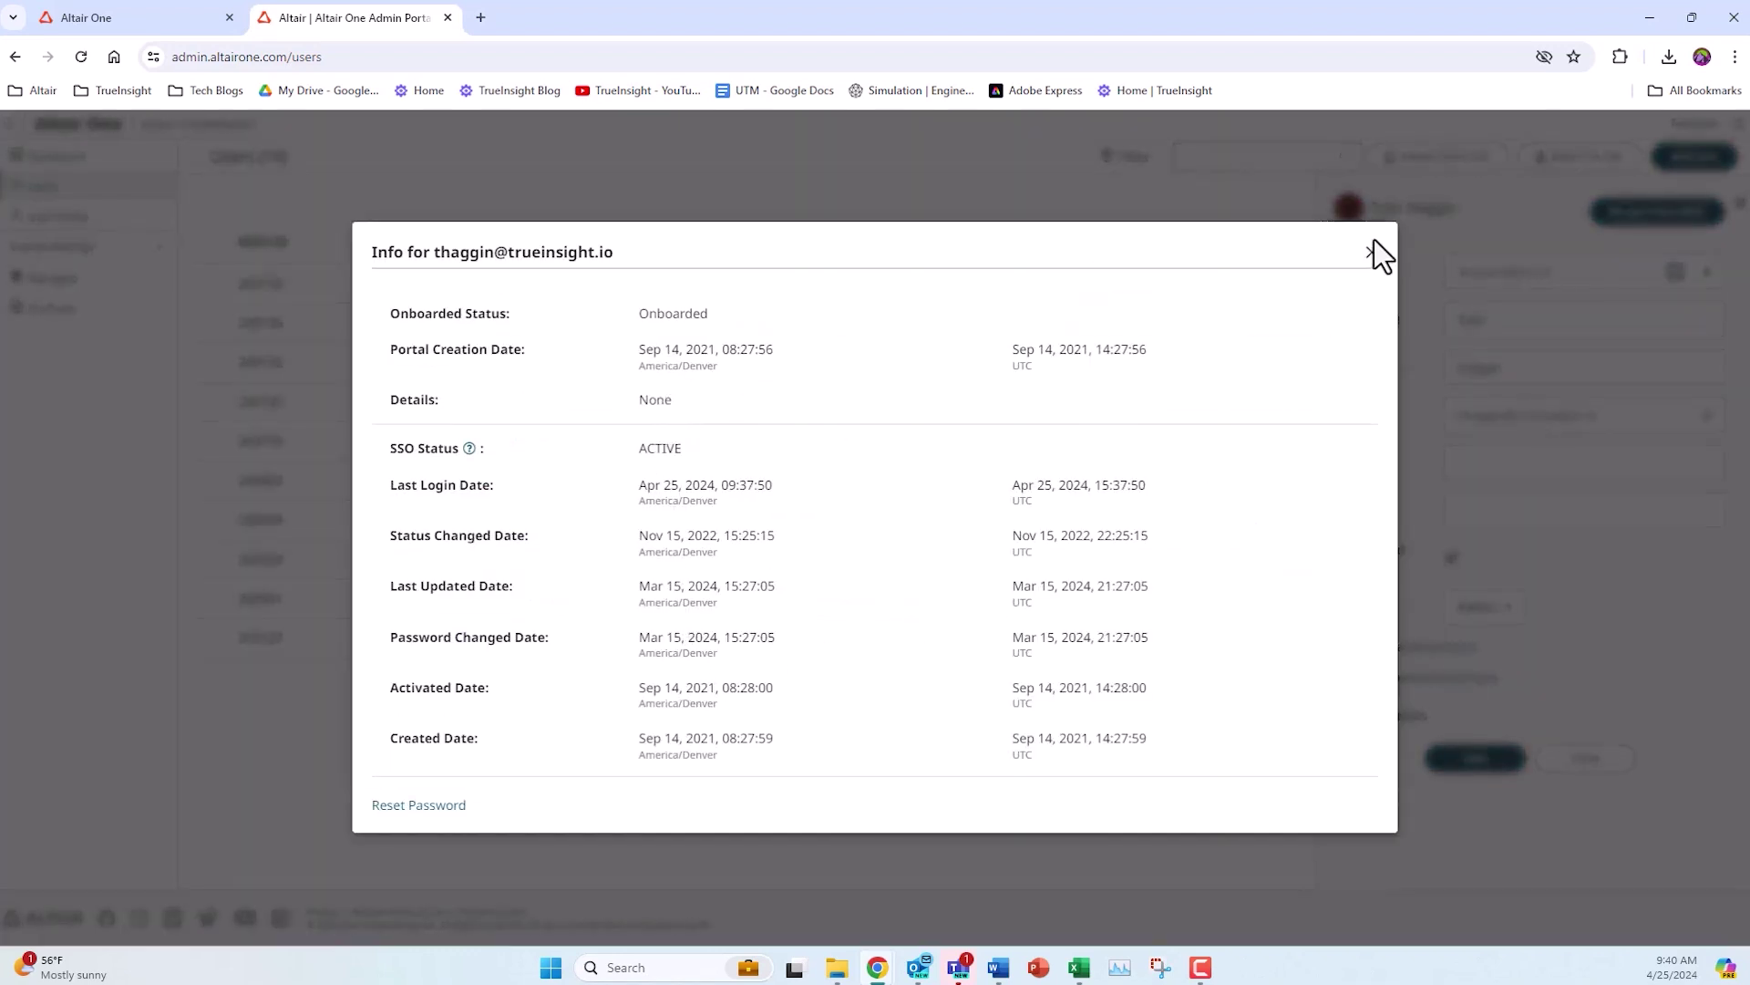
click(1371, 258)
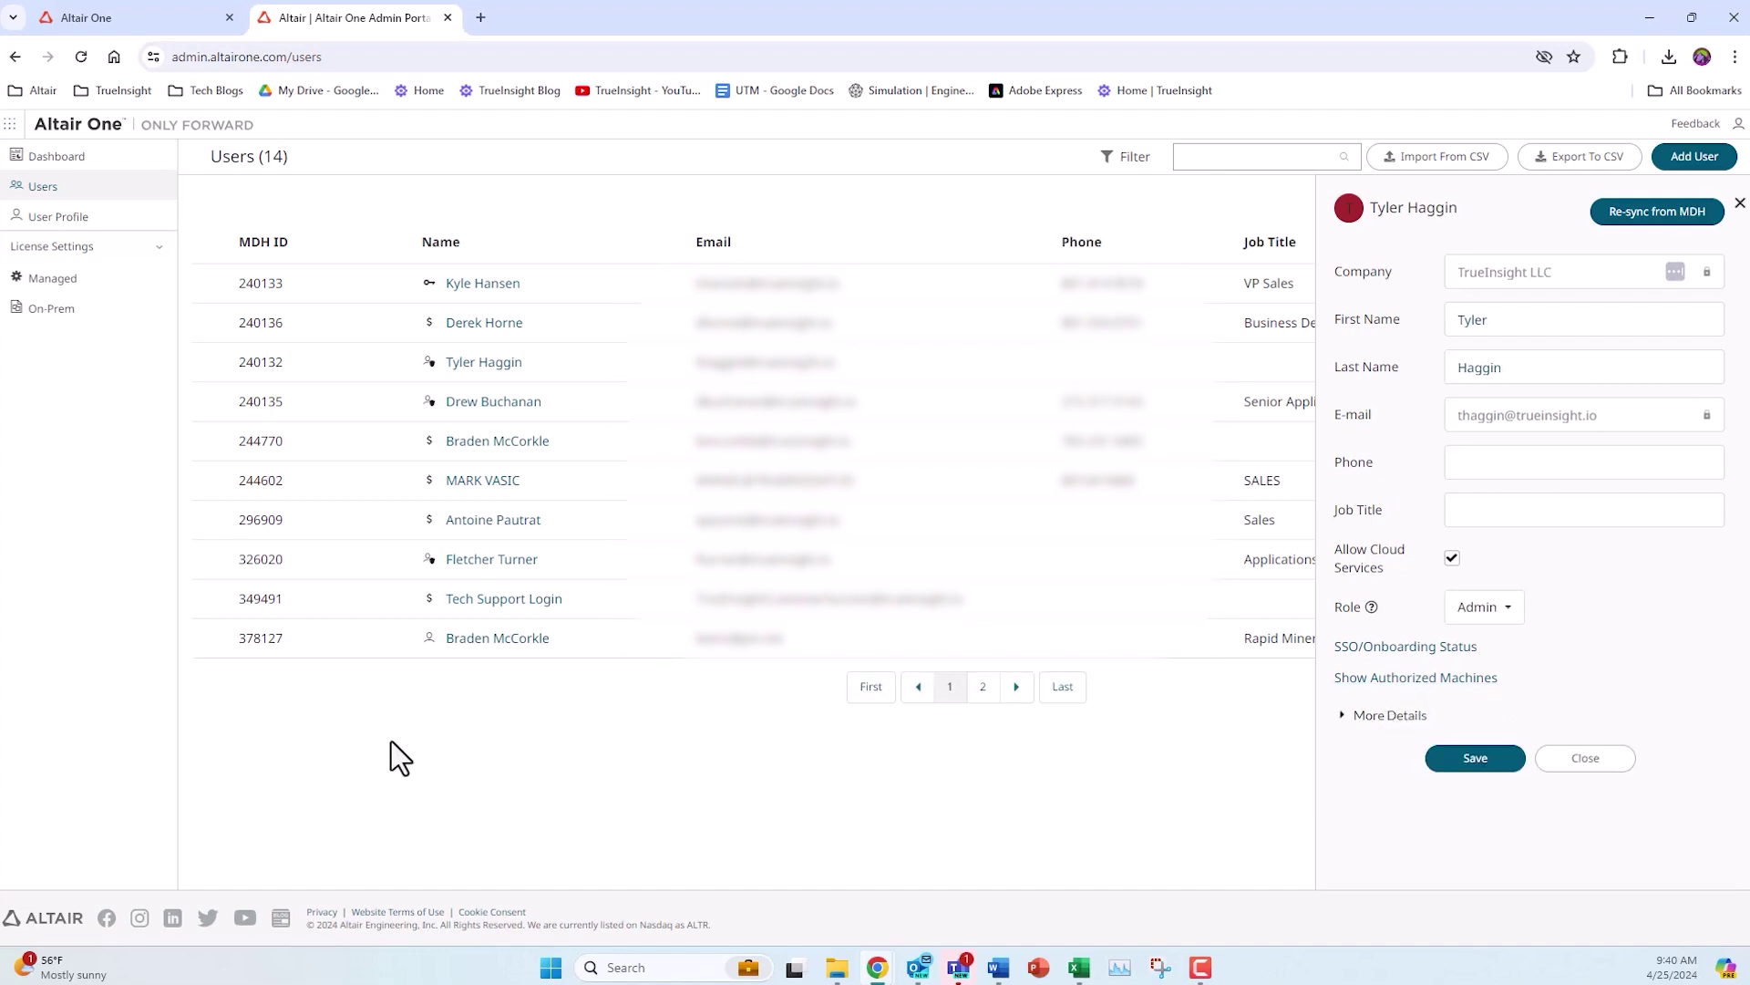
- Opt into Altair marketing e-mails on the User Profile, then return to the managed License Settings
click(77, 220)
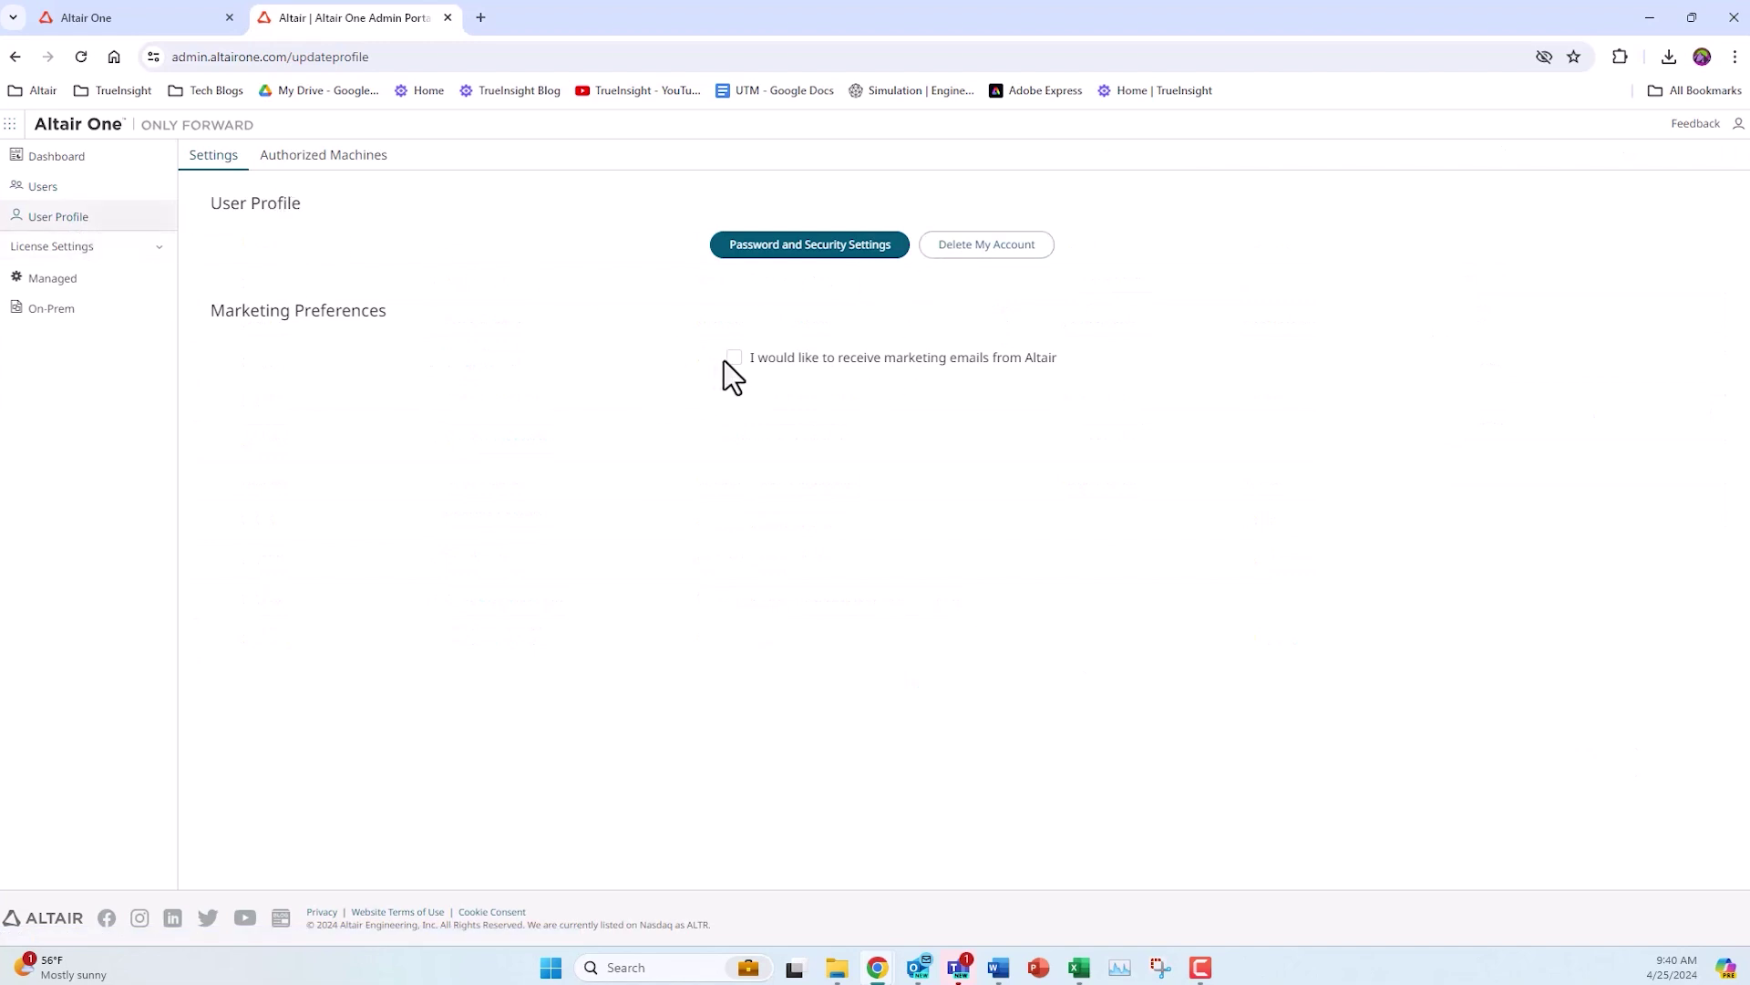
click(311, 162)
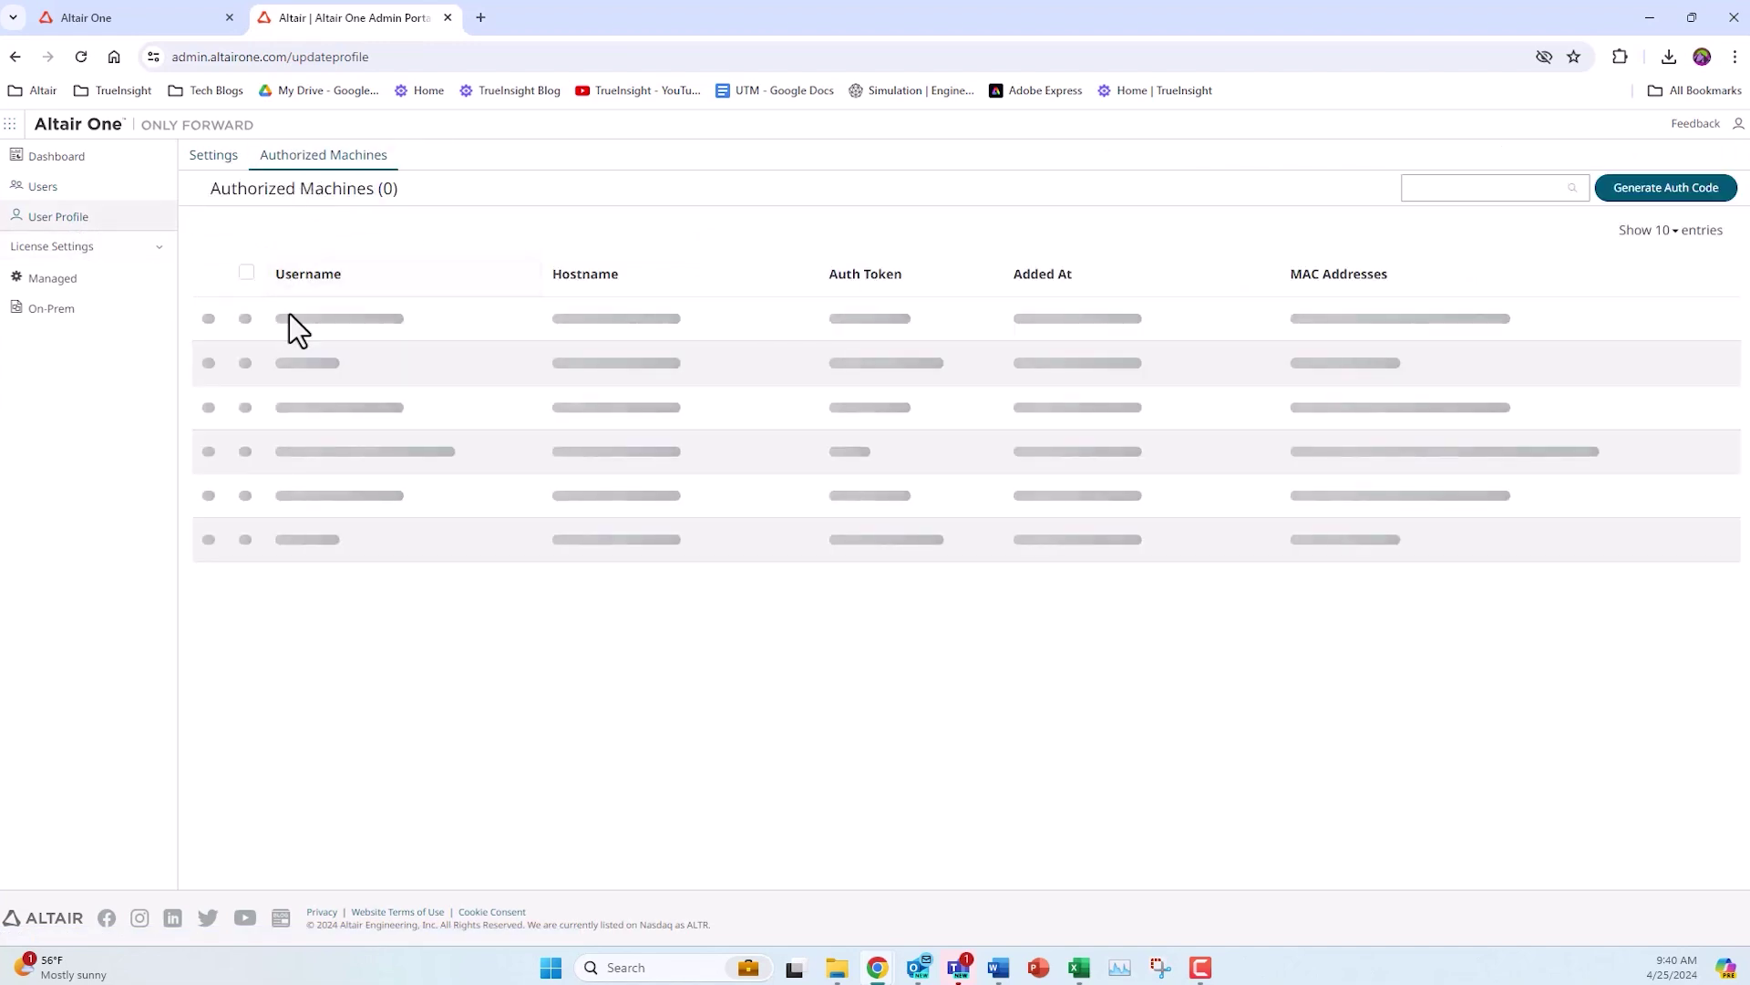
click(210, 165)
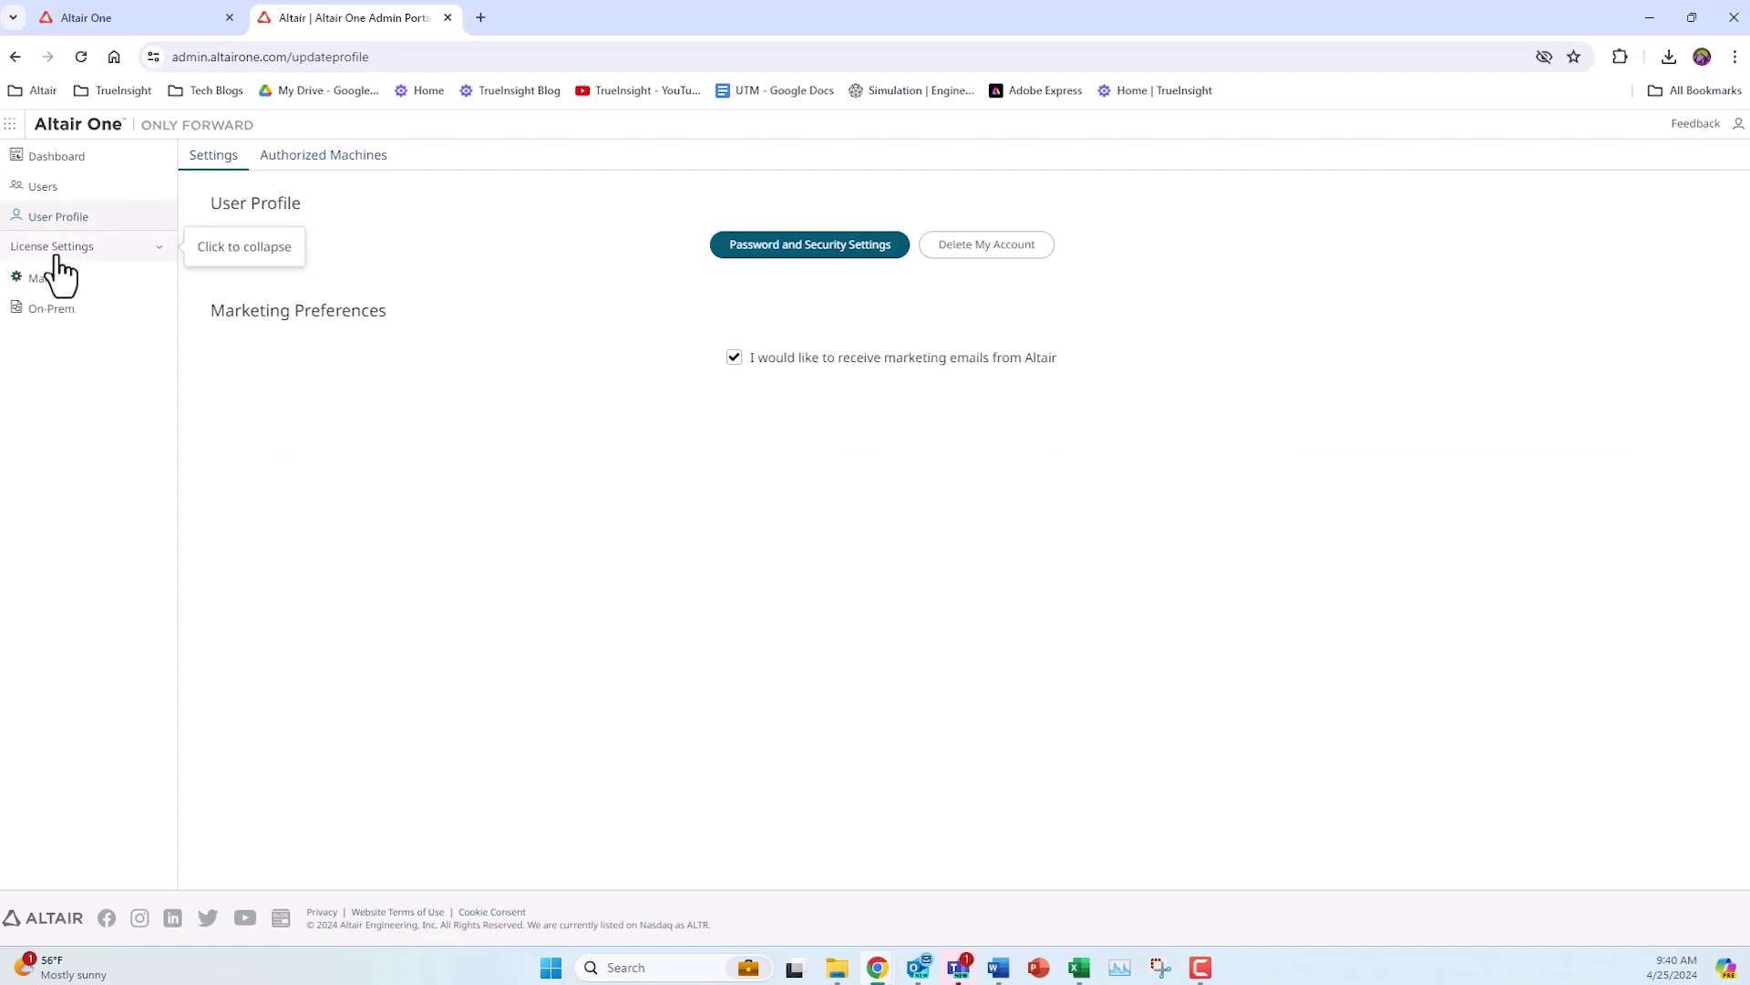
click(54, 276)
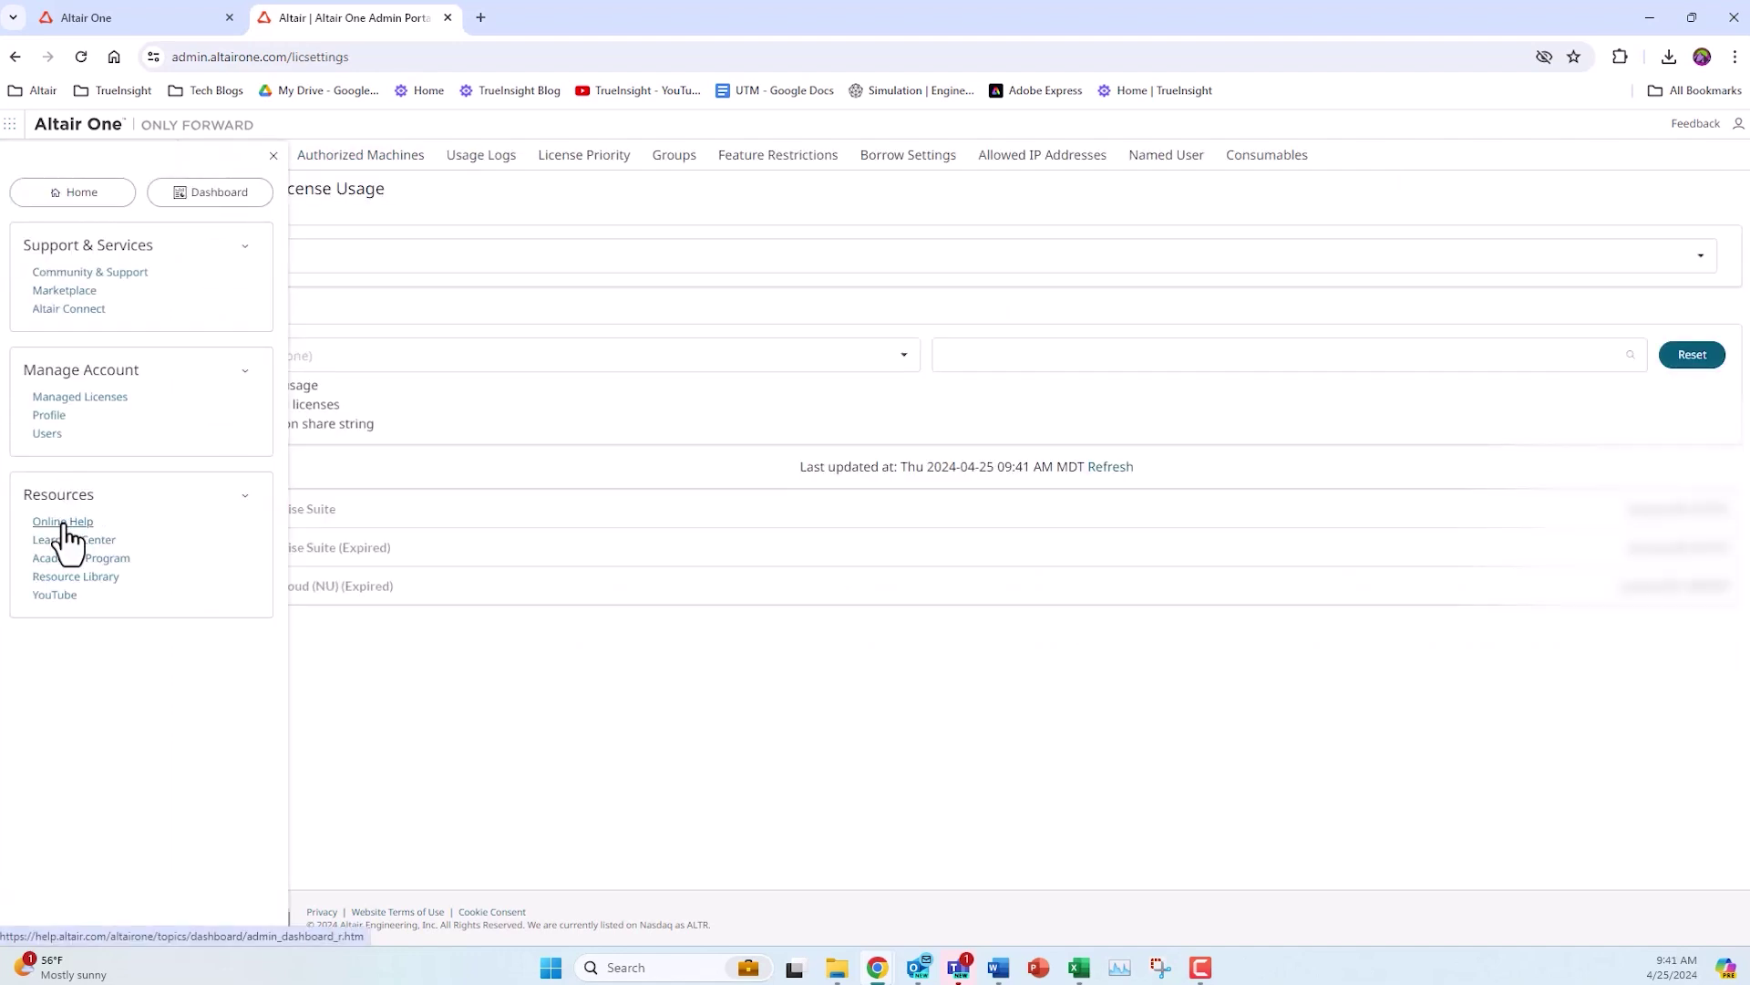
click(63, 524)
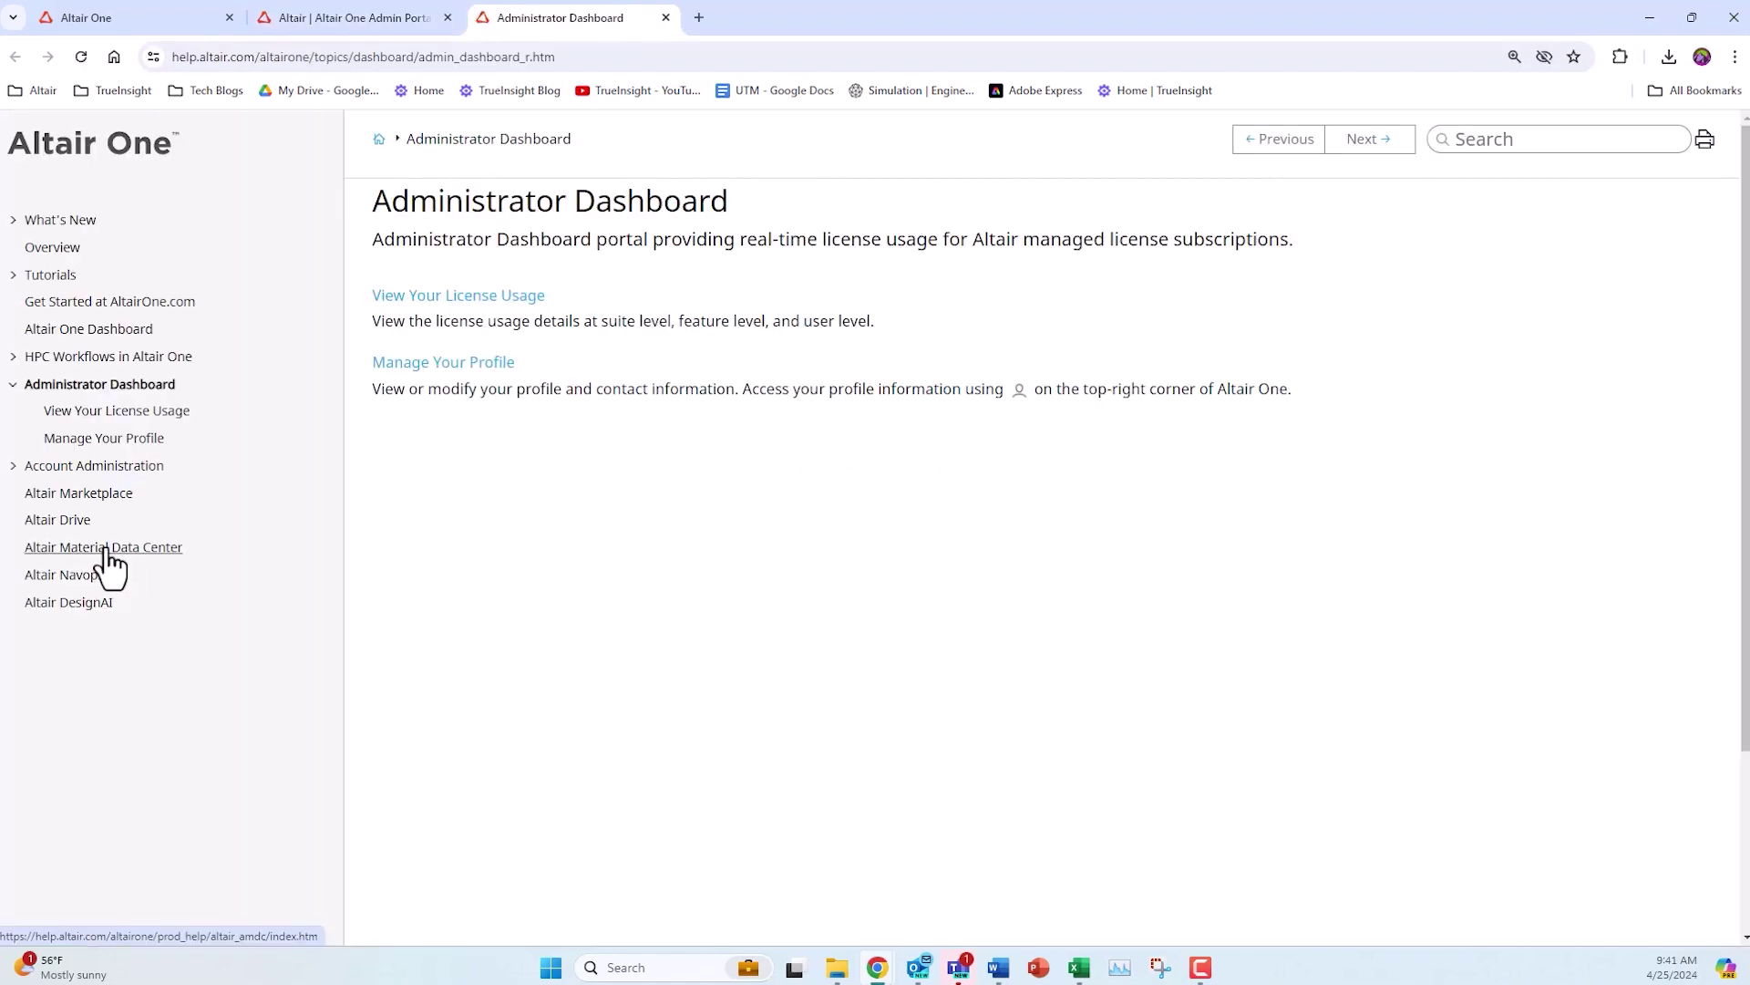
click(117, 173)
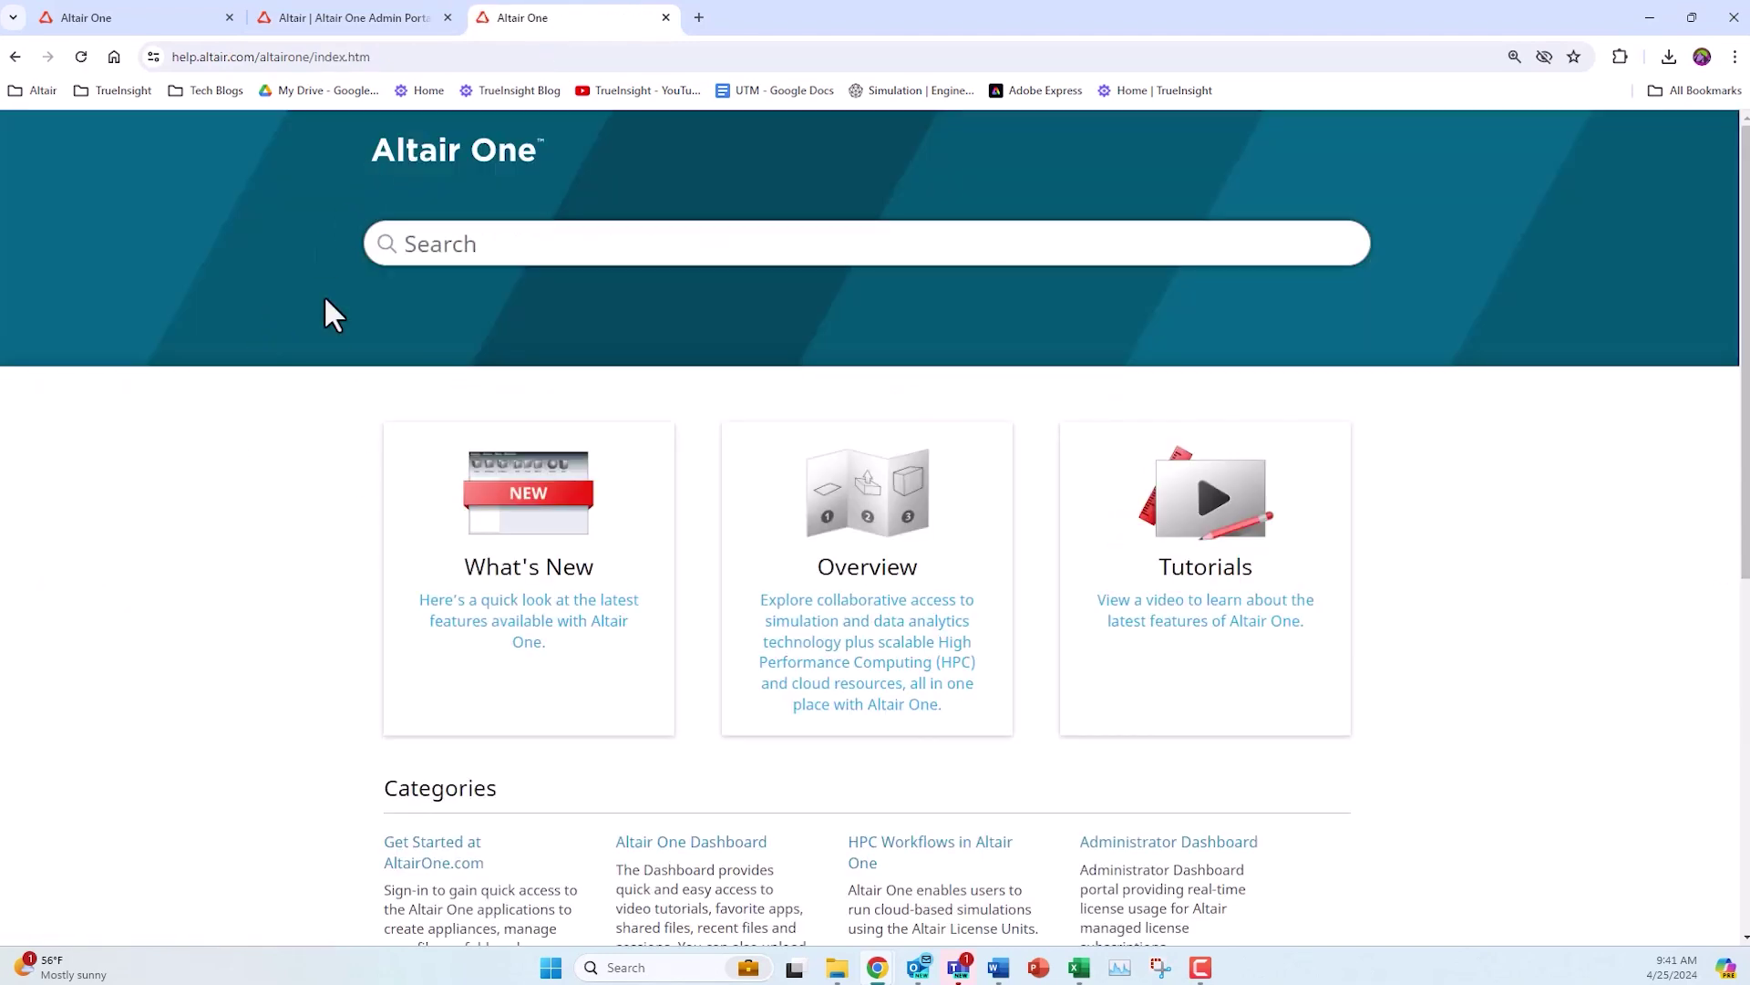
scroll(266, 691, down, 6)
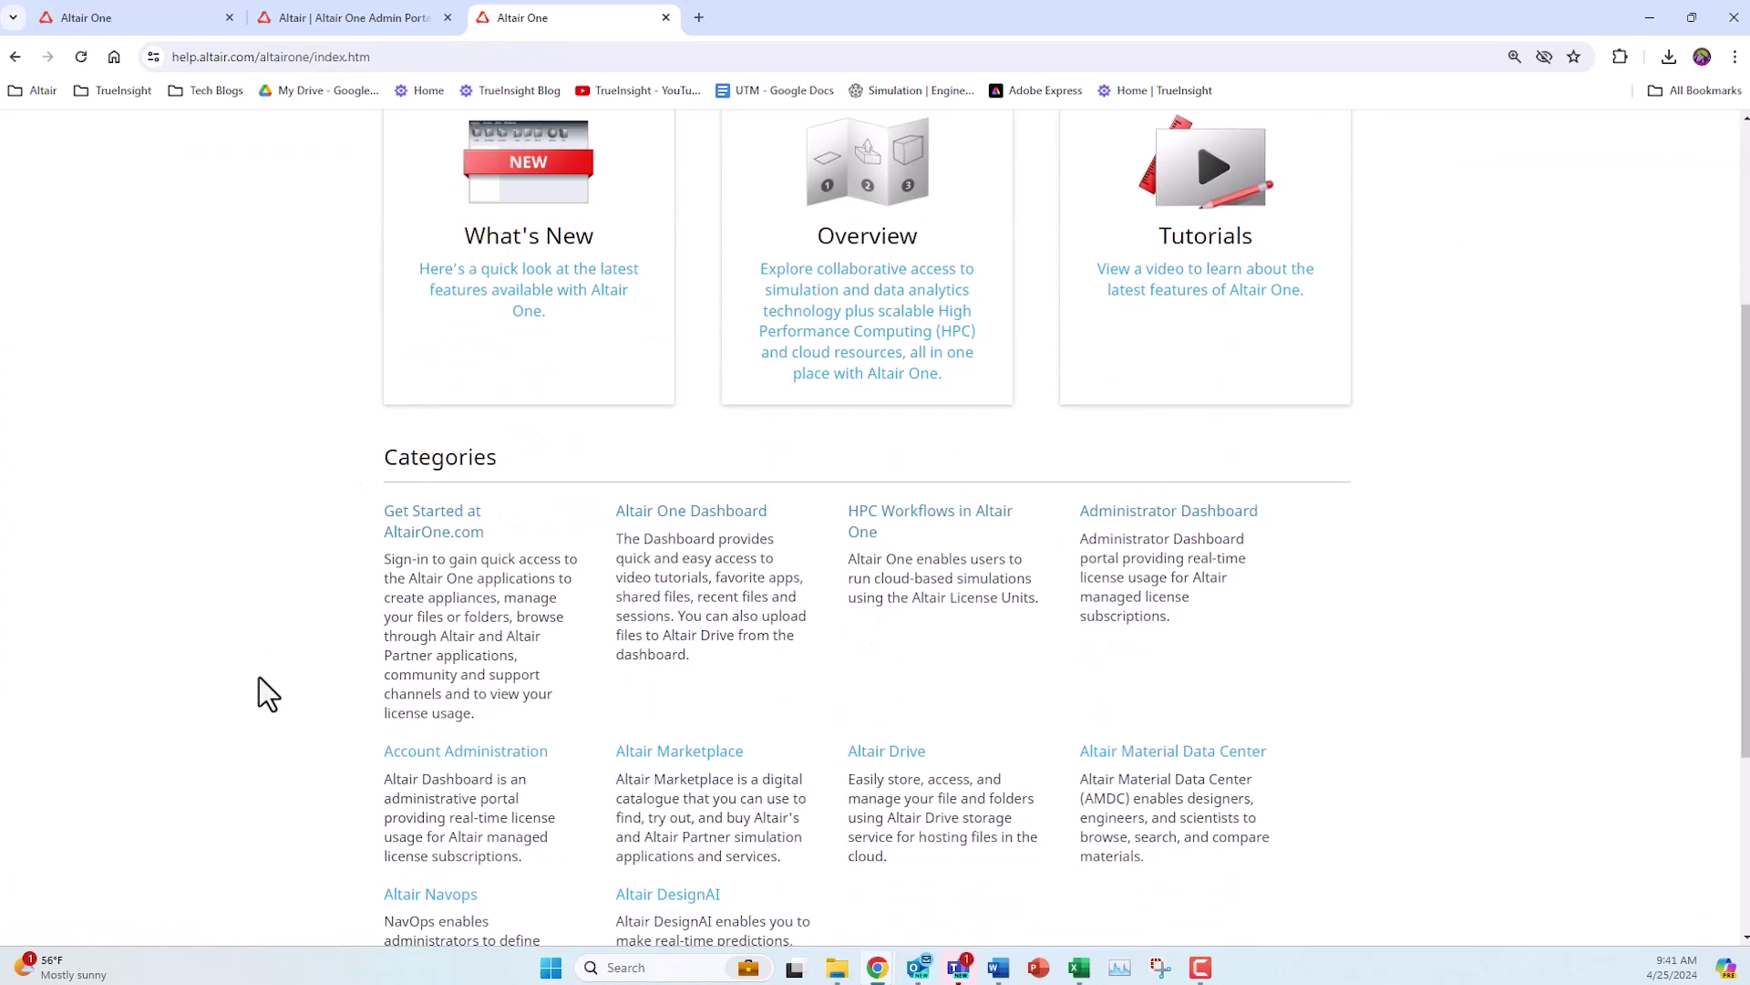
scroll(259, 677, down, 2)
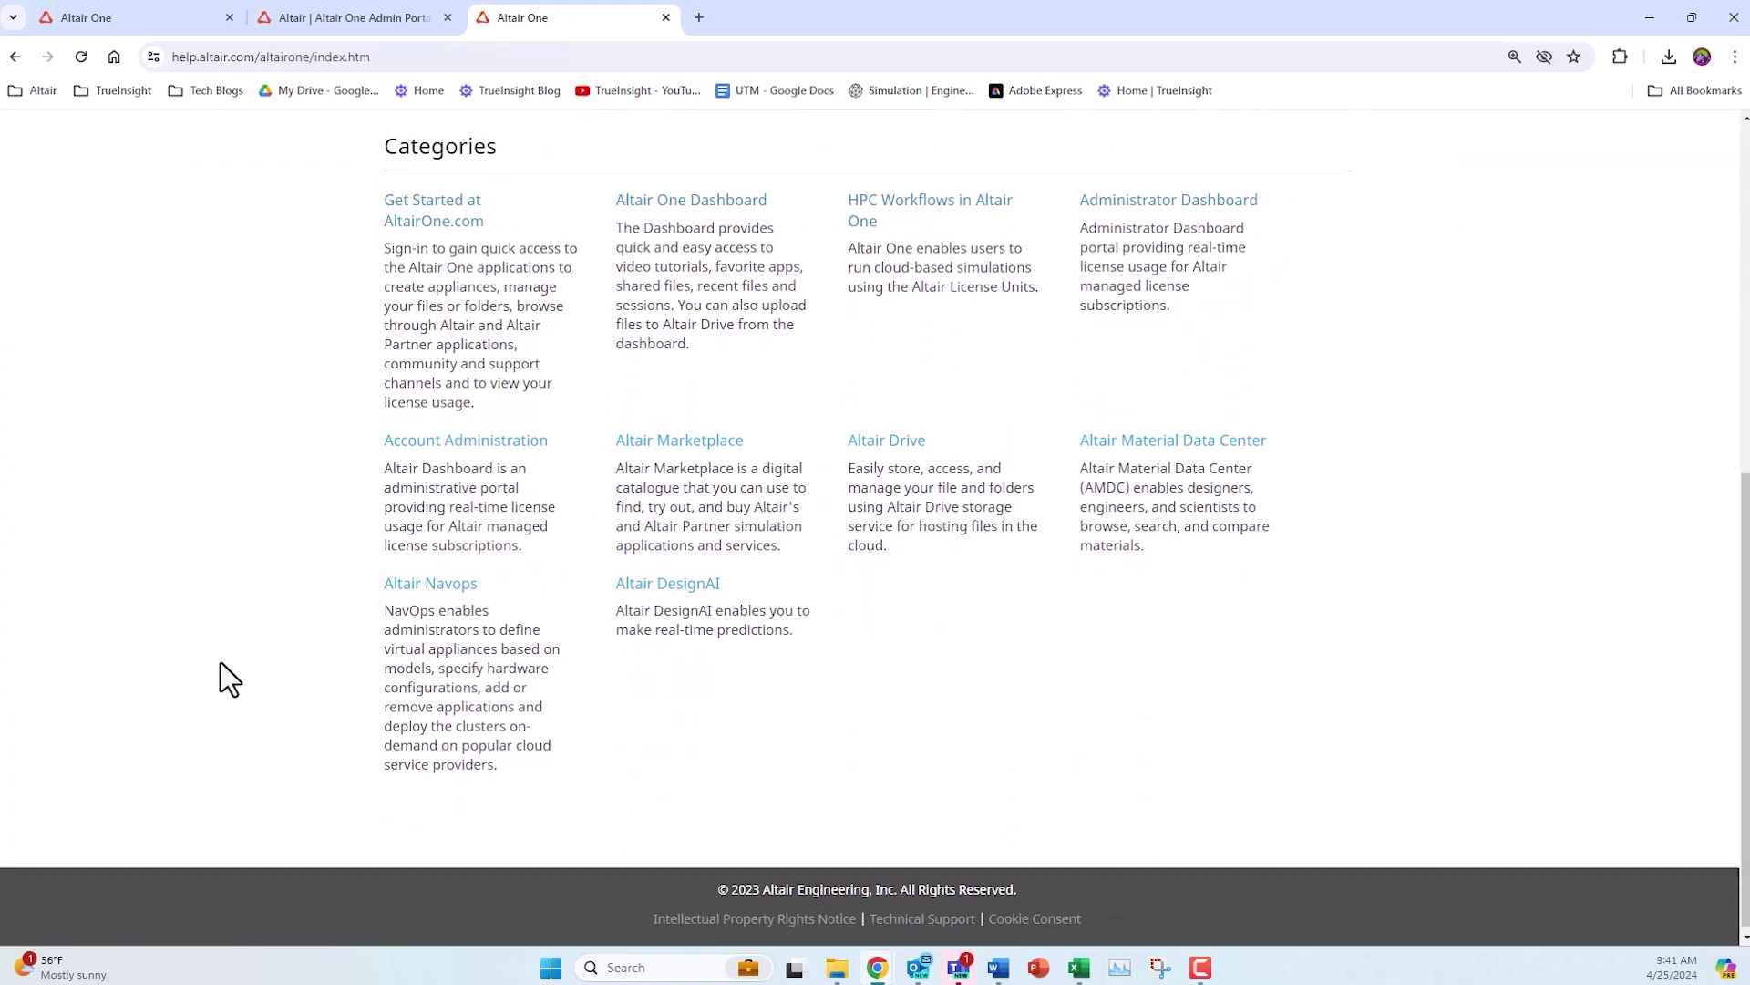
key(alt+Left)
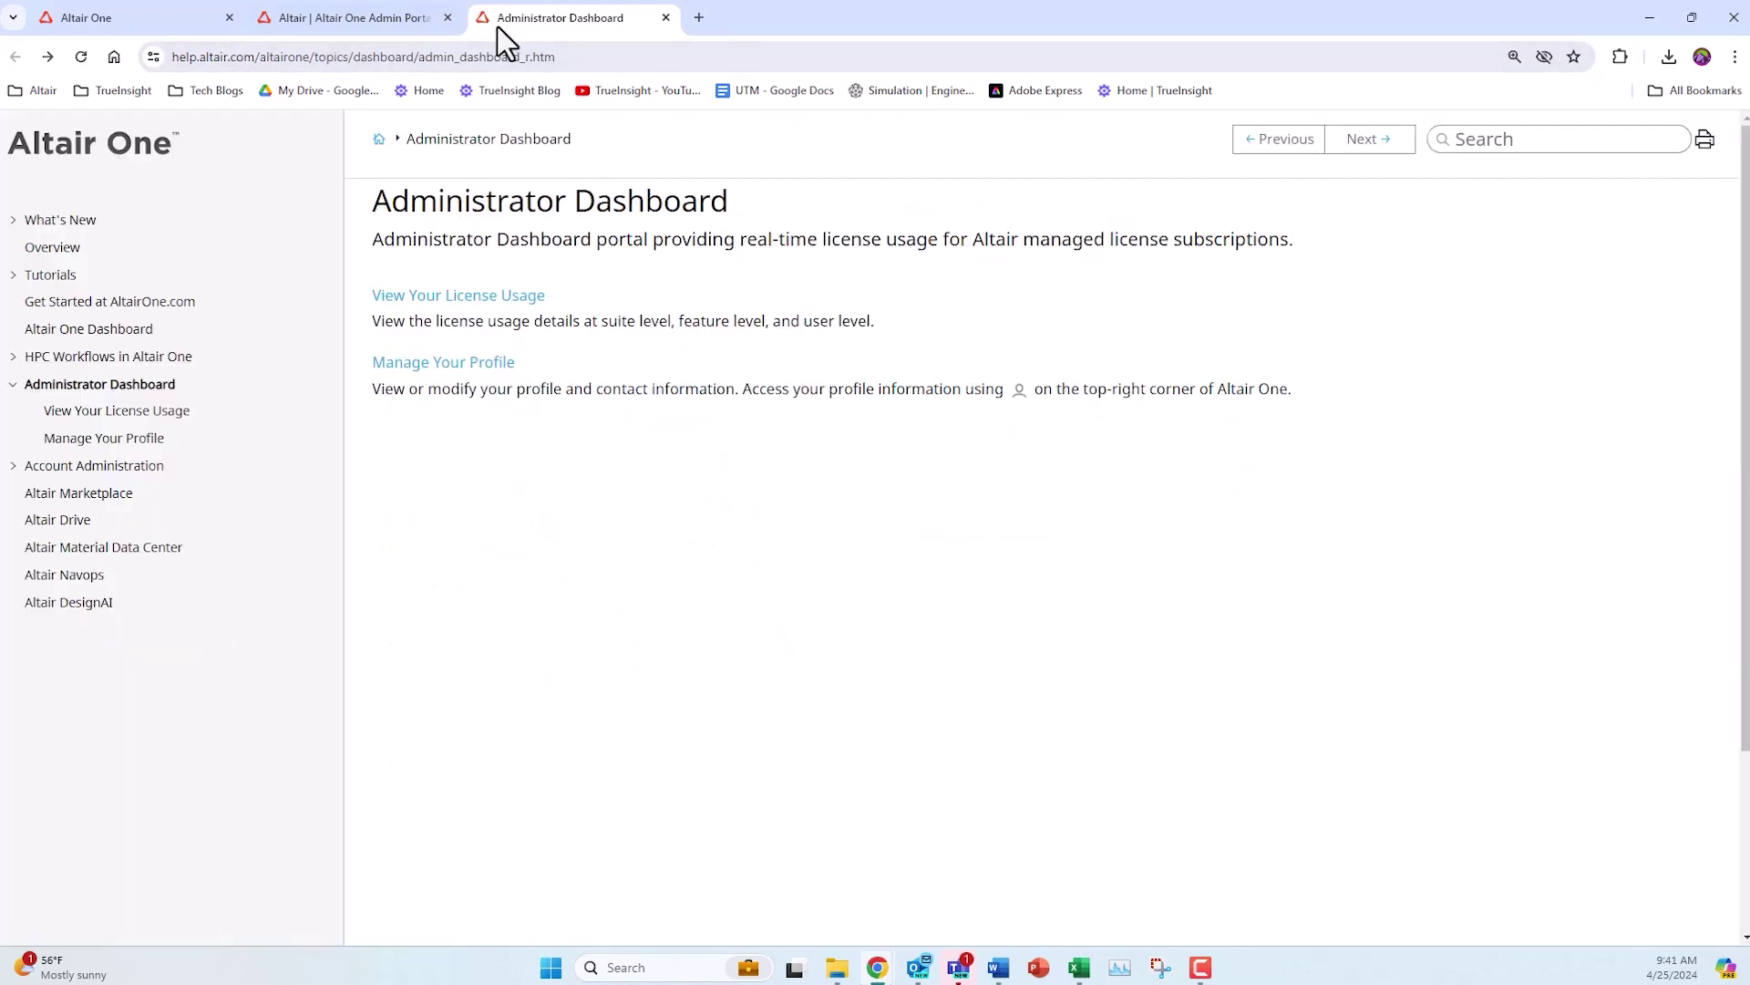
click(665, 17)
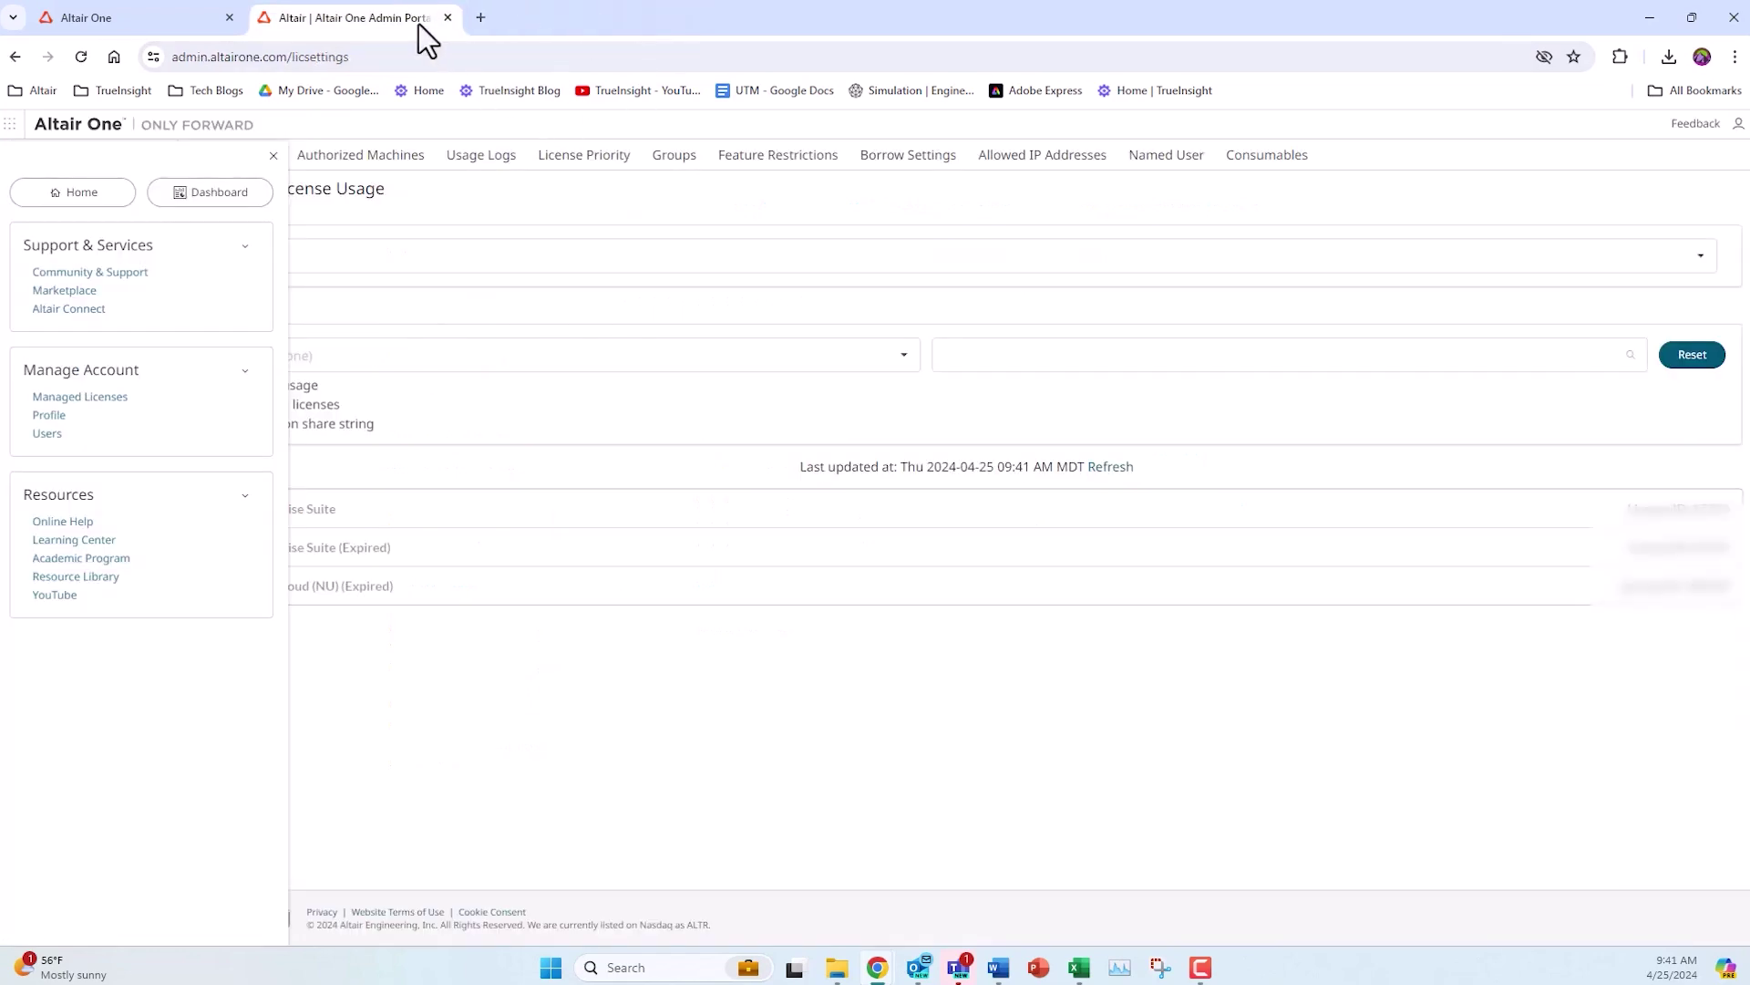
- Back in the Altair One tab, browse the My Learning dashboard in the Learning Center
click(146, 25)
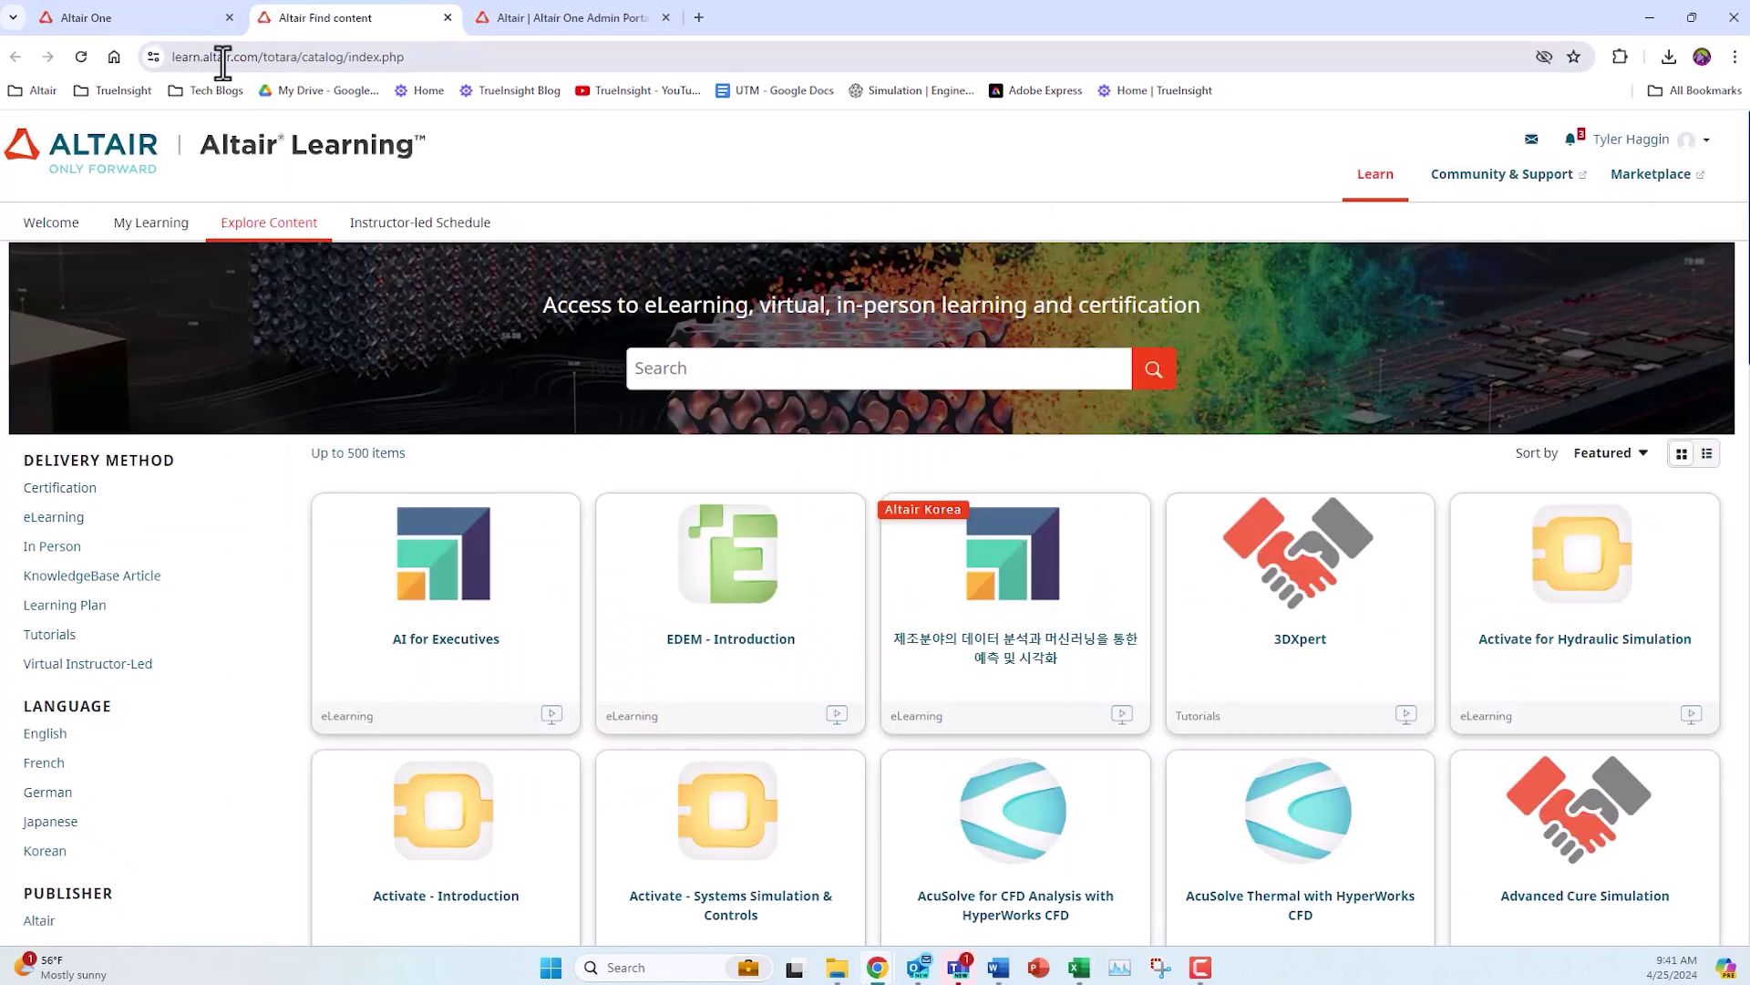
click(152, 224)
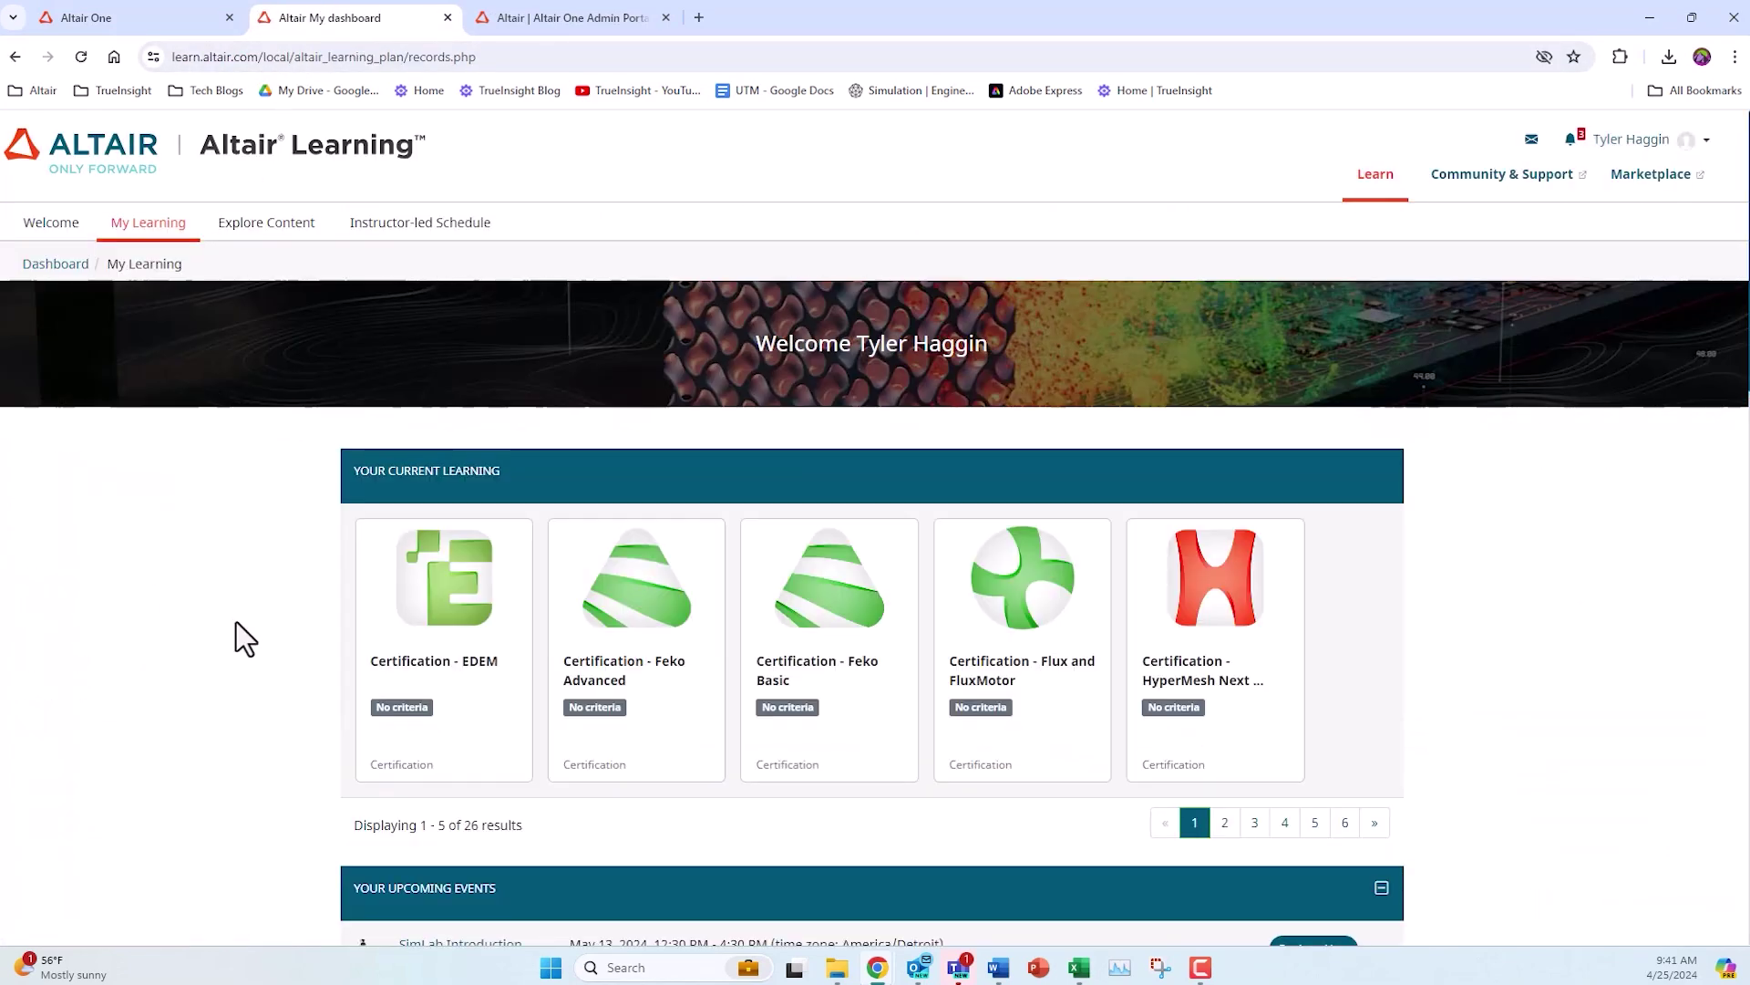
scroll(244, 665, down, 5)
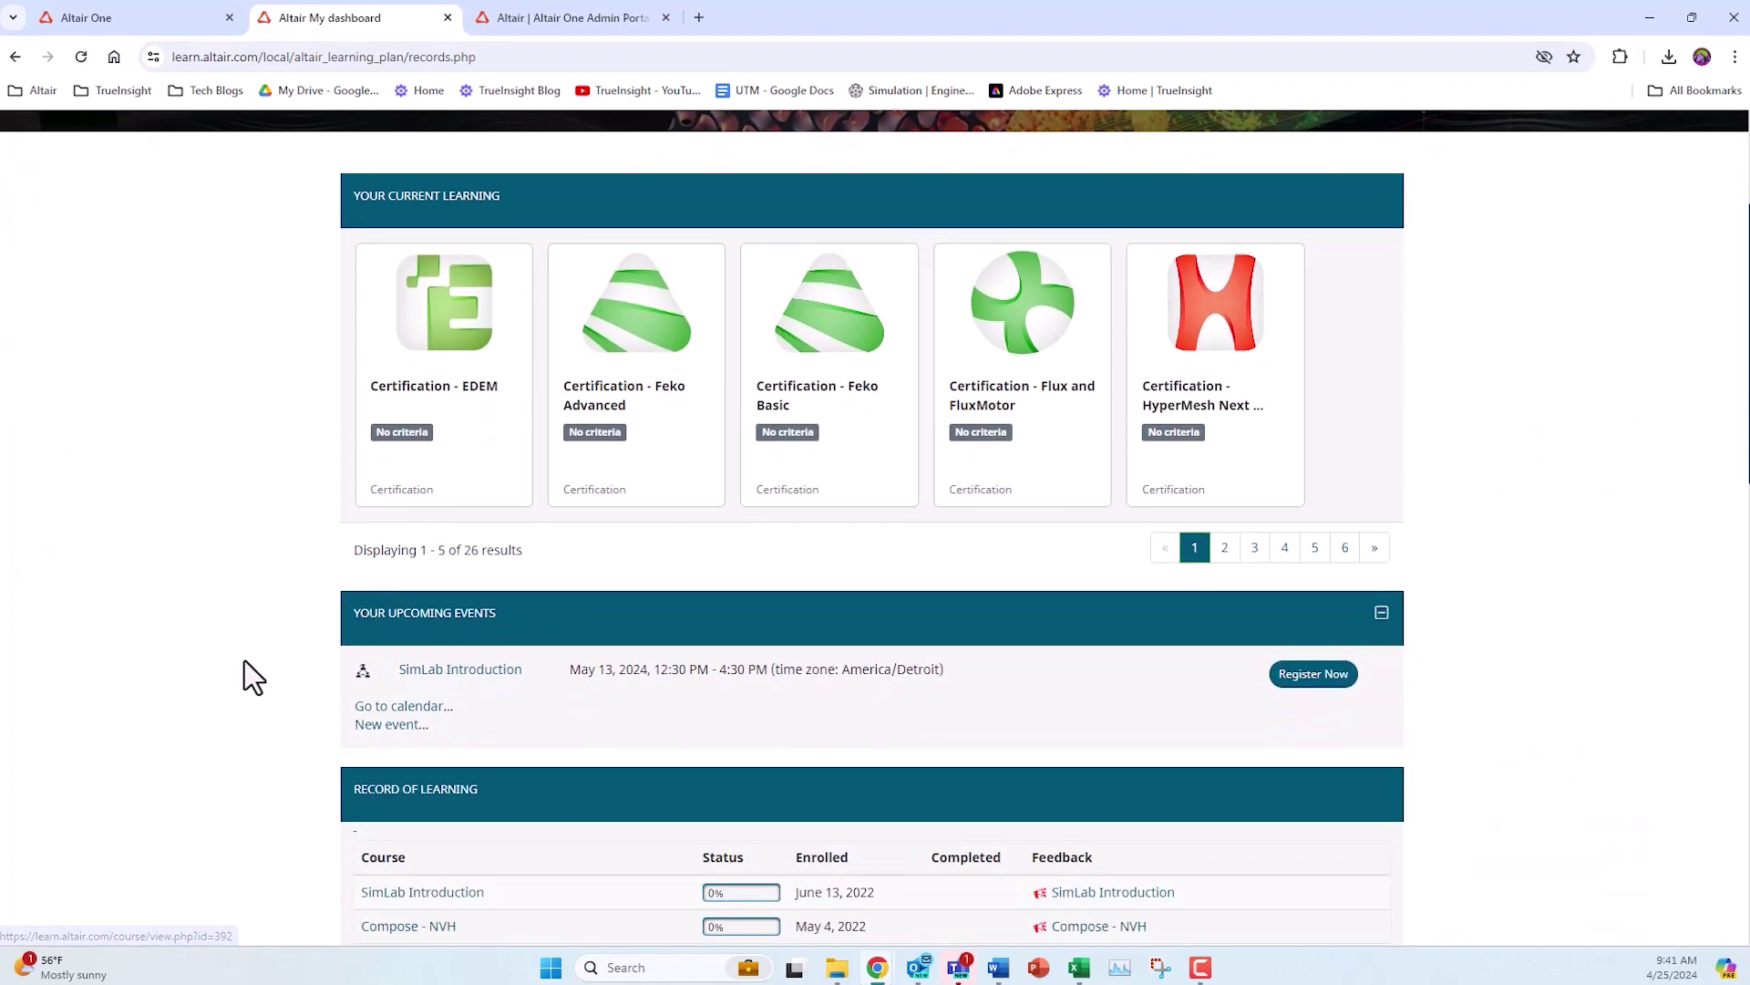
scroll(777, 806, down, 5)
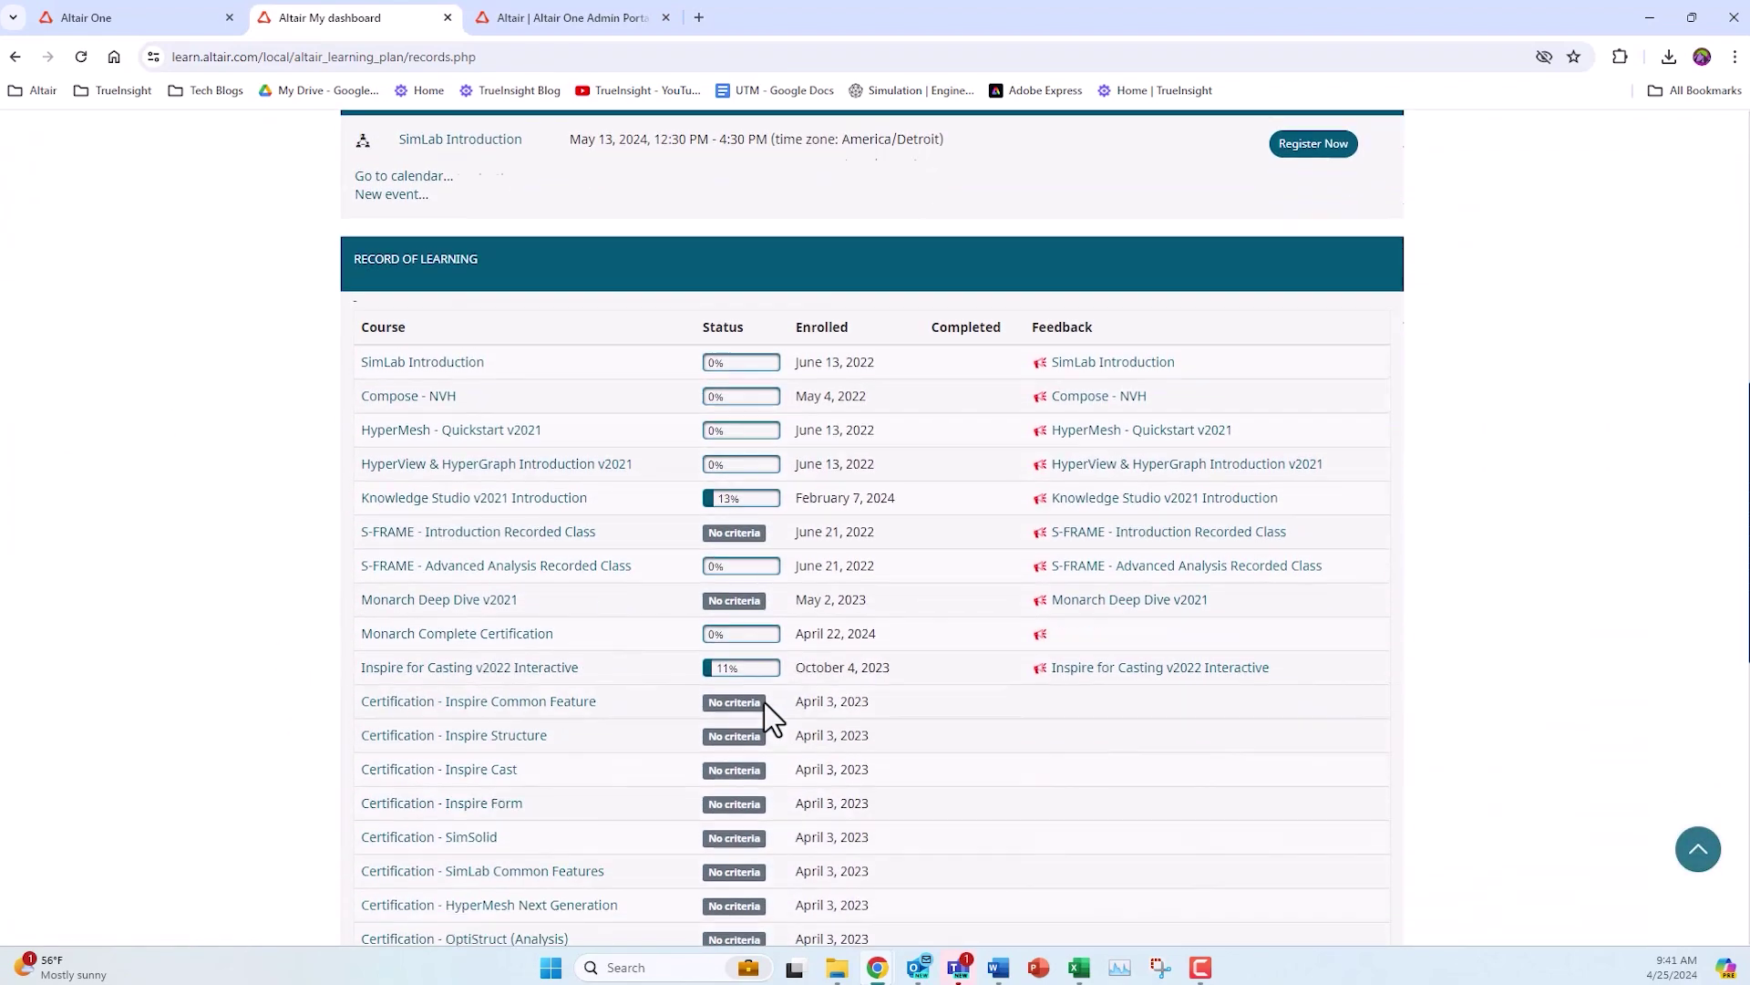
scroll(262, 765, up, 10)
- Filter the catalog to English eLearning and start the Design for Additive Manufacturing course
click(279, 227)
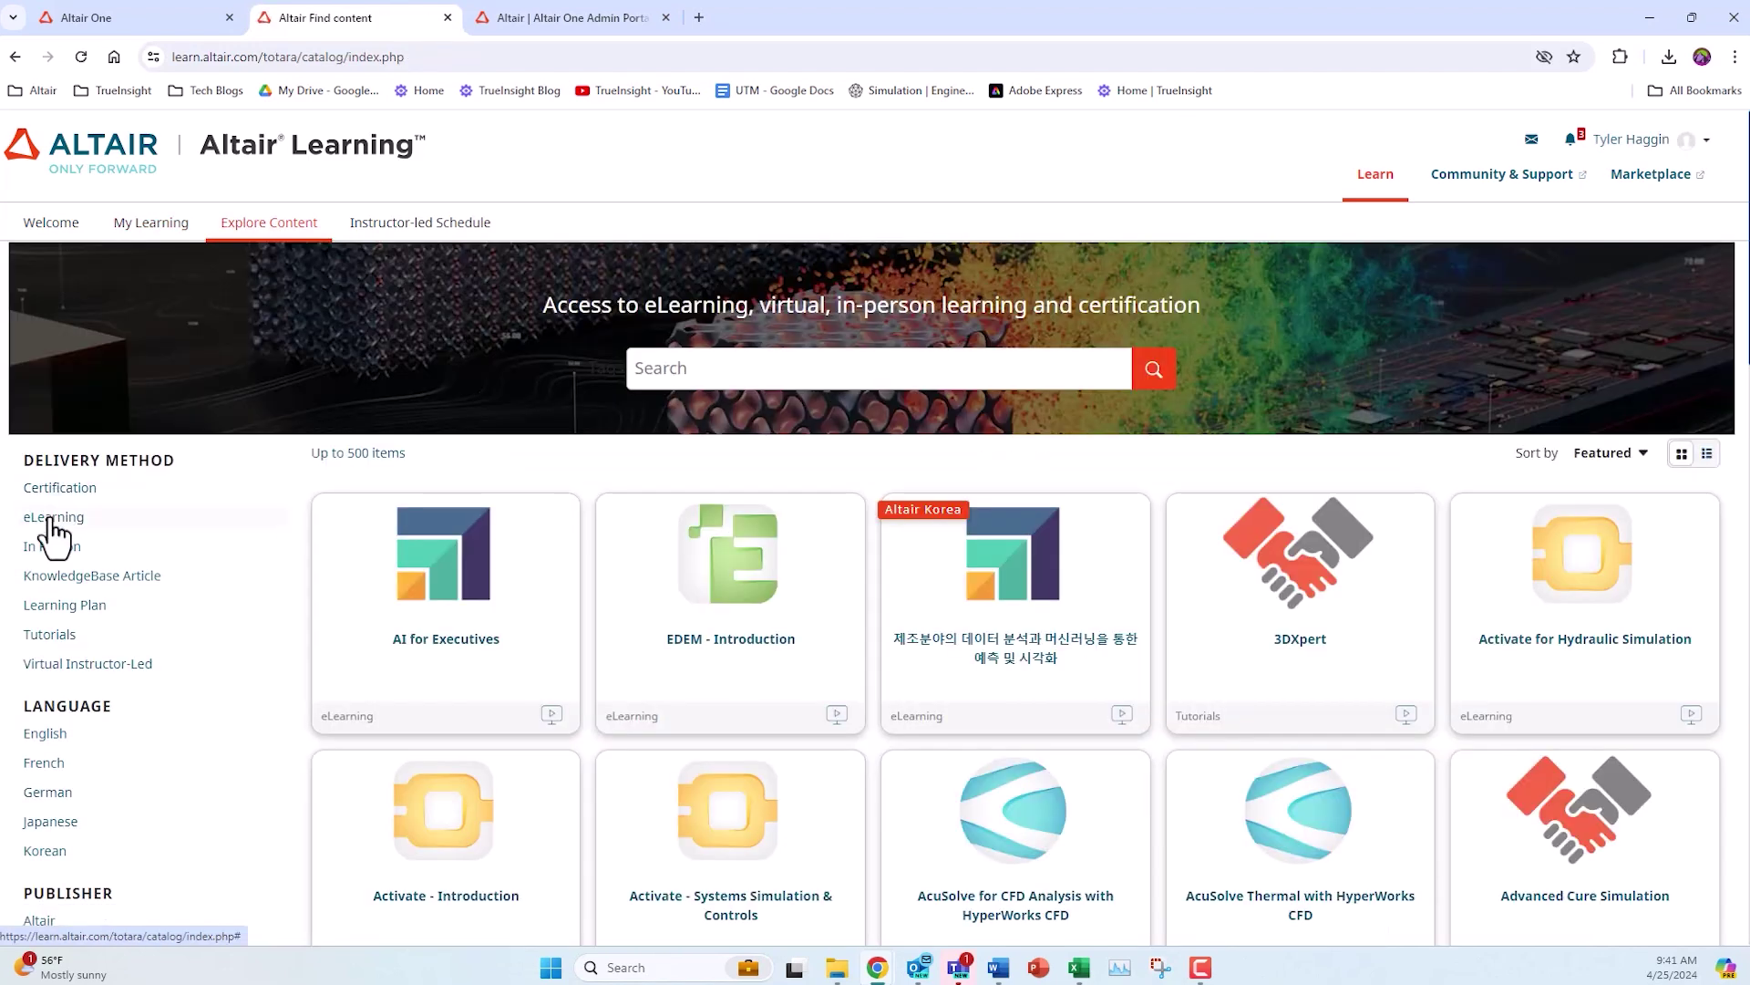
click(50, 516)
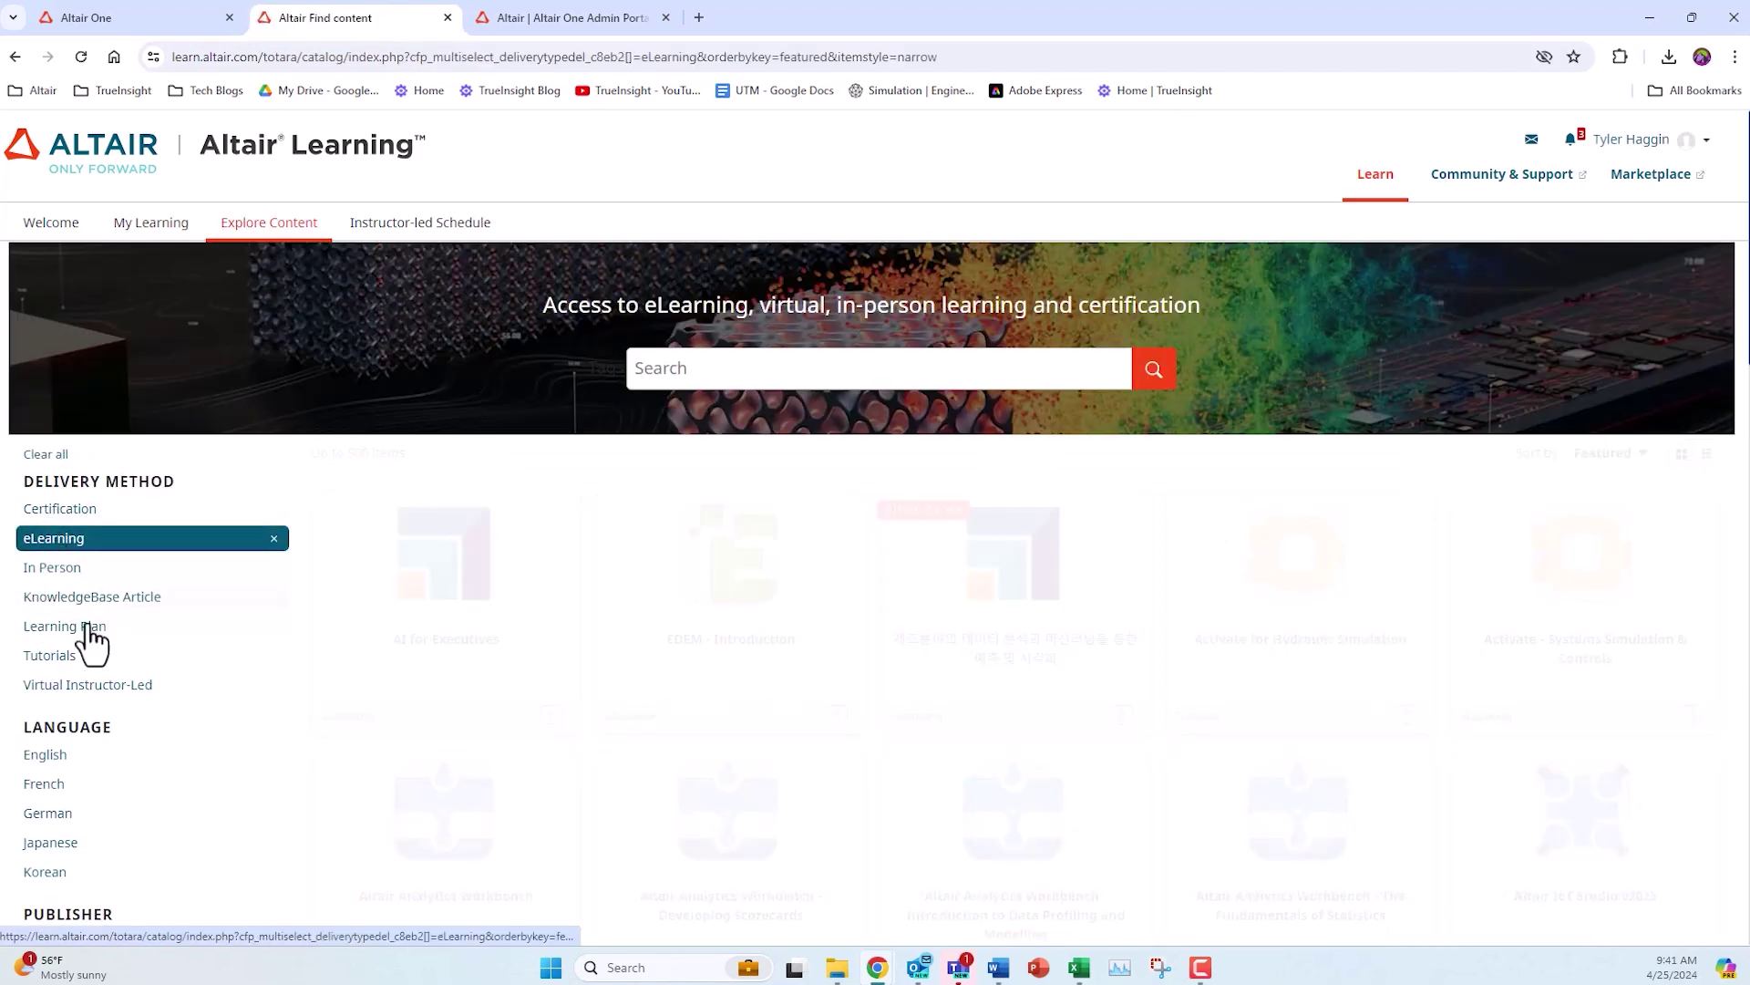
click(82, 755)
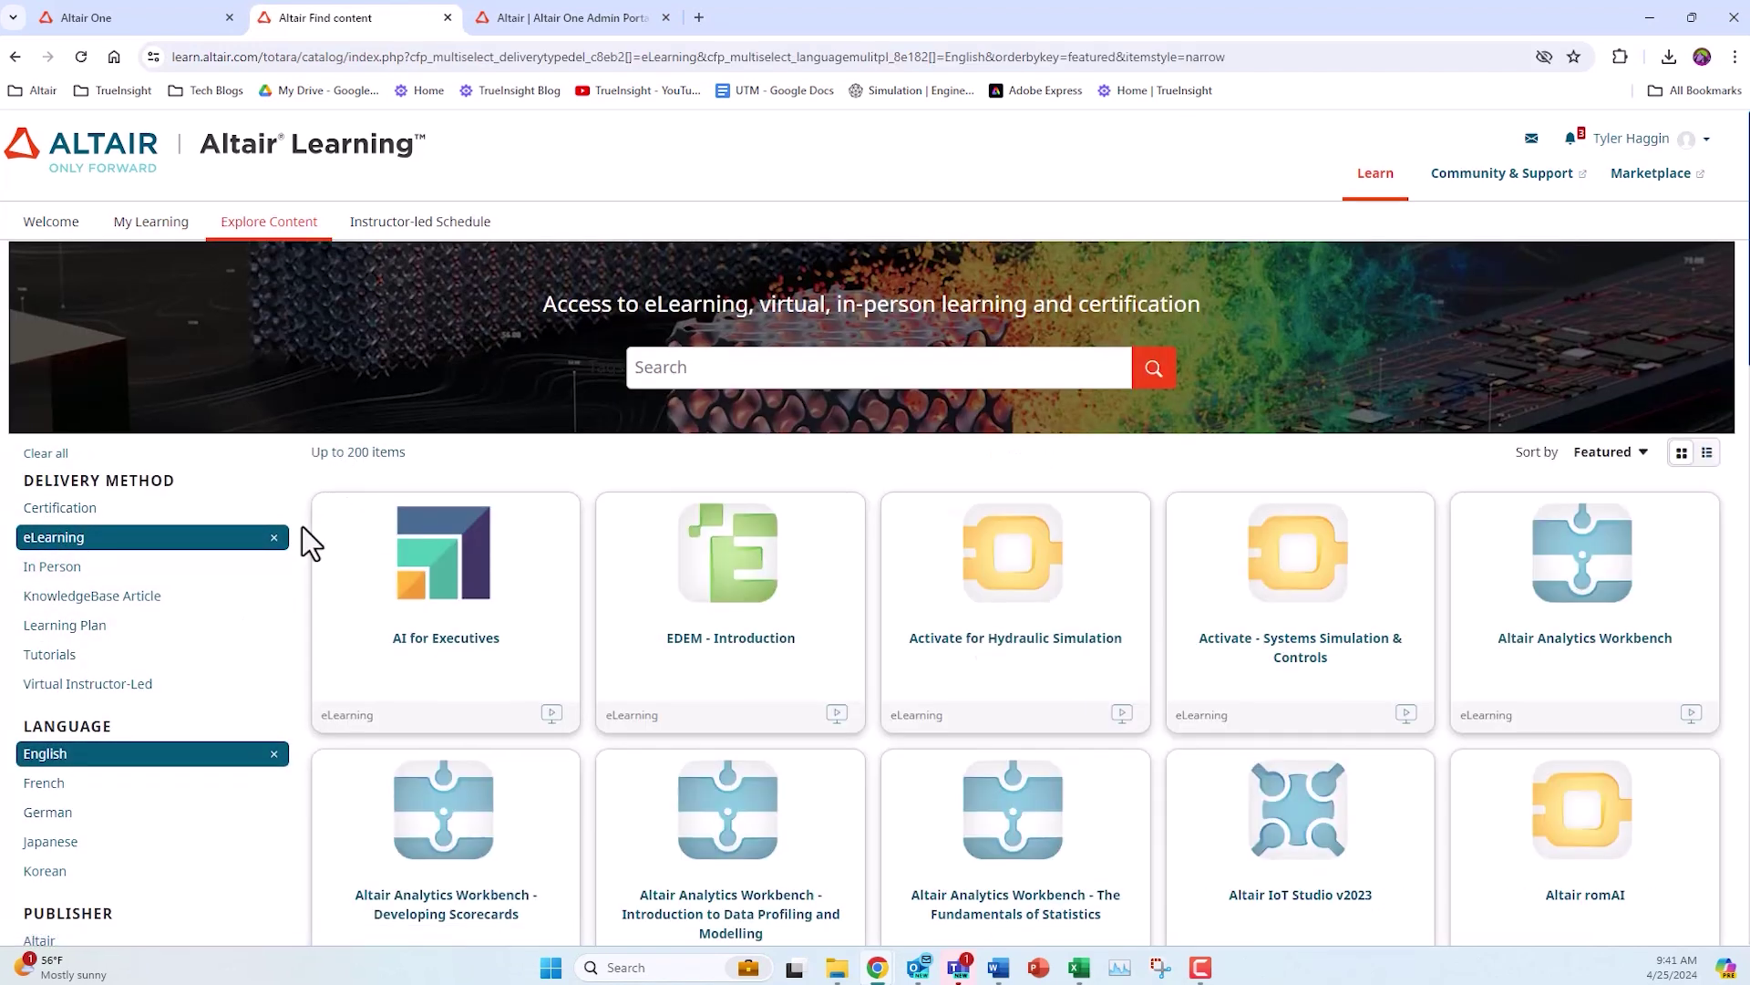
scroll(282, 638, down, 2)
scroll(266, 716, down, 1)
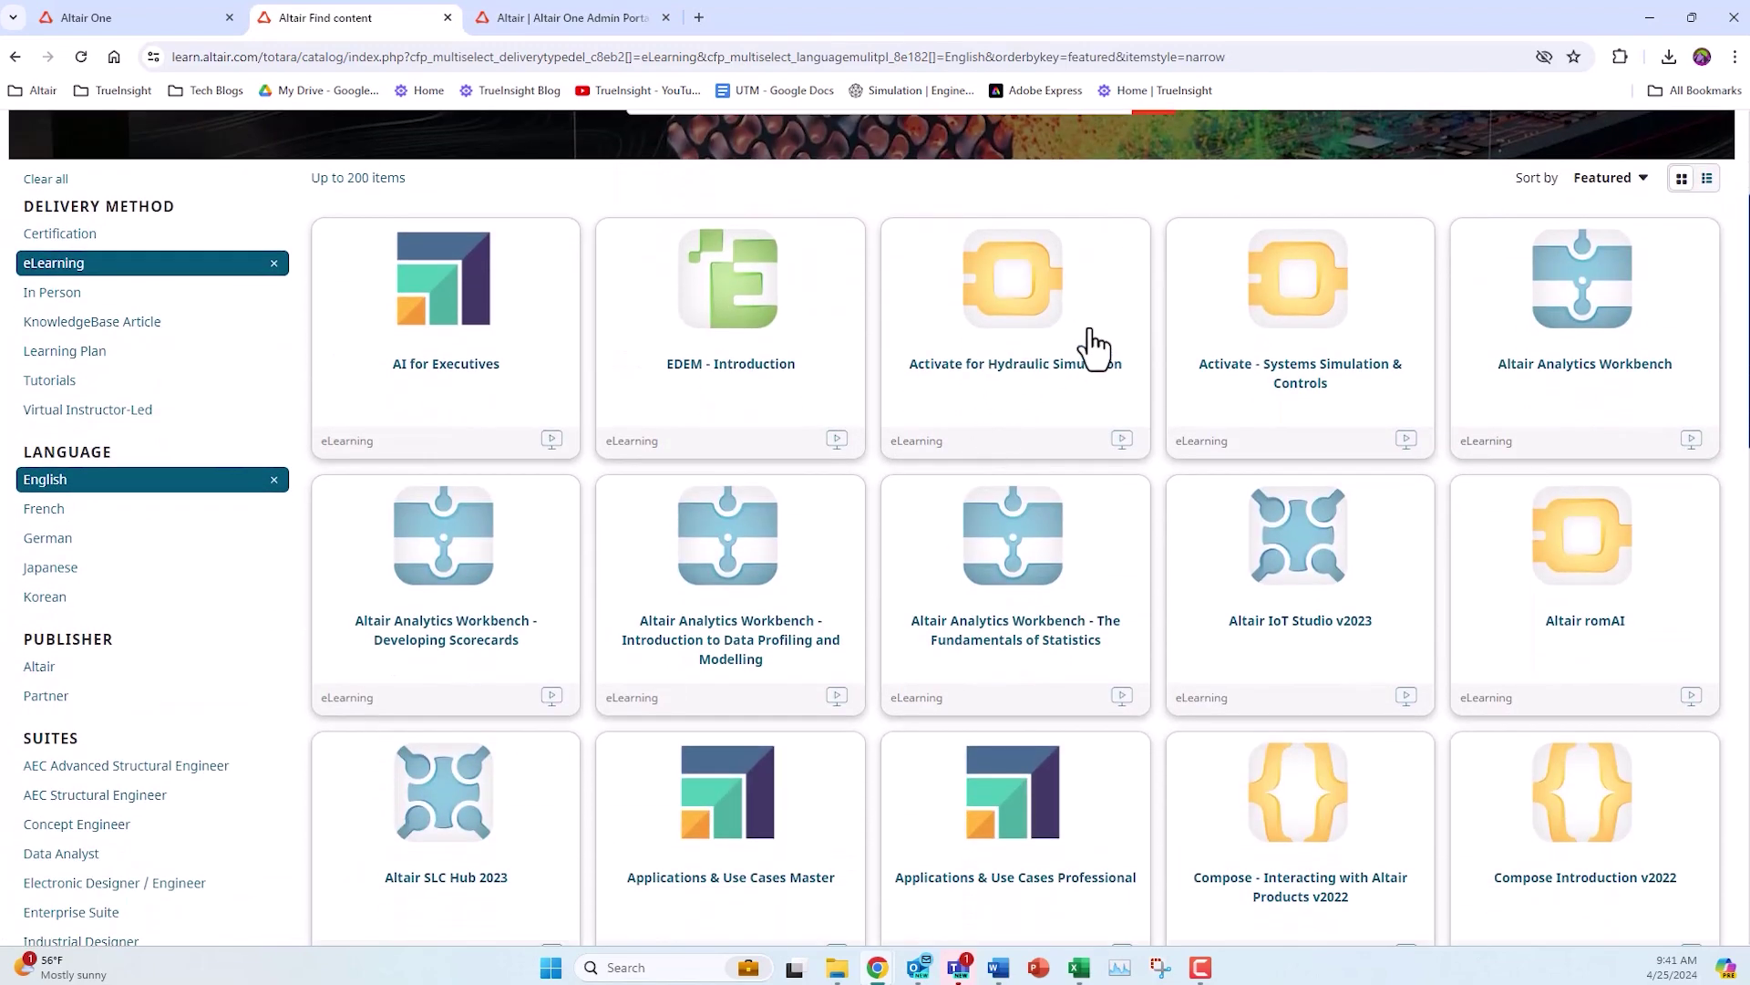
scroll(1160, 605, down, 6)
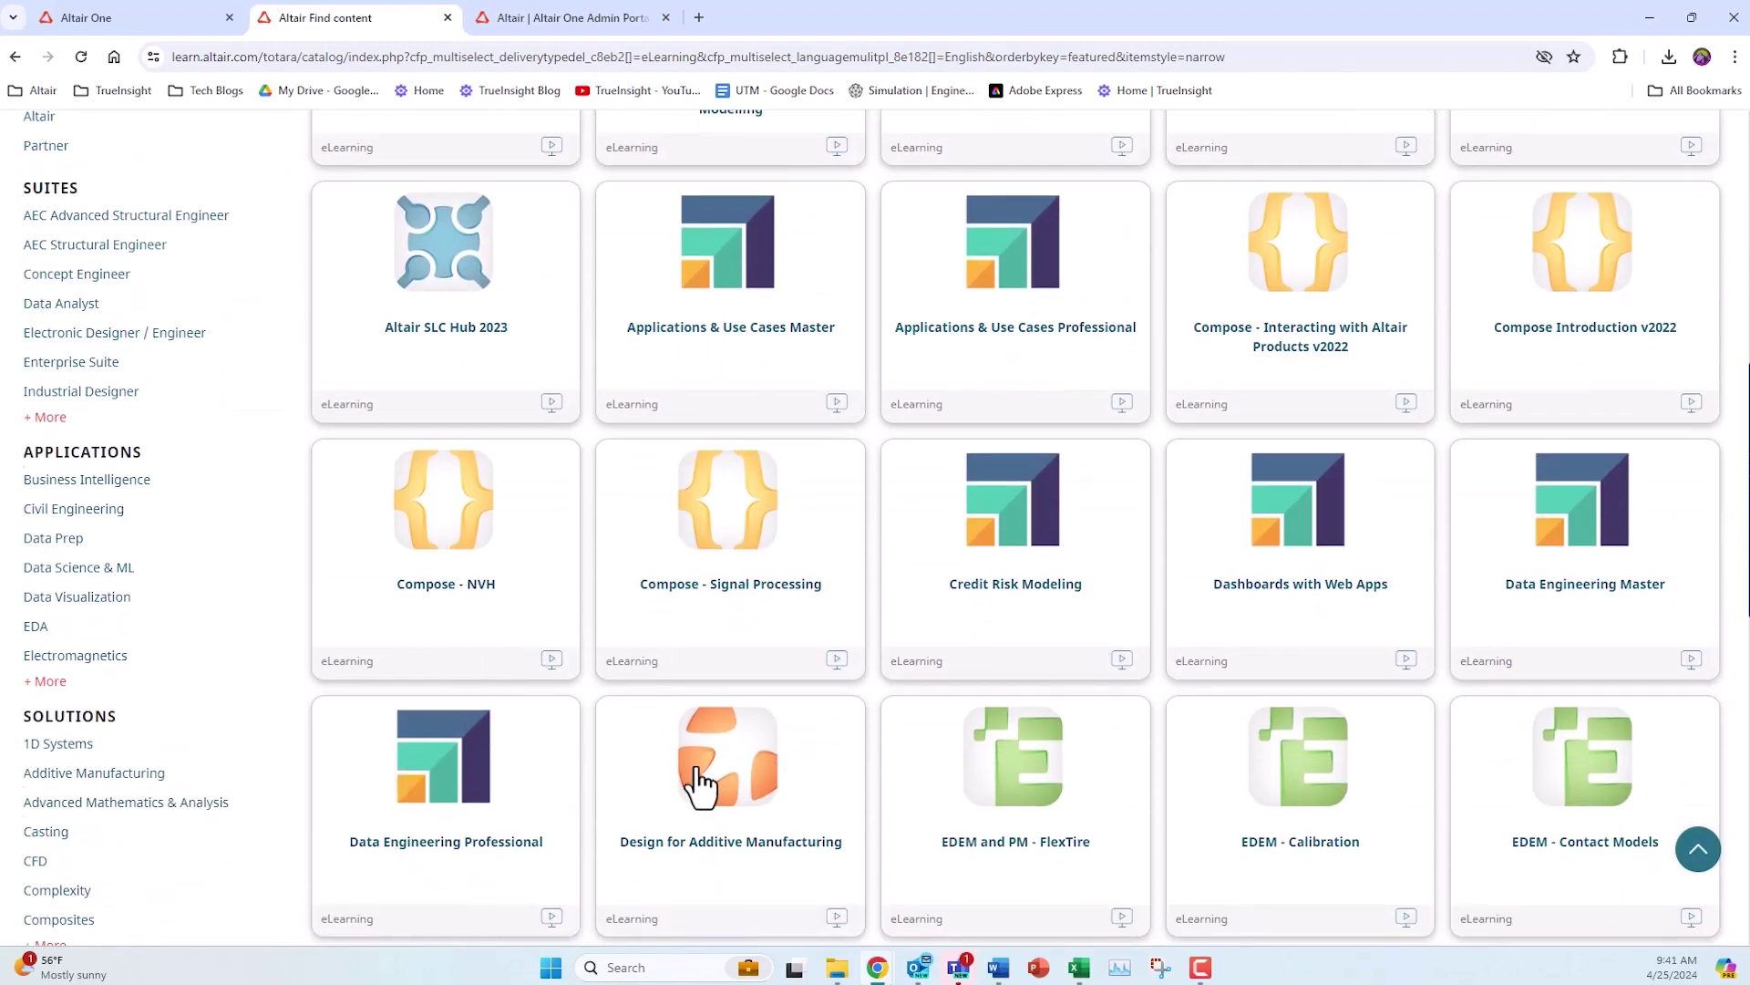
click(735, 766)
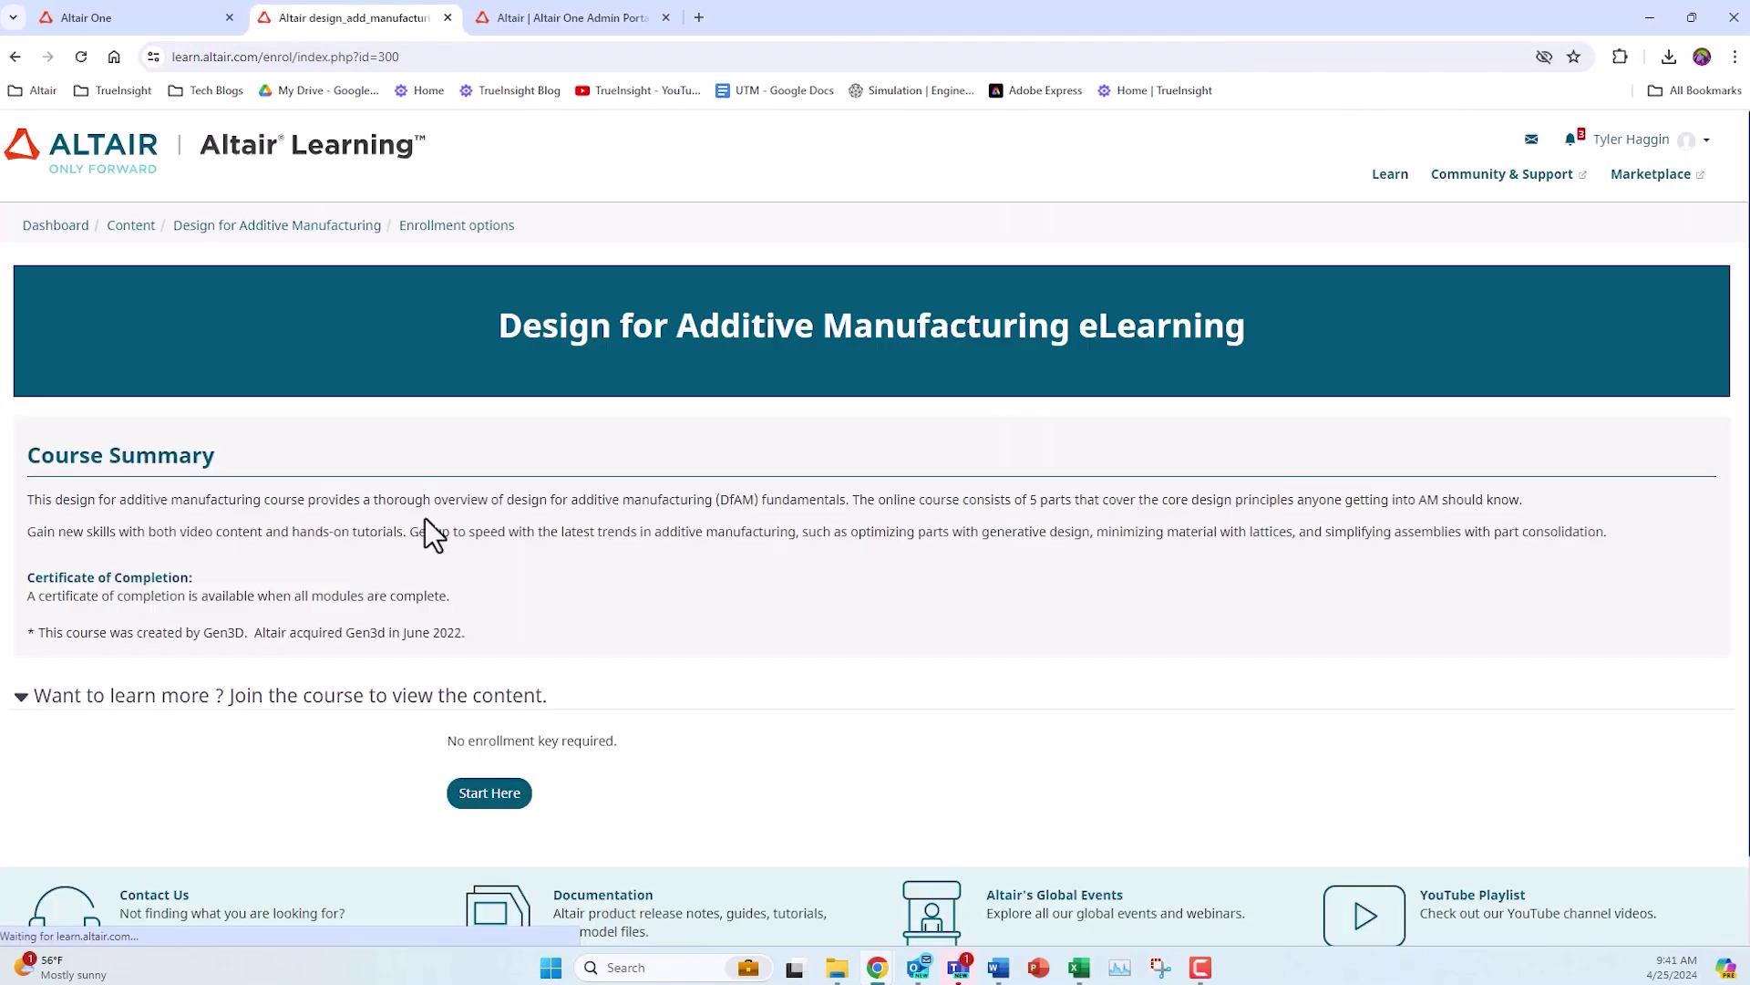
scroll(252, 536, down, 1)
click(499, 706)
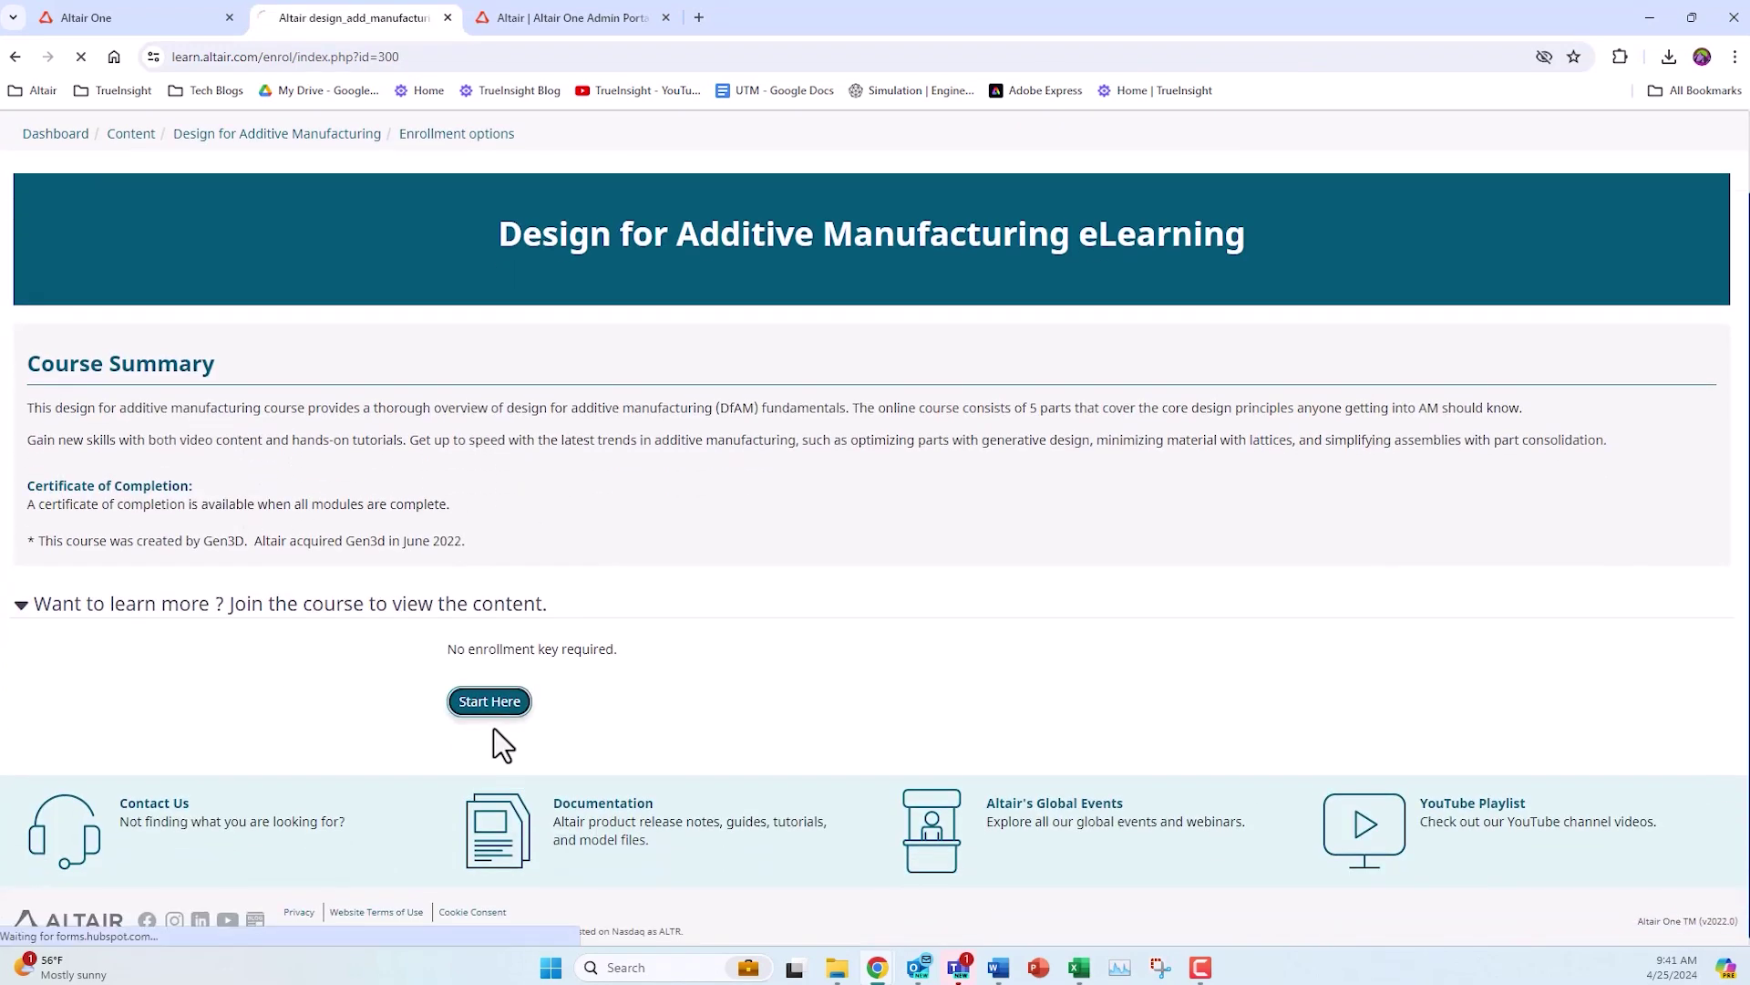
- Close the Altair Learning course tab with Ctrl+W to return to the Altair One home page
key(ctrl+w)
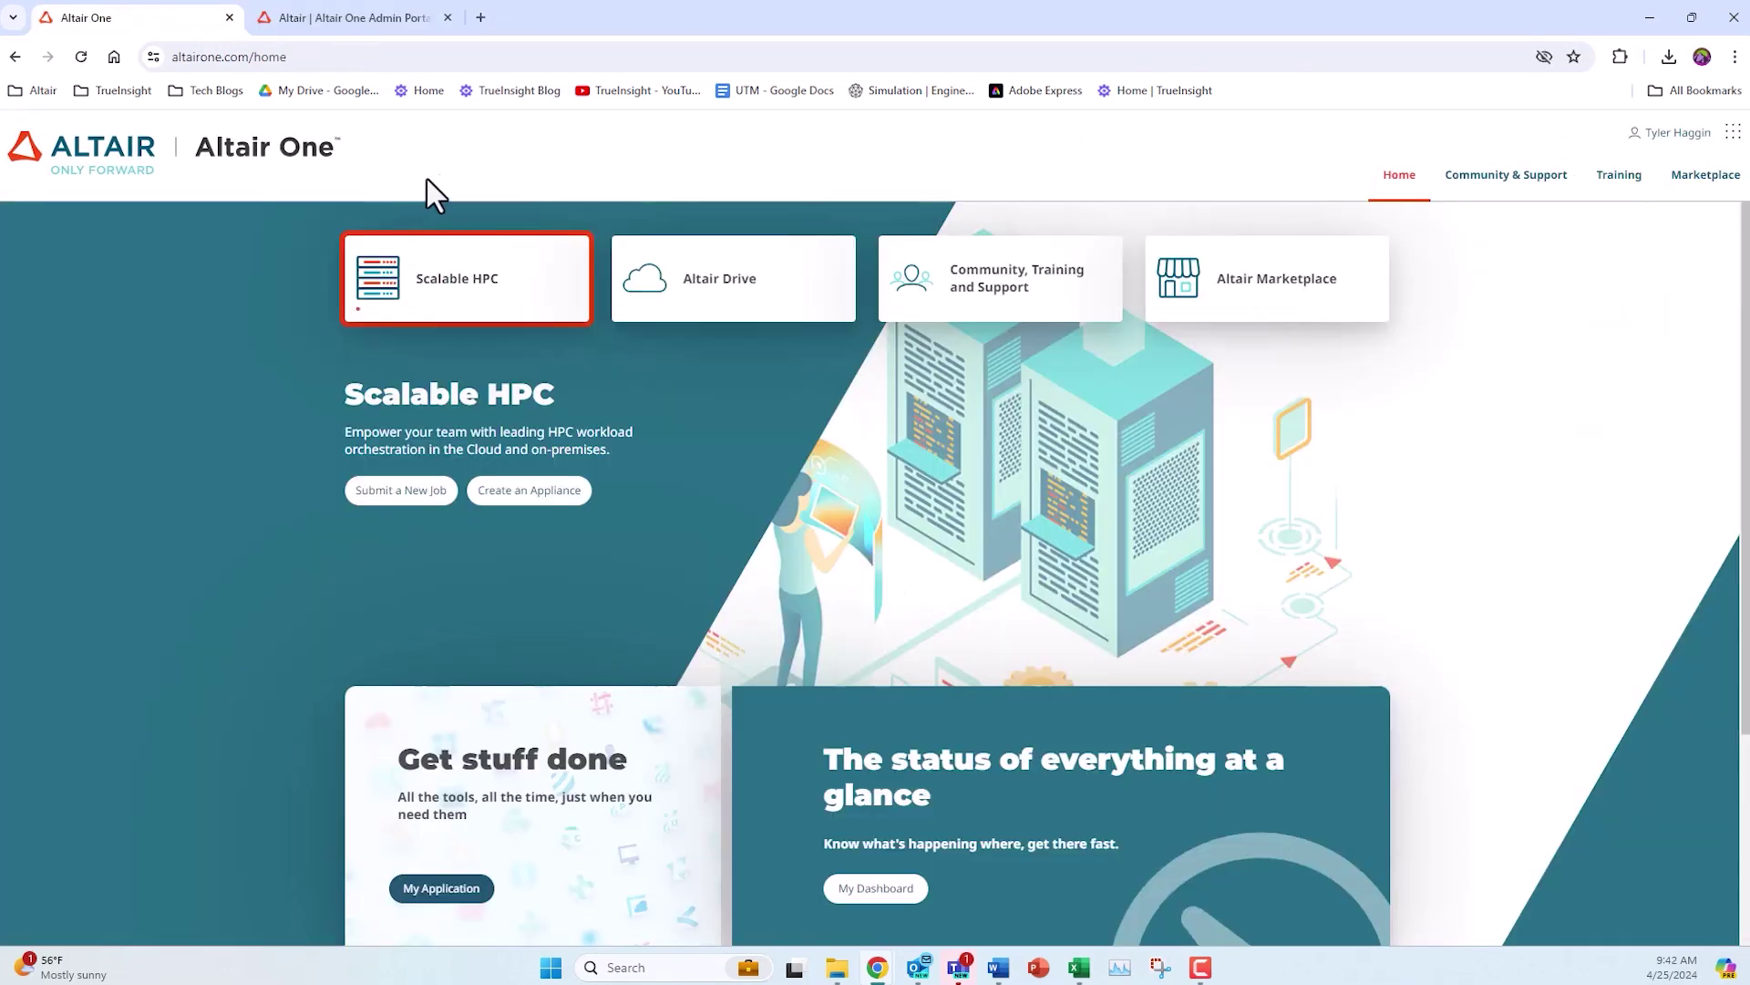